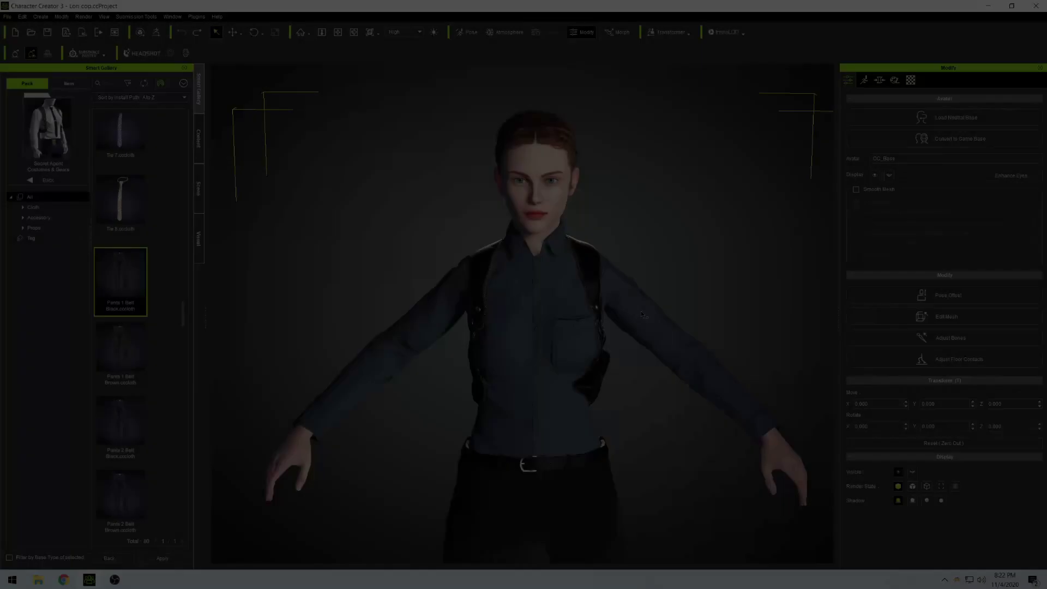
Examine the character's face and hair up close from the front and a three-quarter angle.
{"action": "scroll", "coordinate": [549, 209], "scroll_direction": "up", "scroll_amount": 4}
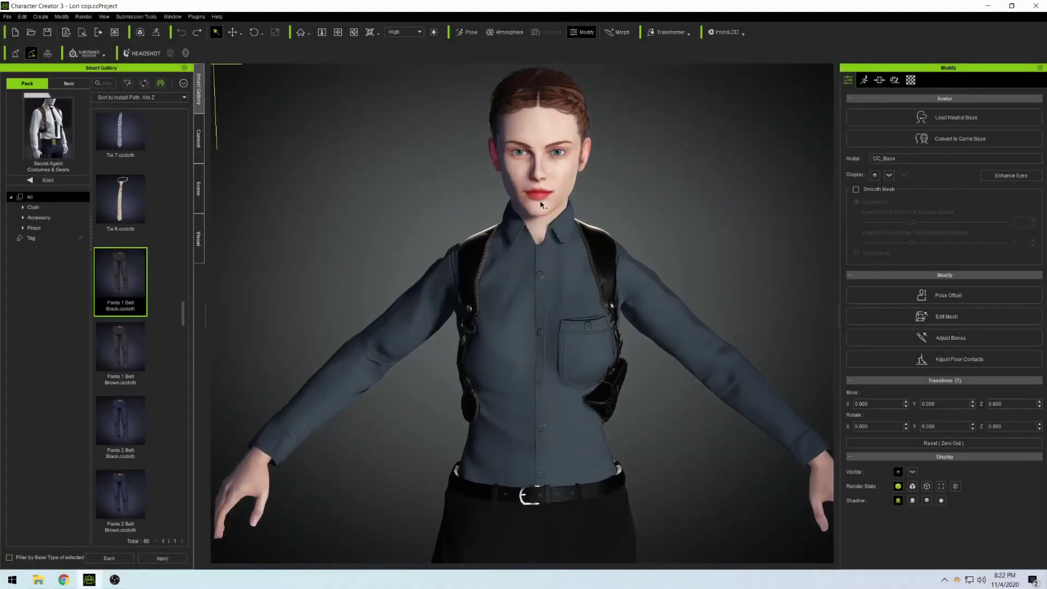
{"action": "middle_click_drag", "start_coordinate": [512, 163], "coordinate": [517, 275]}
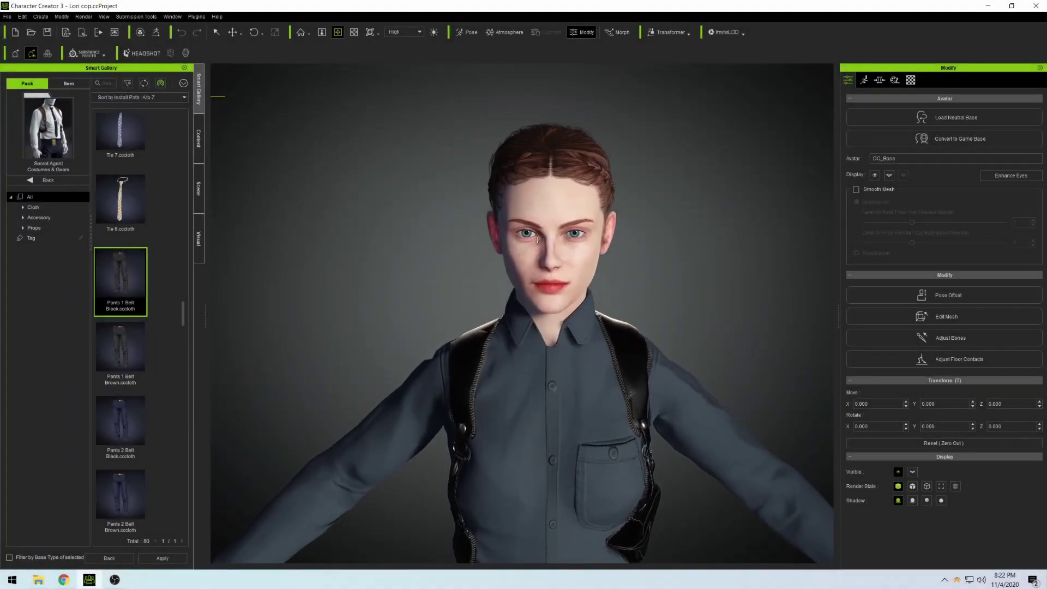
{"action": "scroll", "coordinate": [518, 276], "scroll_direction": "up", "scroll_amount": 3}
{"action": "right_click_drag", "start_coordinate": [518, 276], "coordinate": [611, 186]}
{"action": "middle_click_drag", "start_coordinate": [610, 186], "coordinate": [521, 294]}
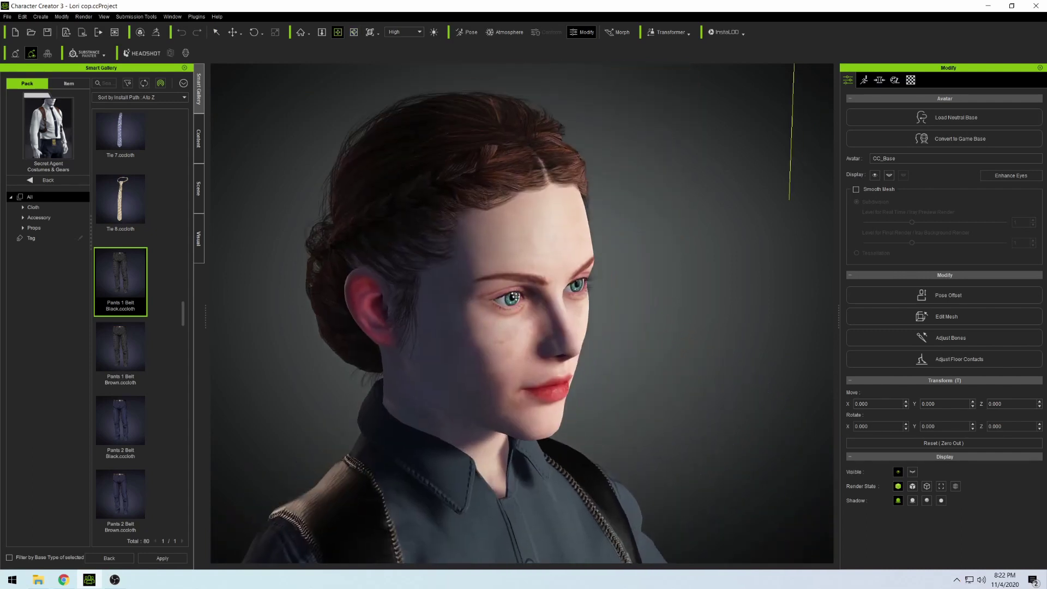
{"action": "right_click_drag", "start_coordinate": [526, 293], "coordinate": [493, 197]}
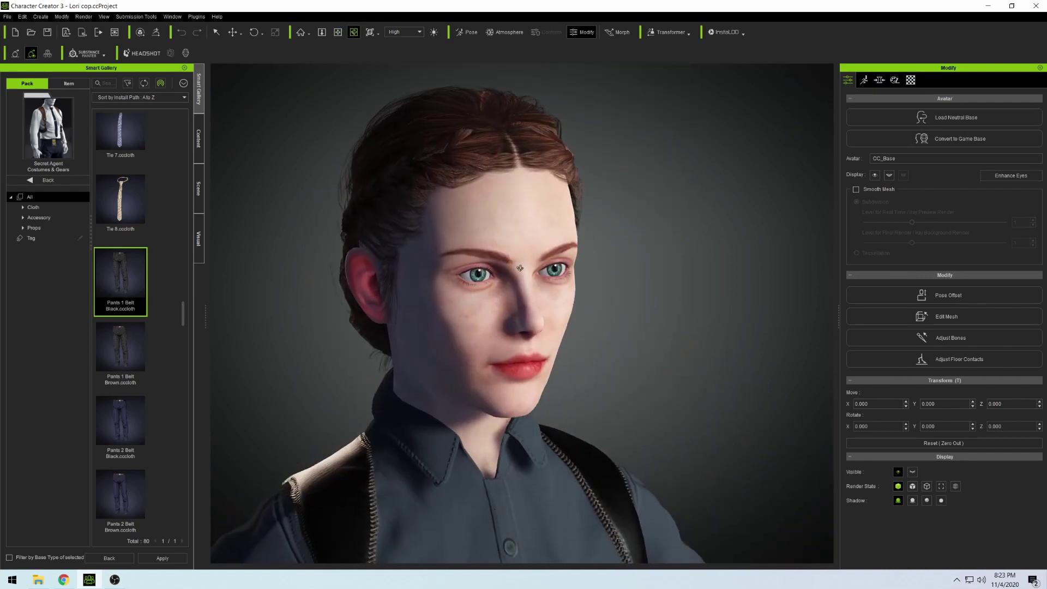
Switch to Chrome and review the SkinGen Premium and bundled packs on the Ultimate Digital Human page.
{"action": "left_click", "coordinate": [63, 579]}
{"action": "scroll", "coordinate": [465, 270], "scroll_direction": "down", "scroll_amount": 3}
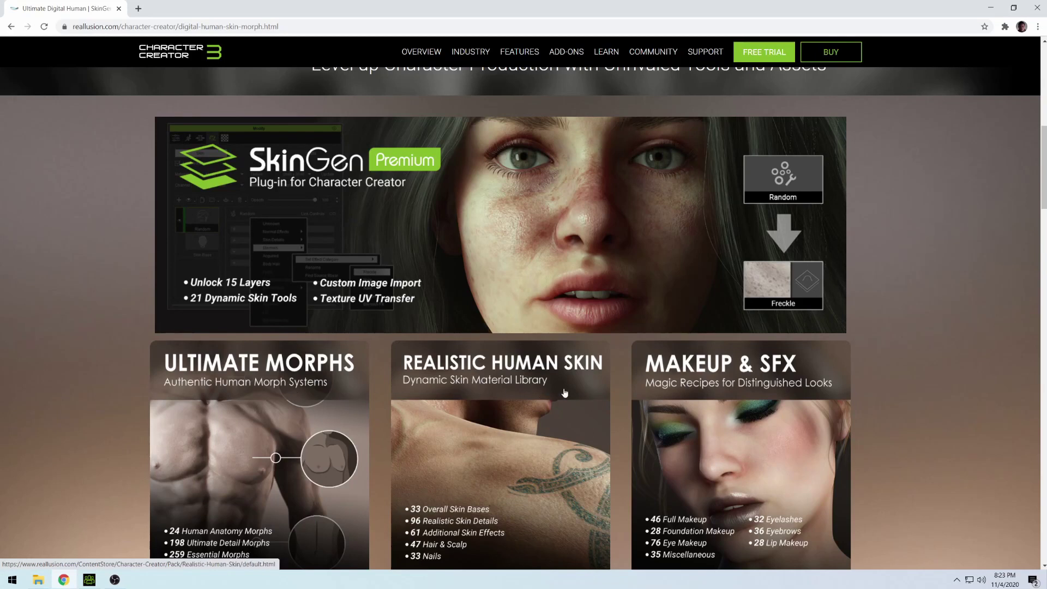
{"action": "scroll", "coordinate": [769, 401], "scroll_direction": "down", "scroll_amount": 1}
{"action": "scroll", "coordinate": [770, 401], "scroll_direction": "up", "scroll_amount": 1}
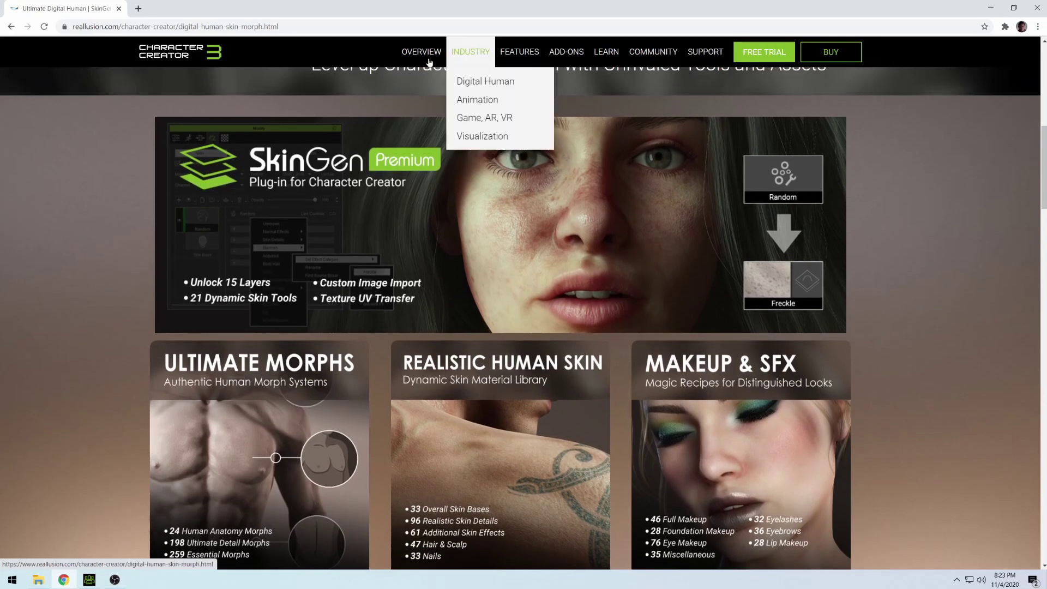
{"action": "scroll", "coordinate": [481, 332], "scroll_direction": "up", "scroll_amount": 2}
{"action": "scroll", "coordinate": [403, 344], "scroll_direction": "down", "scroll_amount": 1}
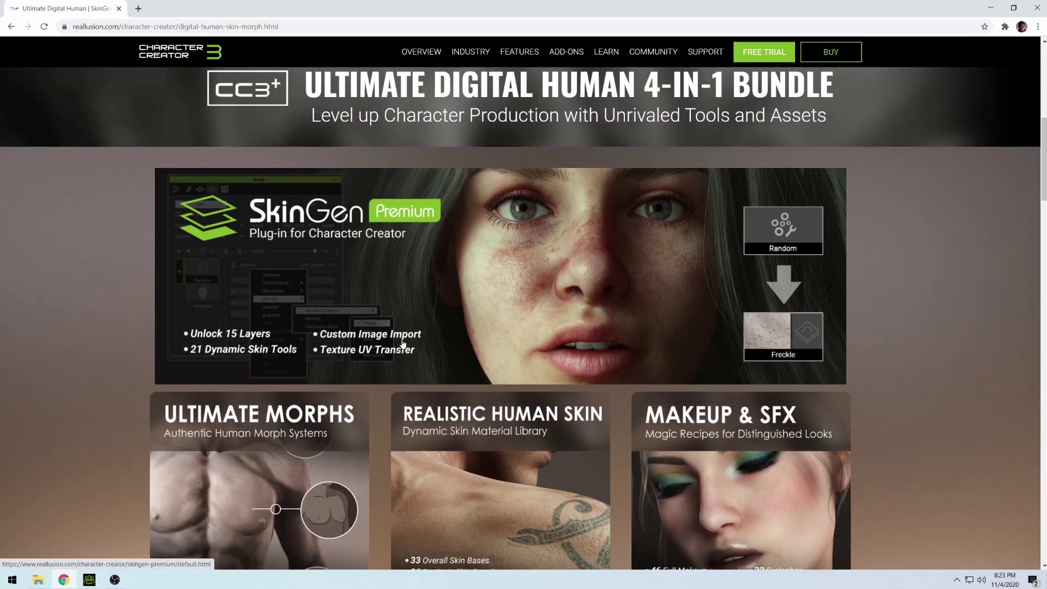
Switch back to Character Creator and examine the character's face from both sides.
{"action": "left_click", "coordinate": [89, 580]}
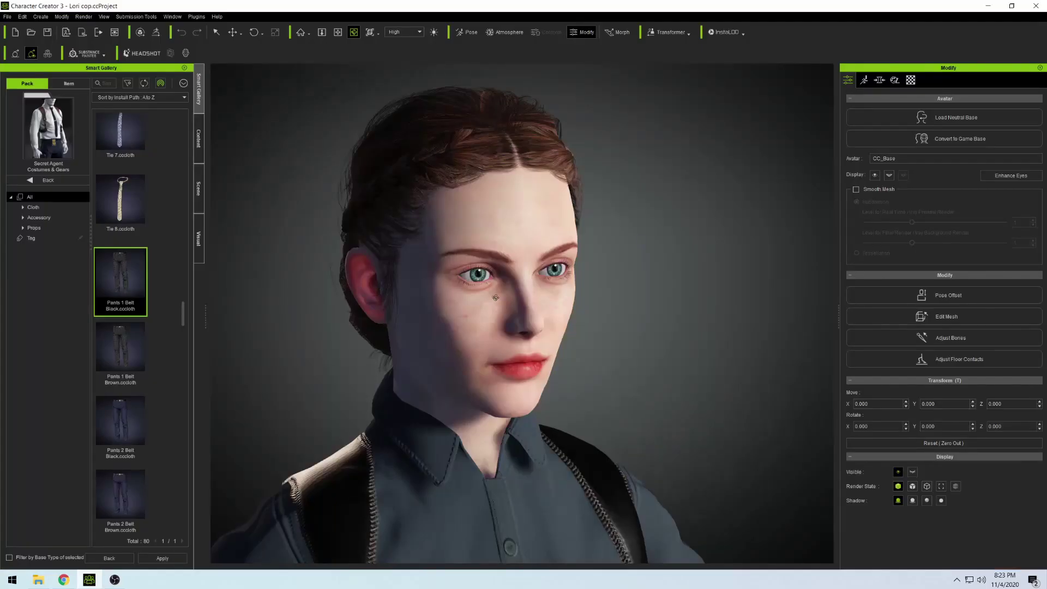
{"action": "right_click_drag", "start_coordinate": [522, 309], "coordinate": [465, 292]}
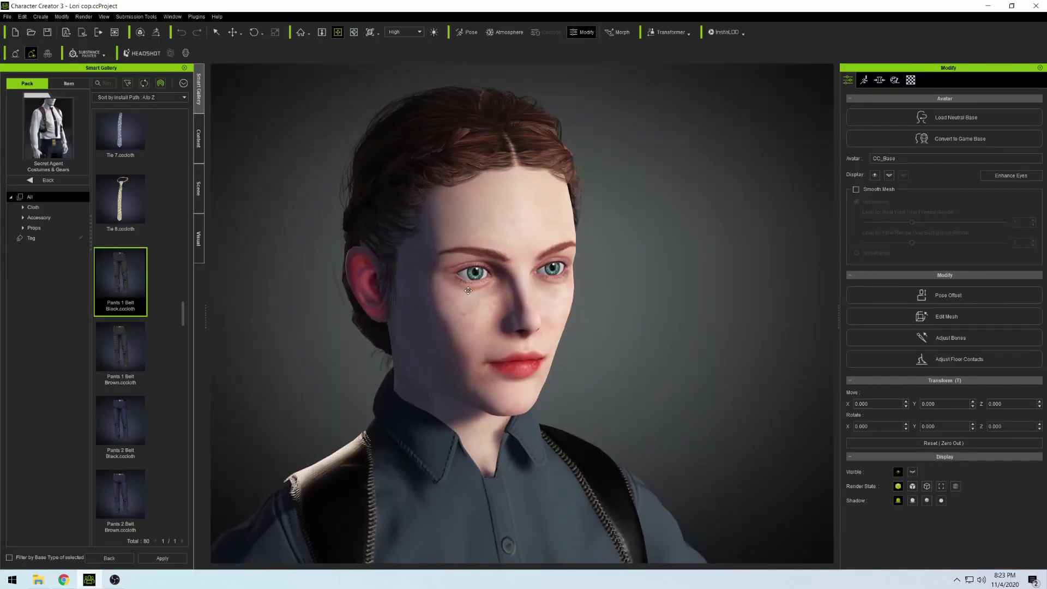
{"action": "scroll", "coordinate": [468, 290], "scroll_direction": "up", "scroll_amount": 3}
{"action": "left_click_drag", "start_coordinate": [451, 295], "coordinate": [537, 319]}
{"action": "right_click_drag", "start_coordinate": [537, 319], "coordinate": [401, 281]}
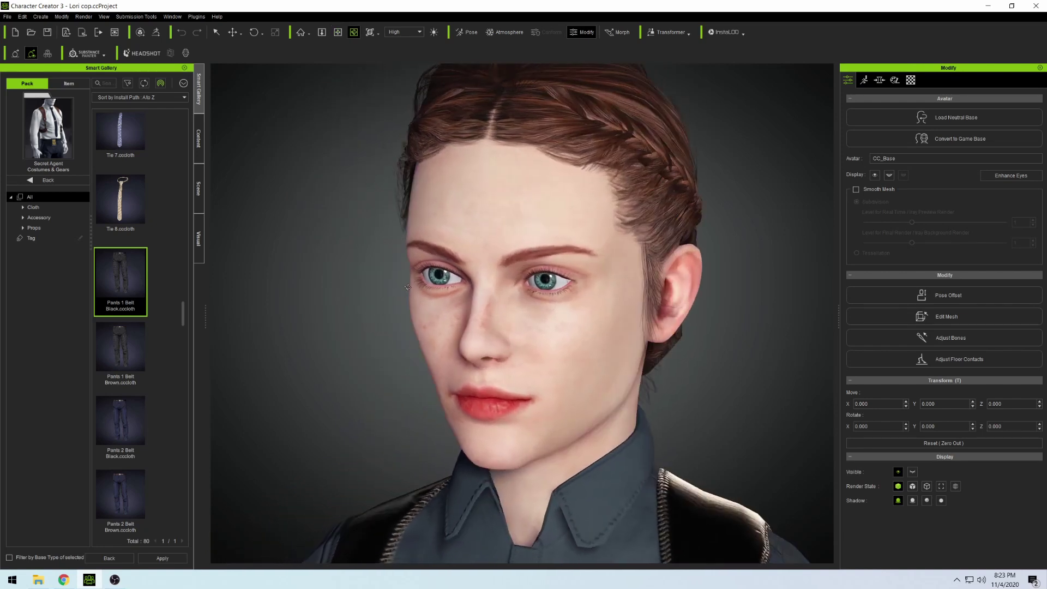
Return to the full pack list in the Smart Gallery and bring up the Content library.
{"action": "left_click", "coordinate": [44, 180]}
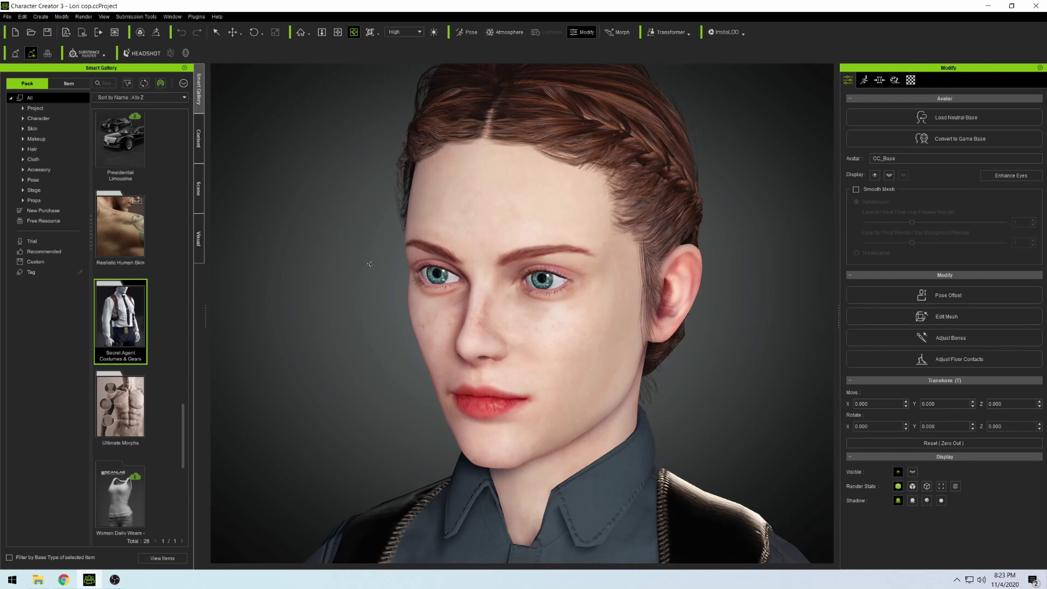
{"action": "left_click_drag", "start_coordinate": [280, 171], "coordinate": [325, 169]}
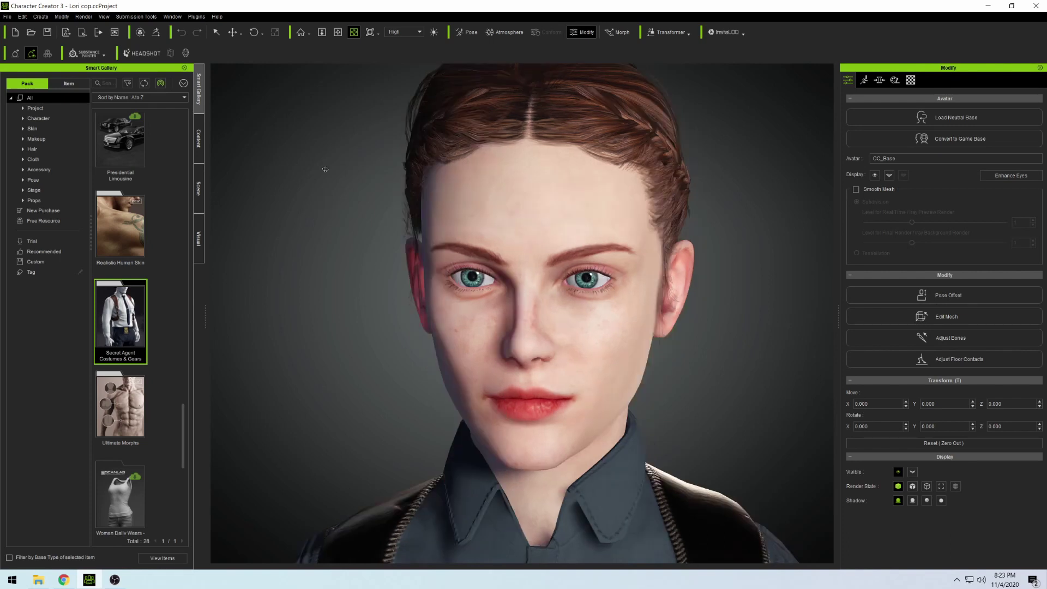
{"action": "left_click", "coordinate": [199, 140]}
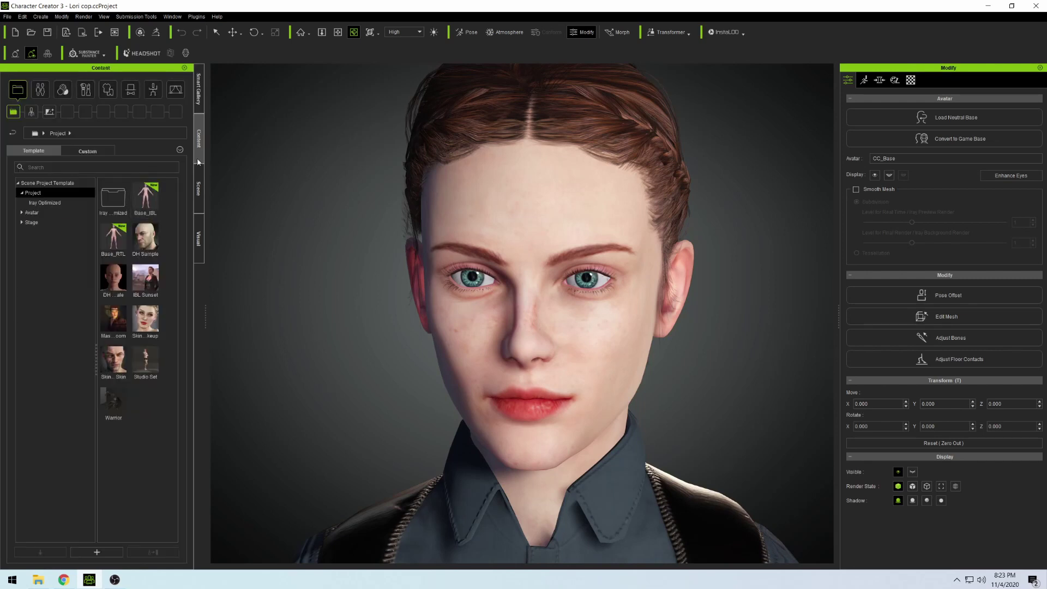
Browse the actor, skin, makeup, cloth, accessory and motion template categories.
{"action": "left_click", "coordinate": [40, 90]}
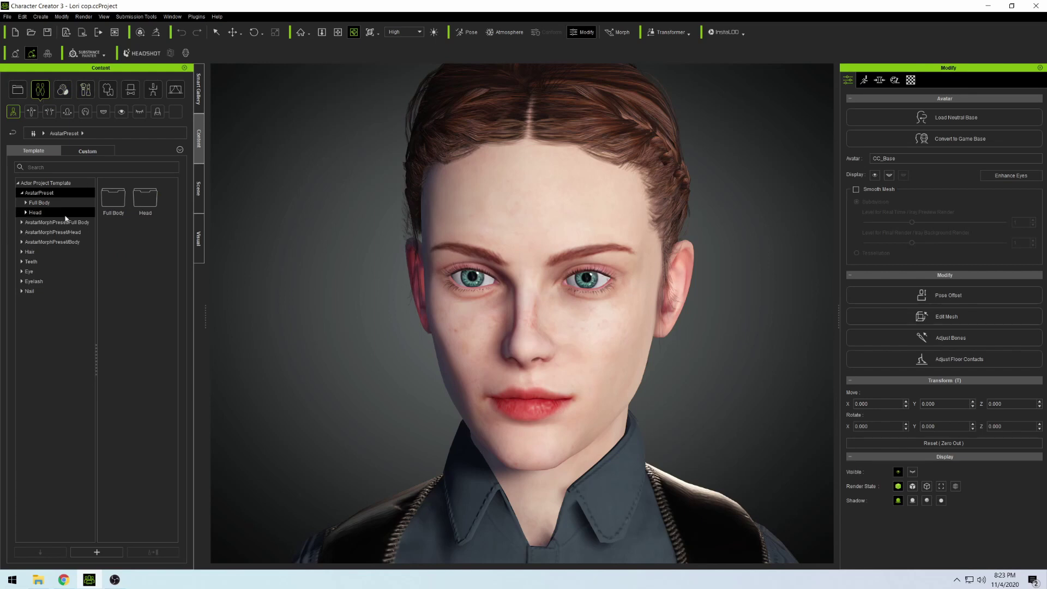
{"action": "left_click", "coordinate": [62, 90]}
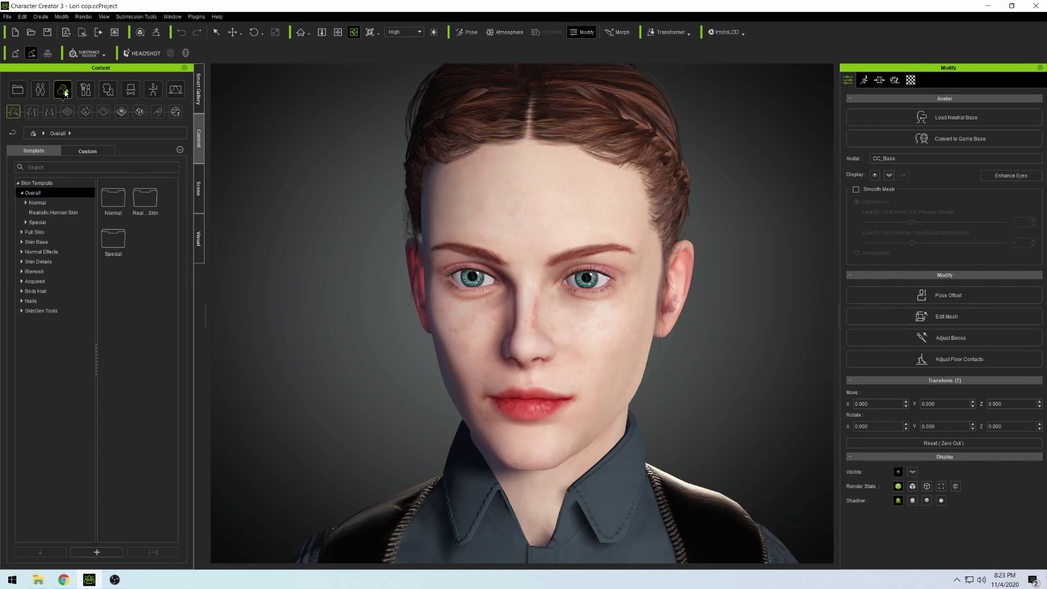
{"action": "left_click", "coordinate": [85, 91]}
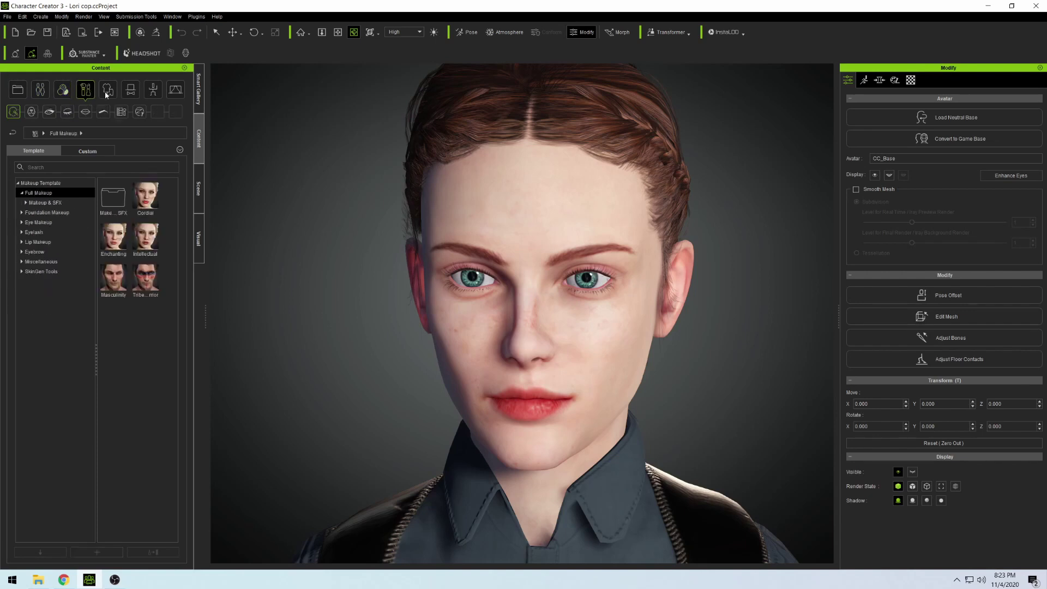
{"action": "left_click", "coordinate": [107, 92]}
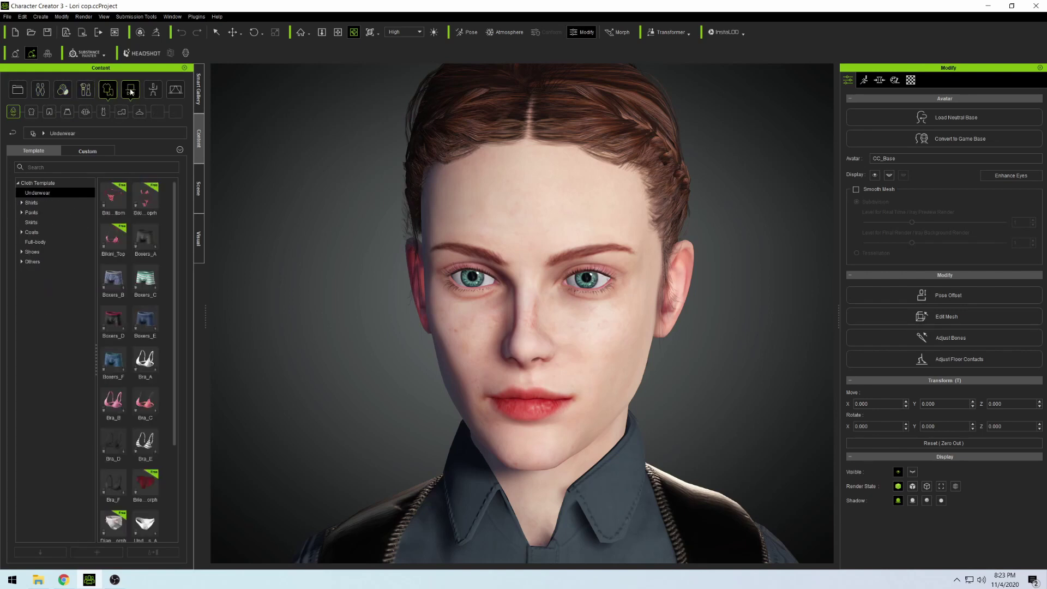
{"action": "left_click", "coordinate": [130, 90]}
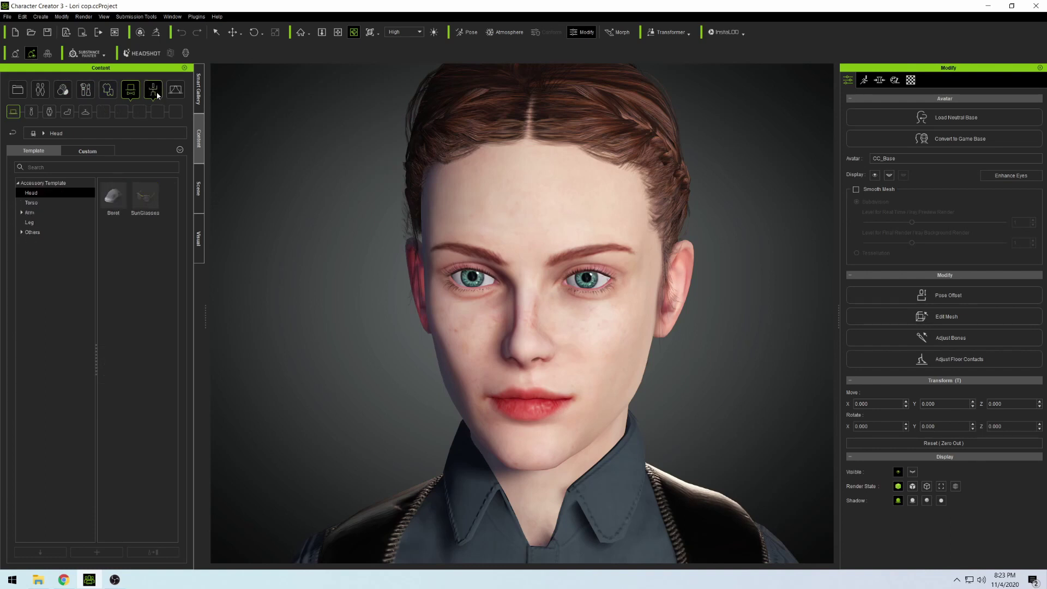
{"action": "left_click", "coordinate": [156, 94]}
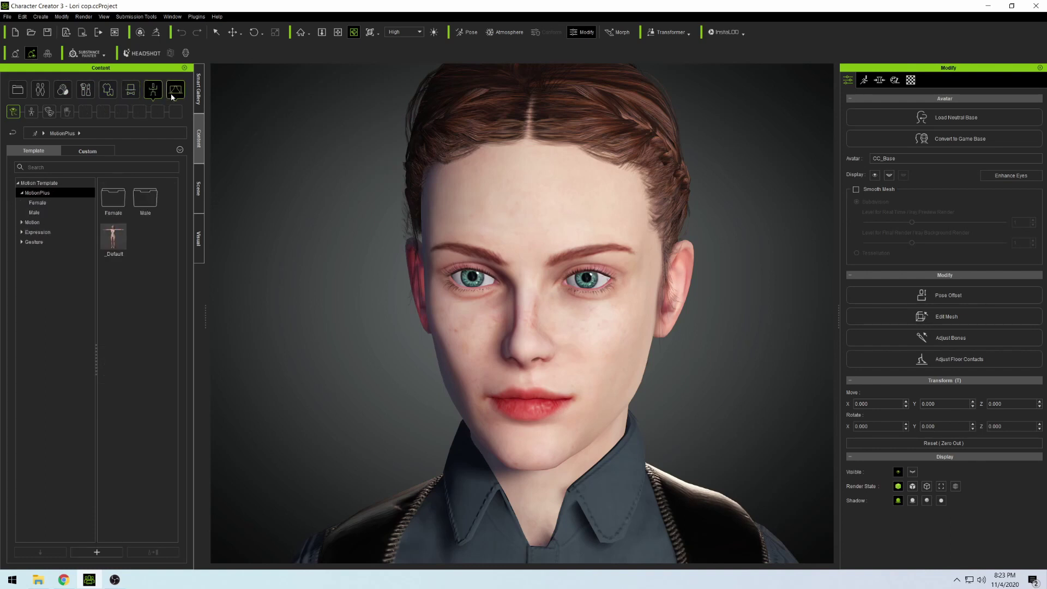
Apply the CC3+_Neutral_F full-body avatar preset to the character.
{"action": "left_click", "coordinate": [40, 89]}
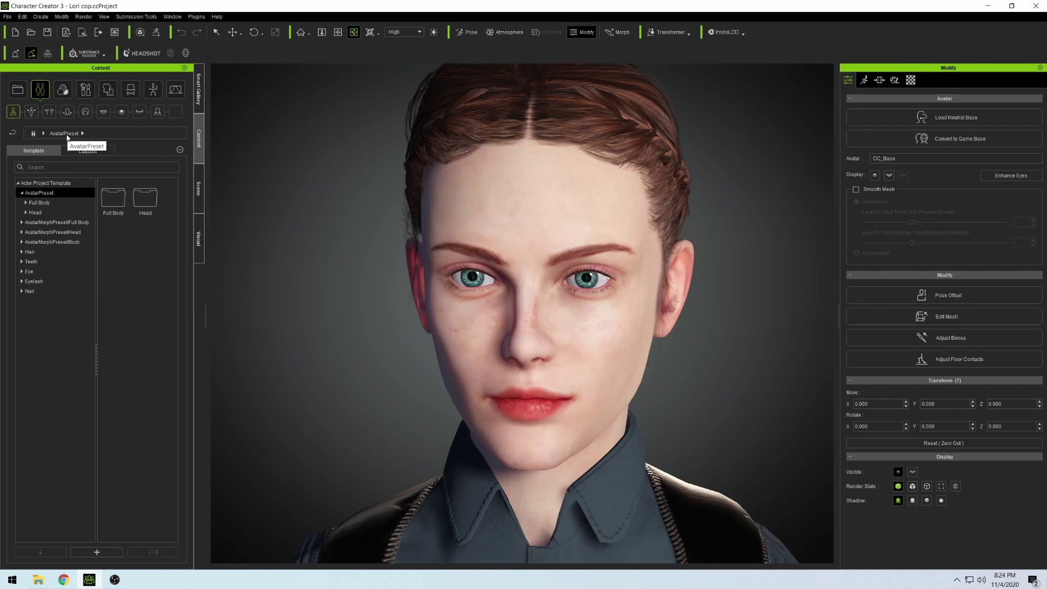
{"action": "left_click", "coordinate": [34, 203]}
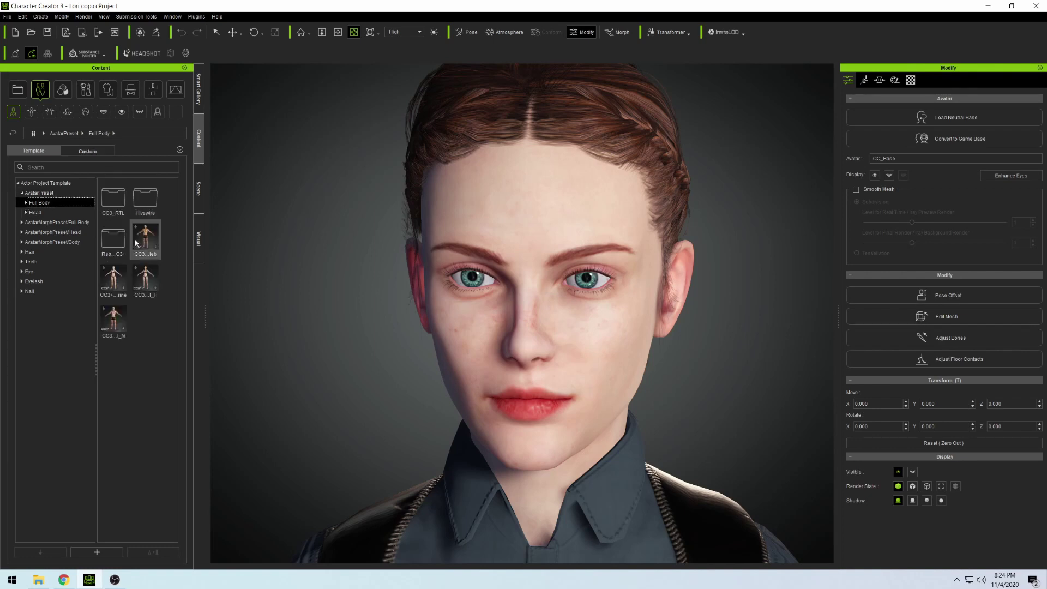
{"action": "mouse_move", "coordinate": [136, 242]}
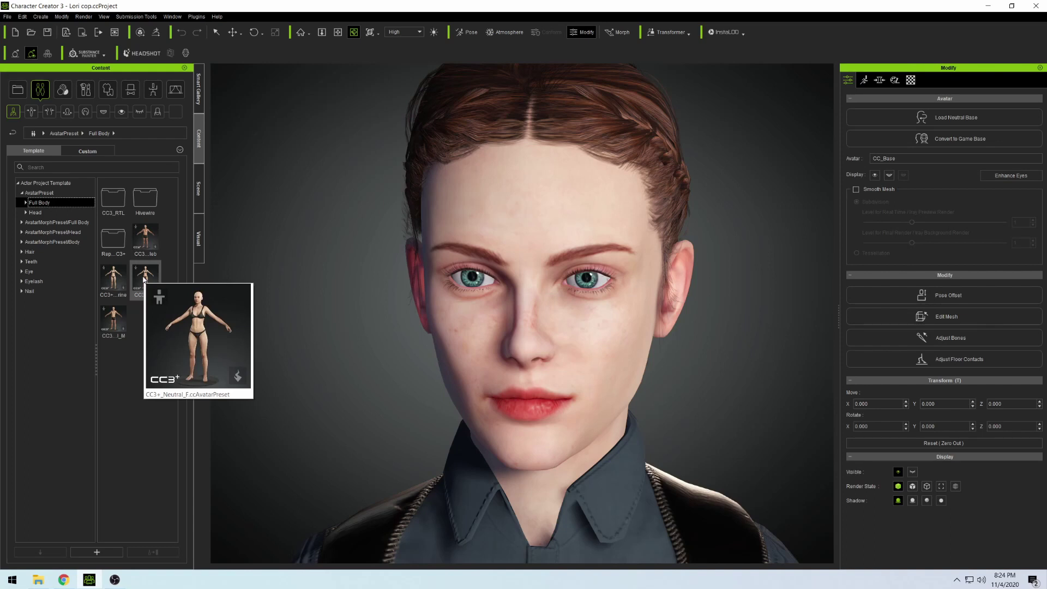
{"action": "double_click", "coordinate": [143, 279]}
{"action": "left_click", "coordinate": [512, 299]}
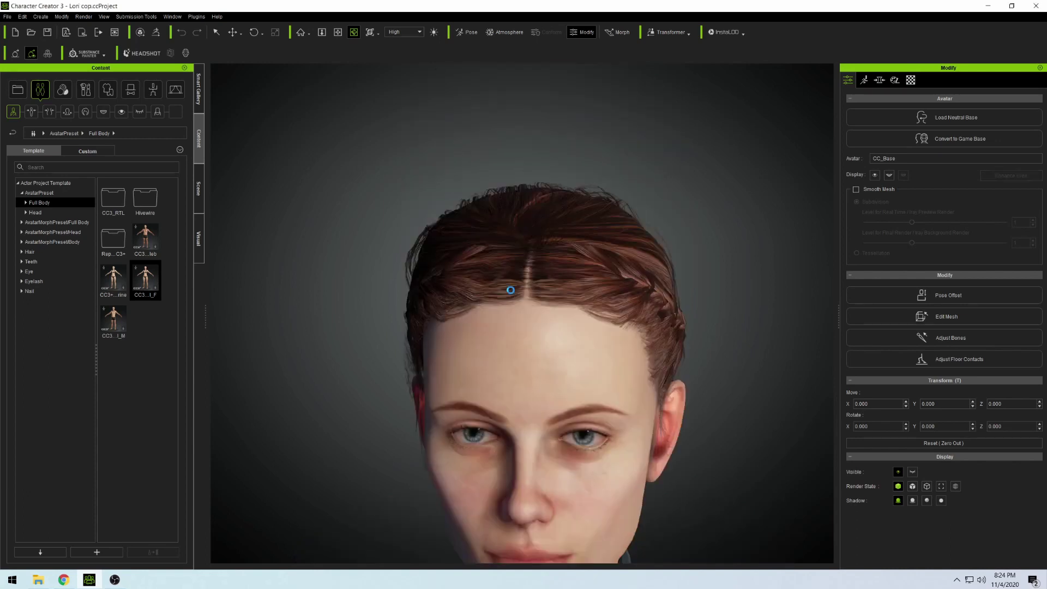
Examine how the neutral preset affects the character's body, clothing, face and skin.
{"action": "scroll", "coordinate": [570, 339], "scroll_direction": "down", "scroll_amount": 3}
{"action": "left_click_drag", "start_coordinate": [570, 338], "coordinate": [594, 350]}
{"action": "scroll", "coordinate": [594, 350], "scroll_direction": "down", "scroll_amount": 6}
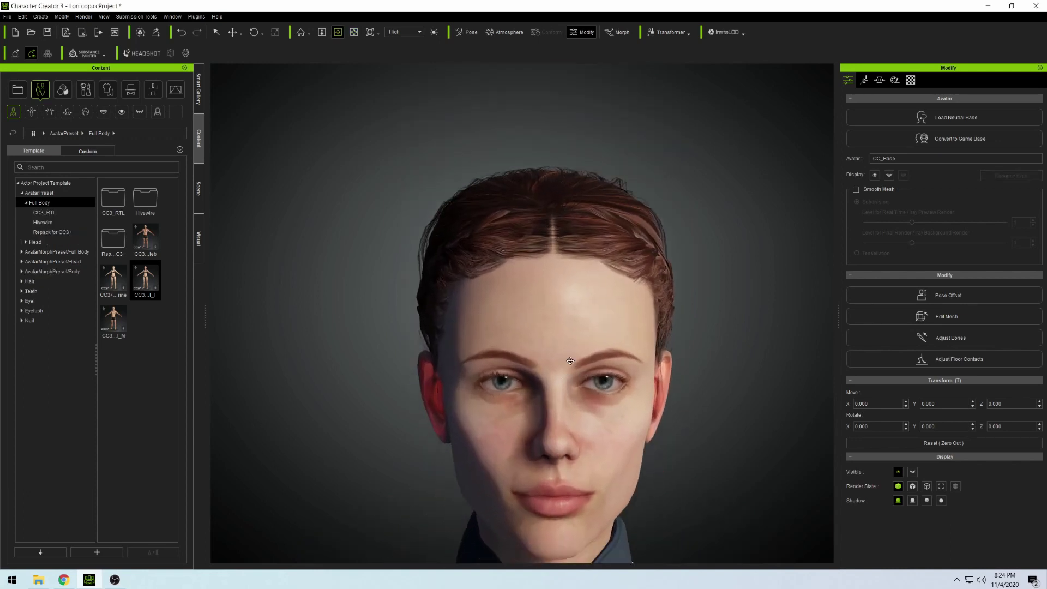
{"action": "scroll", "coordinate": [591, 342], "scroll_direction": "down", "scroll_amount": 3}
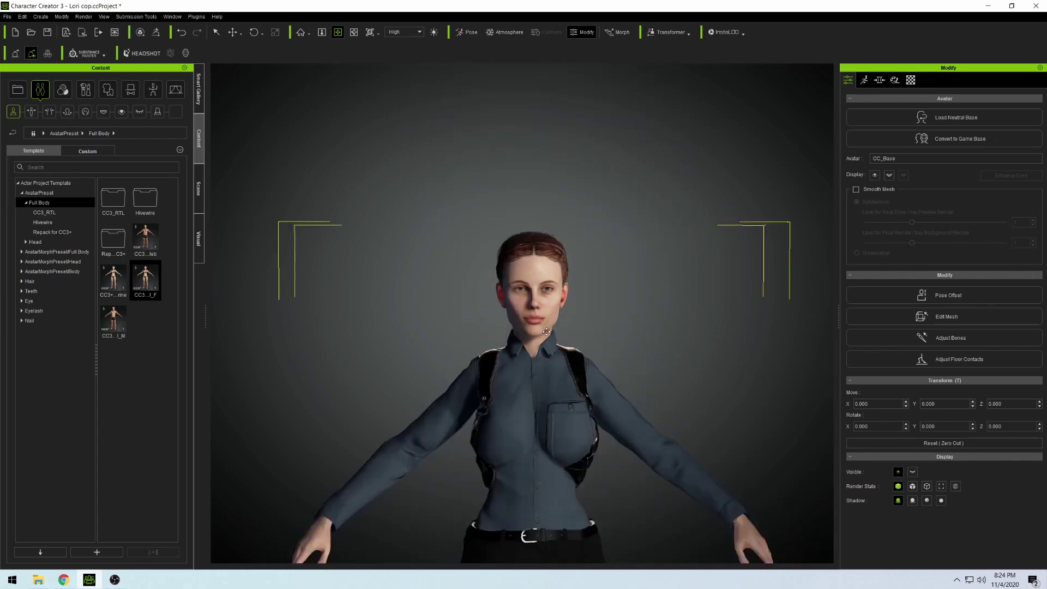
{"action": "scroll", "coordinate": [586, 308], "scroll_direction": "up", "scroll_amount": 6}
{"action": "scroll", "coordinate": [585, 306], "scroll_direction": "up", "scroll_amount": 4}
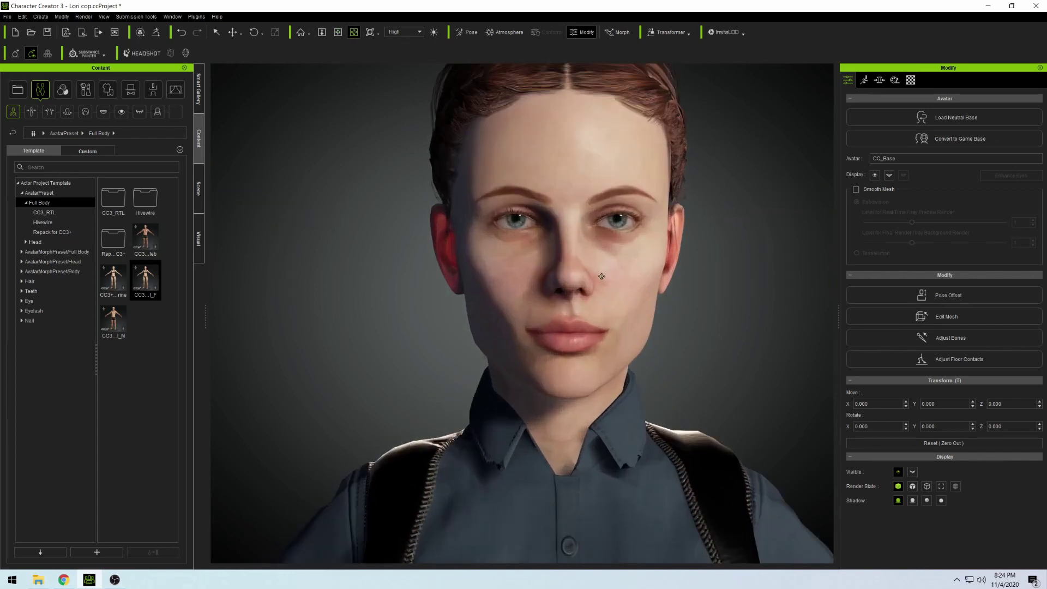
{"action": "left_click_drag", "start_coordinate": [600, 276], "coordinate": [637, 311]}
{"action": "right_click_drag", "start_coordinate": [636, 312], "coordinate": [536, 285]}
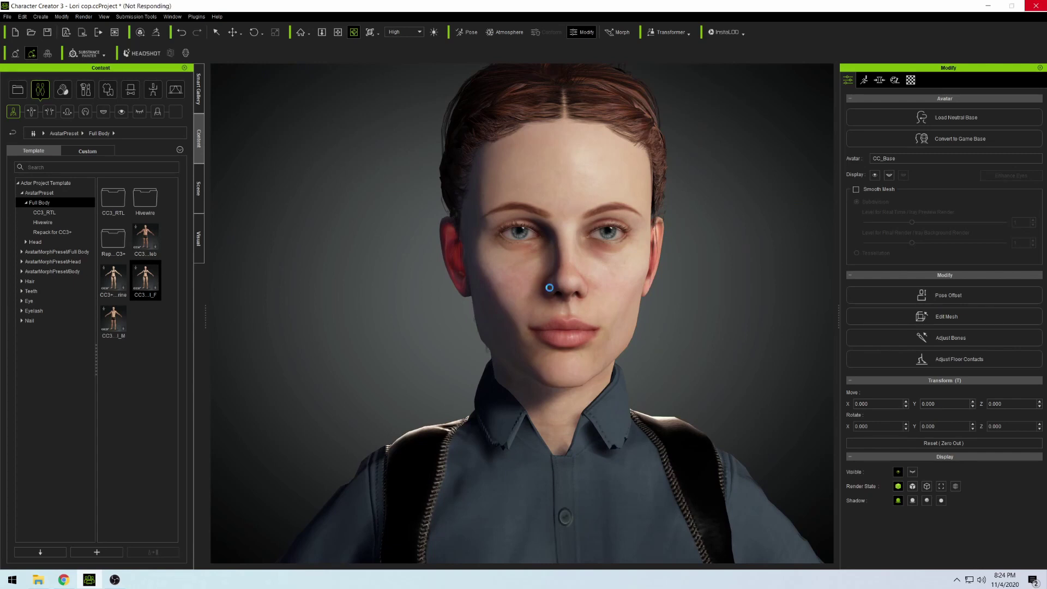
Inspect the original character's face and skin up close from a three-quarter angle.
{"action": "right_click_drag", "start_coordinate": [557, 286], "coordinate": [568, 230]}
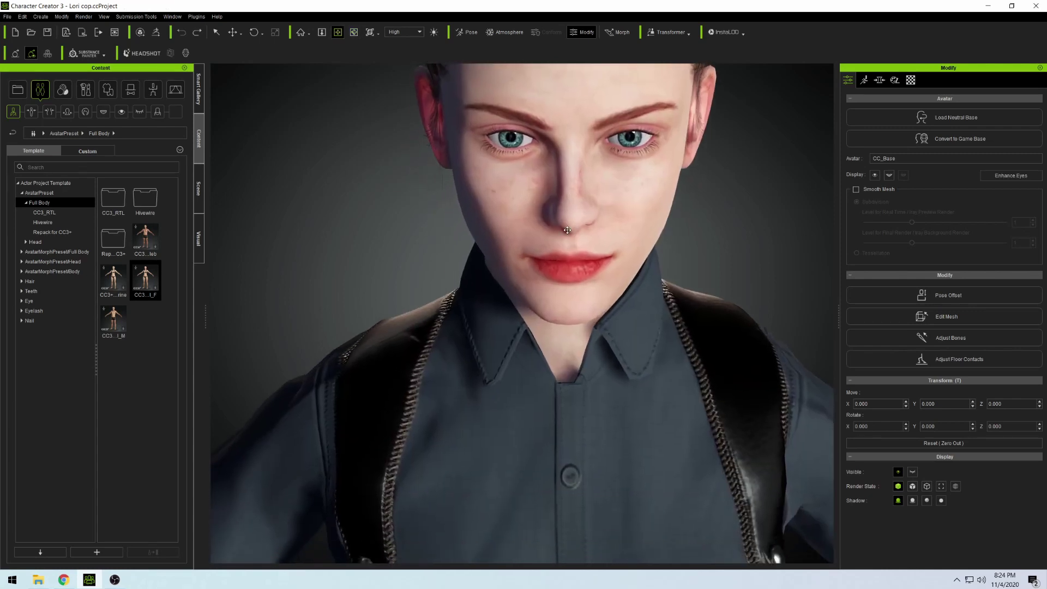
{"action": "middle_click_drag", "start_coordinate": [588, 218], "coordinate": [578, 328]}
{"action": "scroll", "coordinate": [578, 327], "scroll_direction": "up", "scroll_amount": 5}
{"action": "right_click_drag", "start_coordinate": [585, 330], "coordinate": [590, 283]}
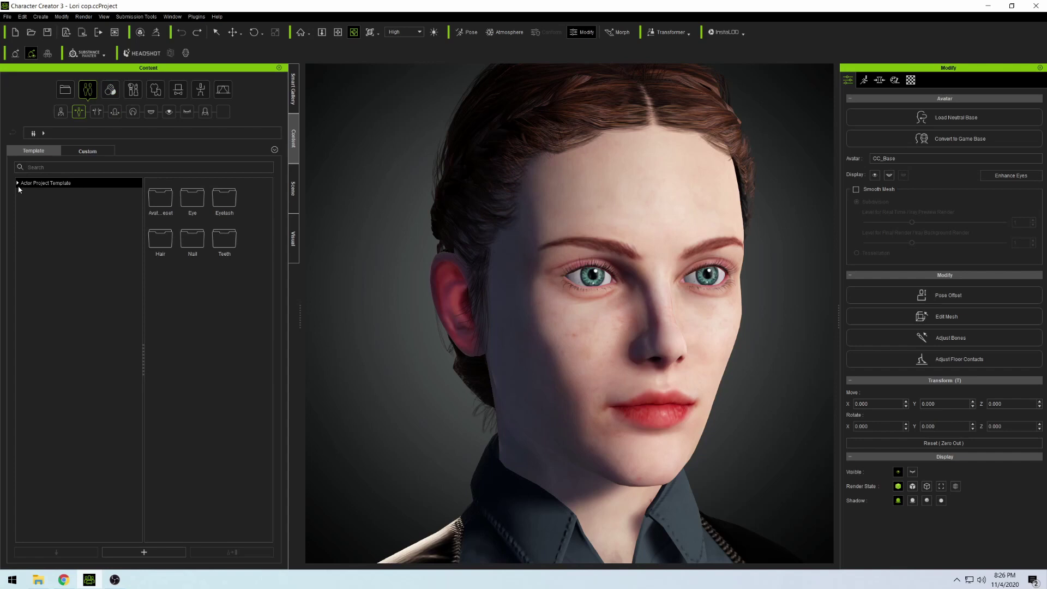
Look over the subfolders of the Actor Project Template and collapse the tree again.
{"action": "left_click", "coordinate": [17, 183]}
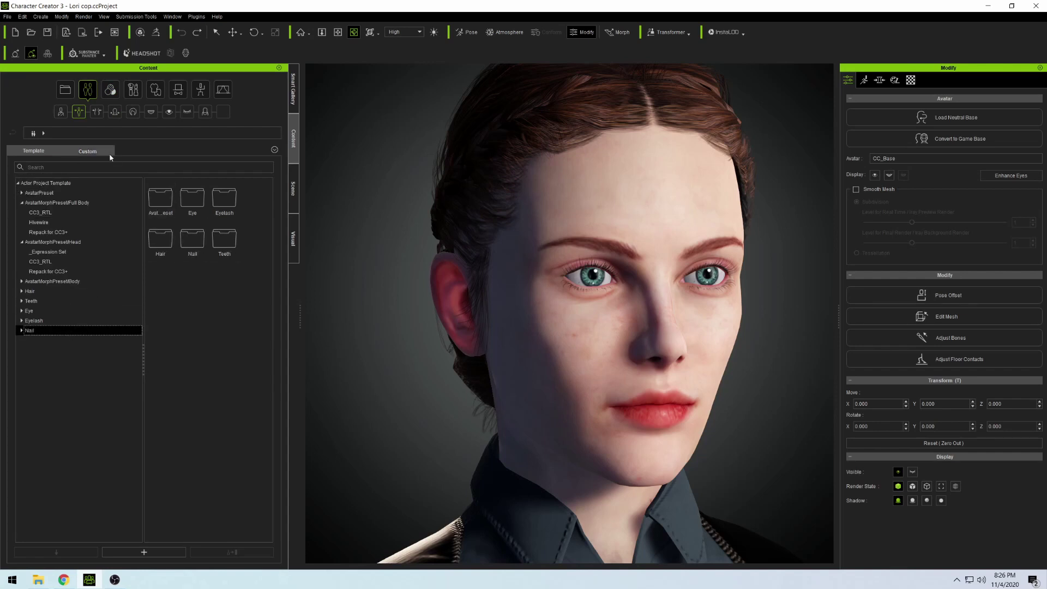
{"action": "left_click", "coordinate": [33, 183]}
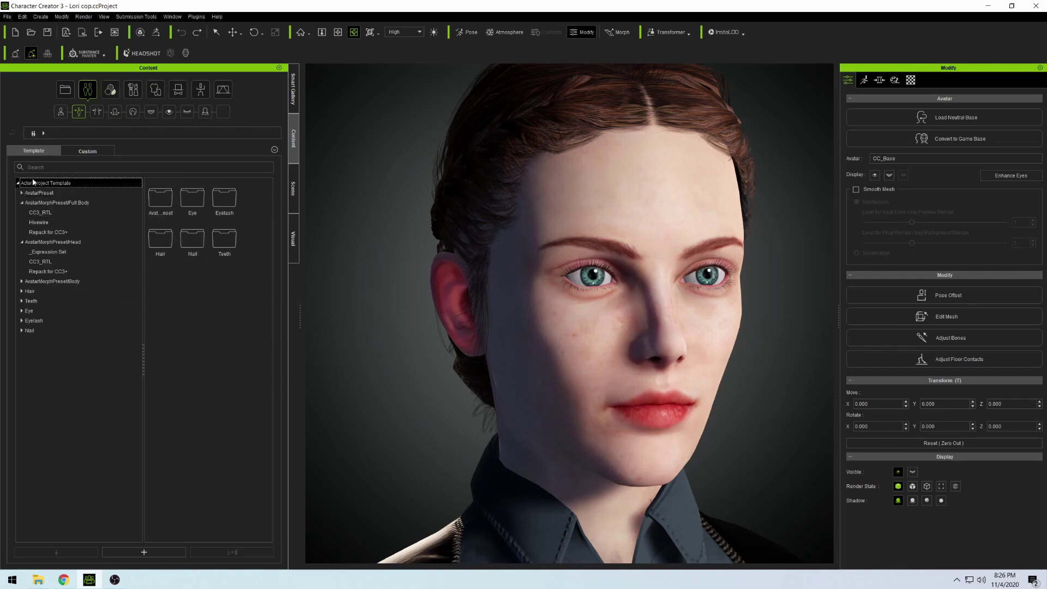
{"action": "left_click", "coordinate": [18, 183]}
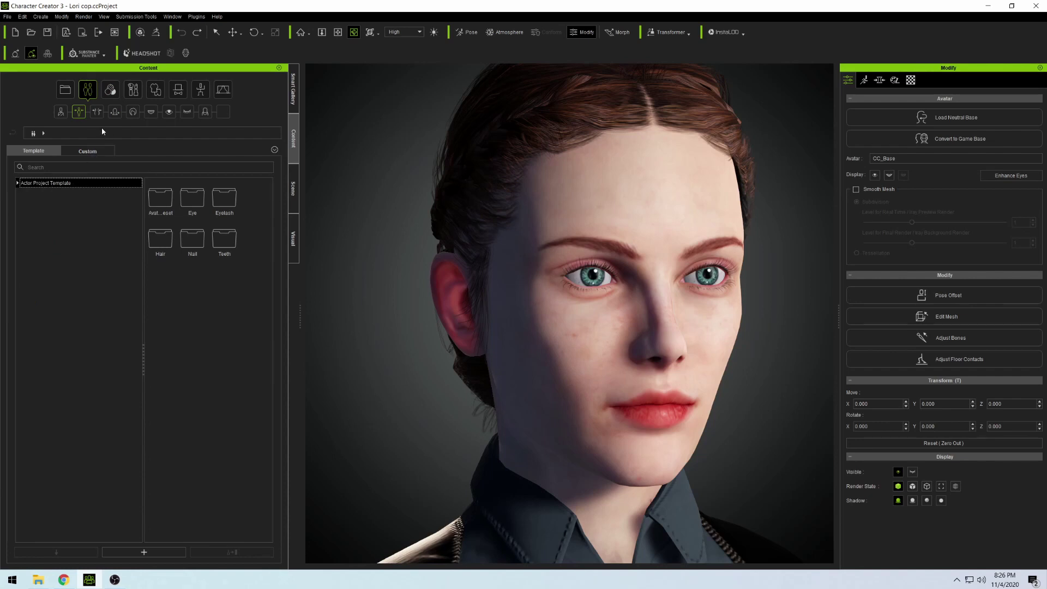
Open the Normal folder of the Overall skin templates and check the face from nearer the front.
{"action": "left_click", "coordinate": [110, 90]}
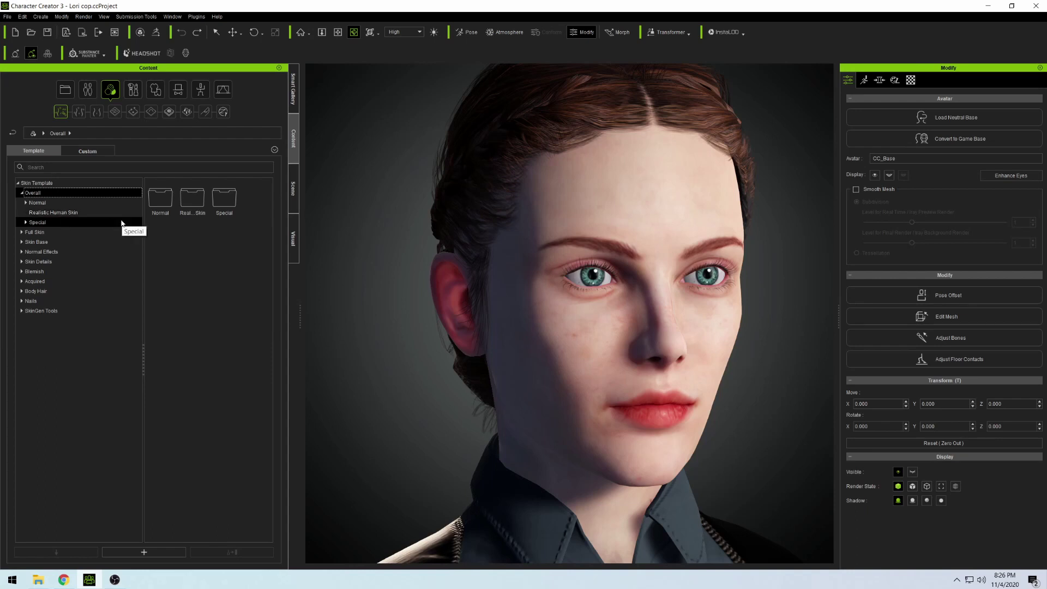
{"action": "left_click", "coordinate": [52, 202]}
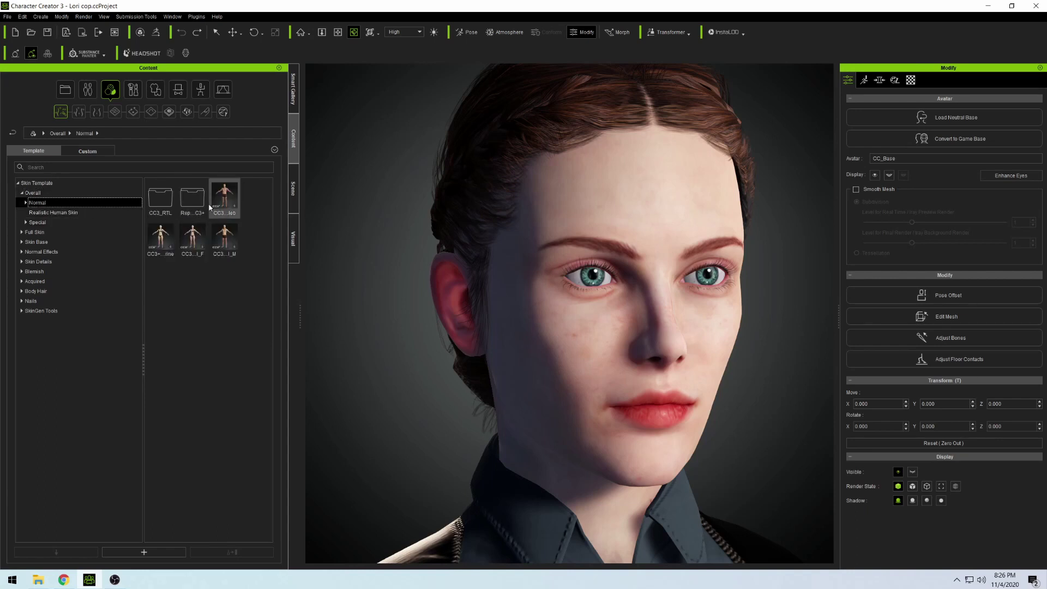
{"action": "right_click_drag", "start_coordinate": [684, 336], "coordinate": [660, 334]}
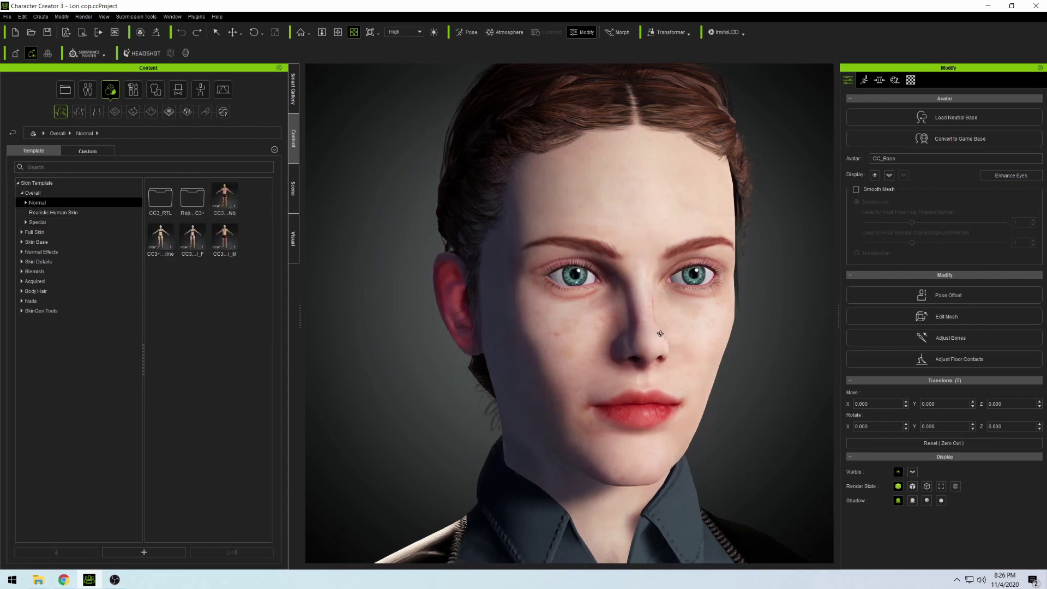
Look through the Realistic Human Skin templates of the Full Skin and Skin Base categories.
{"action": "left_click", "coordinate": [21, 233]}
{"action": "left_click", "coordinate": [54, 242]}
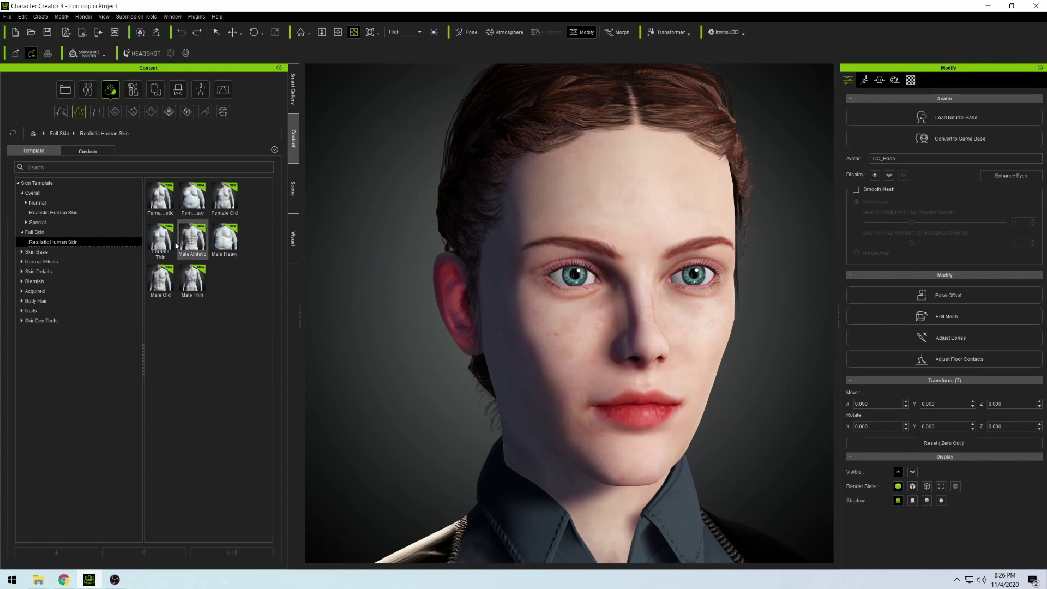
{"action": "left_click", "coordinate": [36, 251]}
{"action": "left_click", "coordinate": [22, 252]}
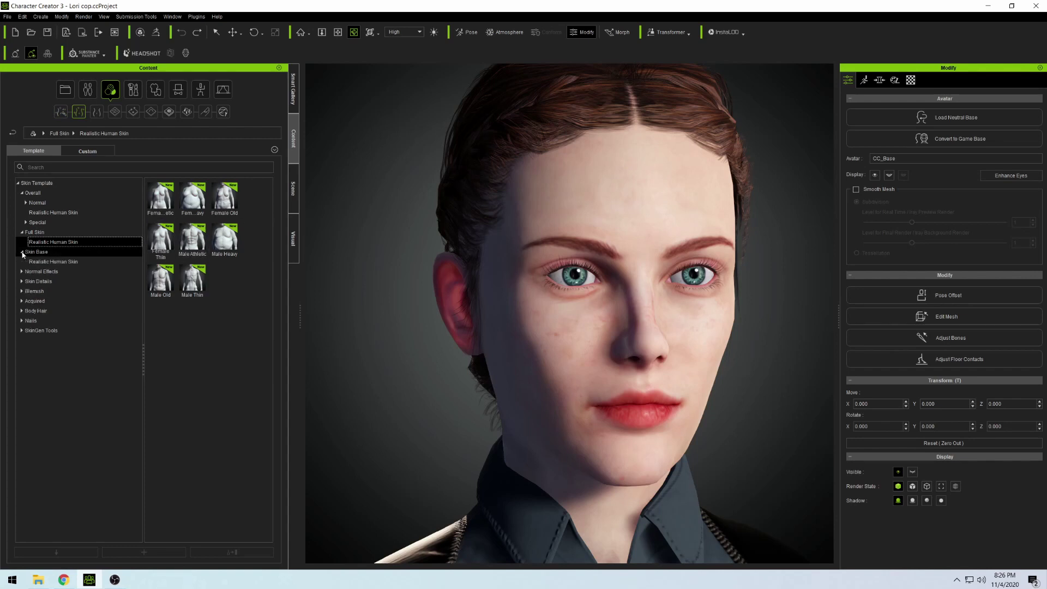
{"action": "left_click", "coordinate": [54, 262]}
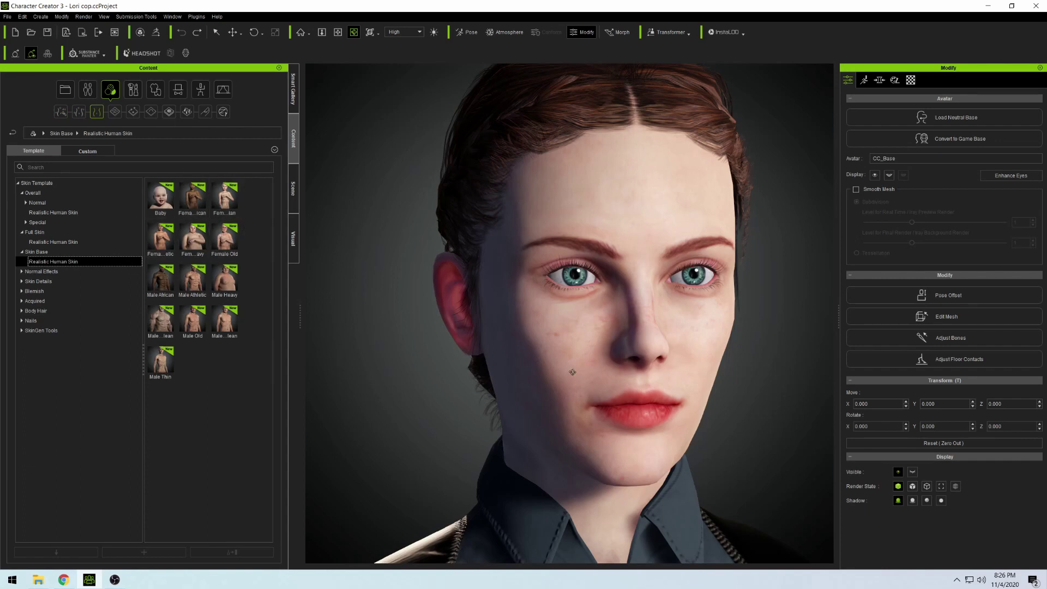
Examine the character's facial skin from several angles and compare the close-up with the full upper body.
{"action": "left_click_drag", "start_coordinate": [573, 372], "coordinate": [547, 365]}
{"action": "left_click_drag", "start_coordinate": [528, 275], "coordinate": [634, 306]}
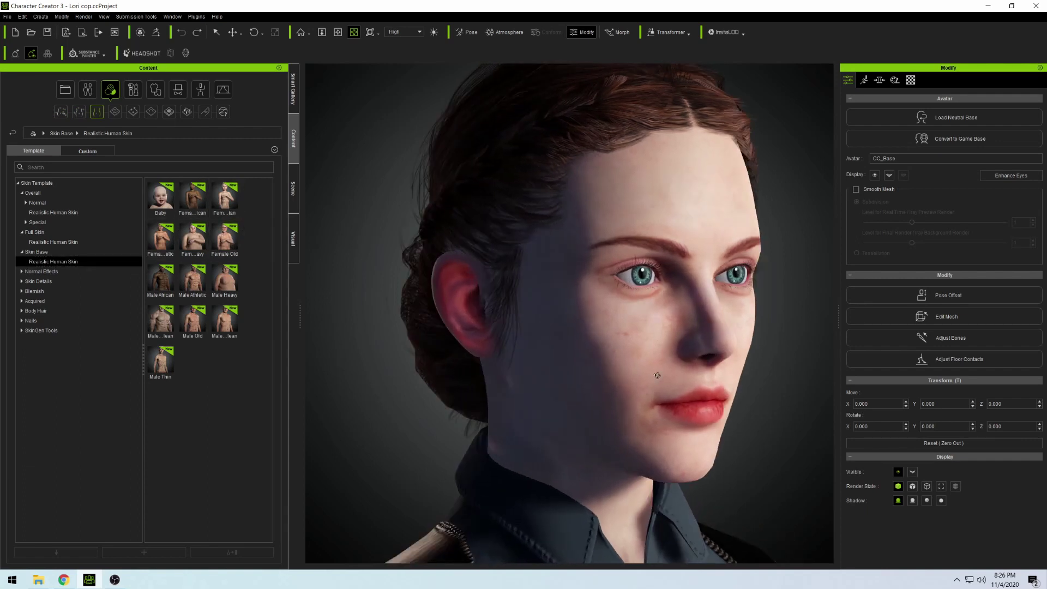
{"action": "scroll", "coordinate": [657, 375], "scroll_direction": "down", "scroll_amount": 8}
{"action": "left_click_drag", "start_coordinate": [663, 438], "coordinate": [578, 422]}
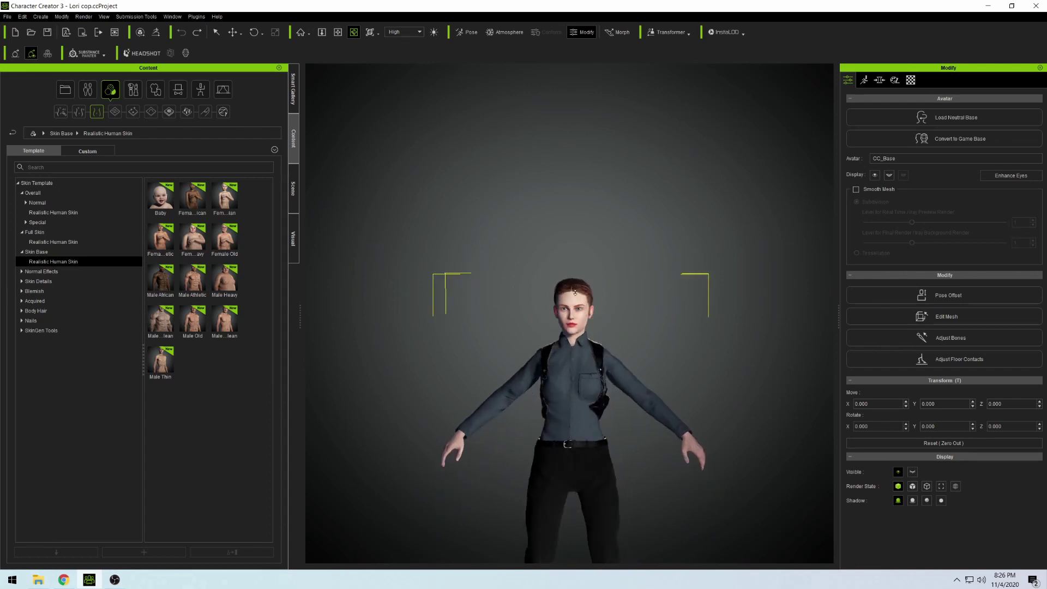
{"action": "scroll", "coordinate": [574, 306], "scroll_direction": "up", "scroll_amount": 8}
{"action": "scroll", "coordinate": [574, 306], "scroll_direction": "up", "scroll_amount": 6}
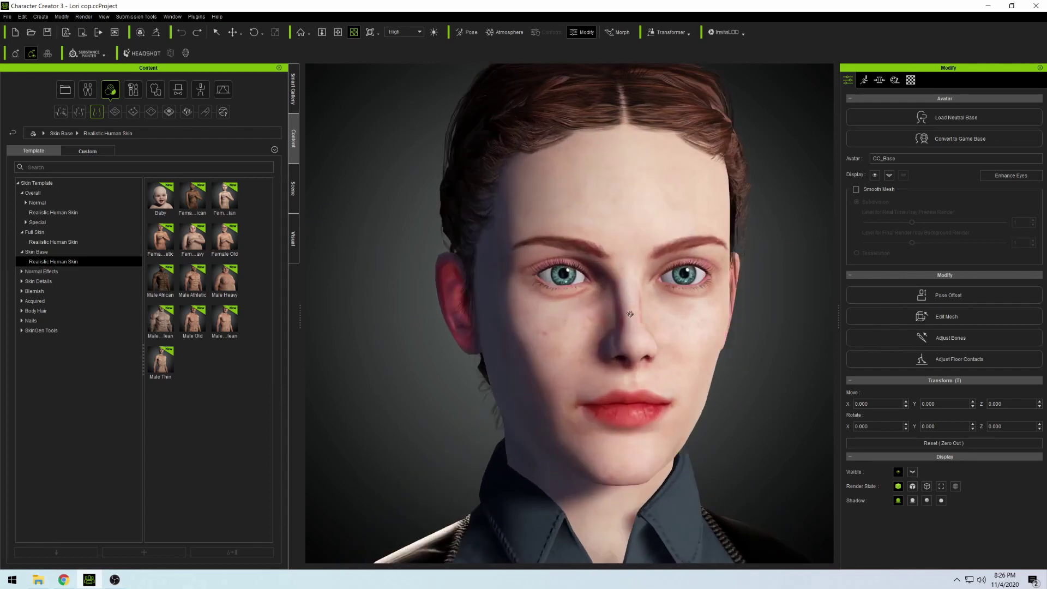
{"action": "mouse_move", "coordinate": [631, 314]}
{"action": "left_mouse_down"}
{"action": "mouse_move", "coordinate": [639, 303]}
{"action": "mouse_move", "coordinate": [614, 316]}
{"action": "left_mouse_up"}
{"action": "key", "text": "x"}
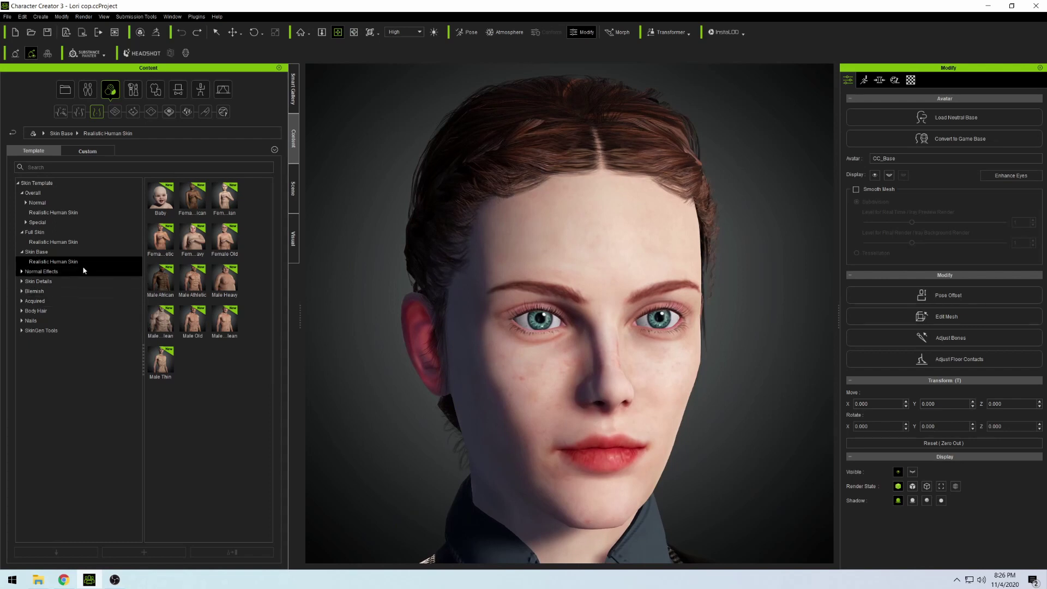
Browse the 1_Facial Wrinkle effects under Normal Effects, including the Realistic Human Skin and Facial Part folders.
{"action": "left_click", "coordinate": [33, 271]}
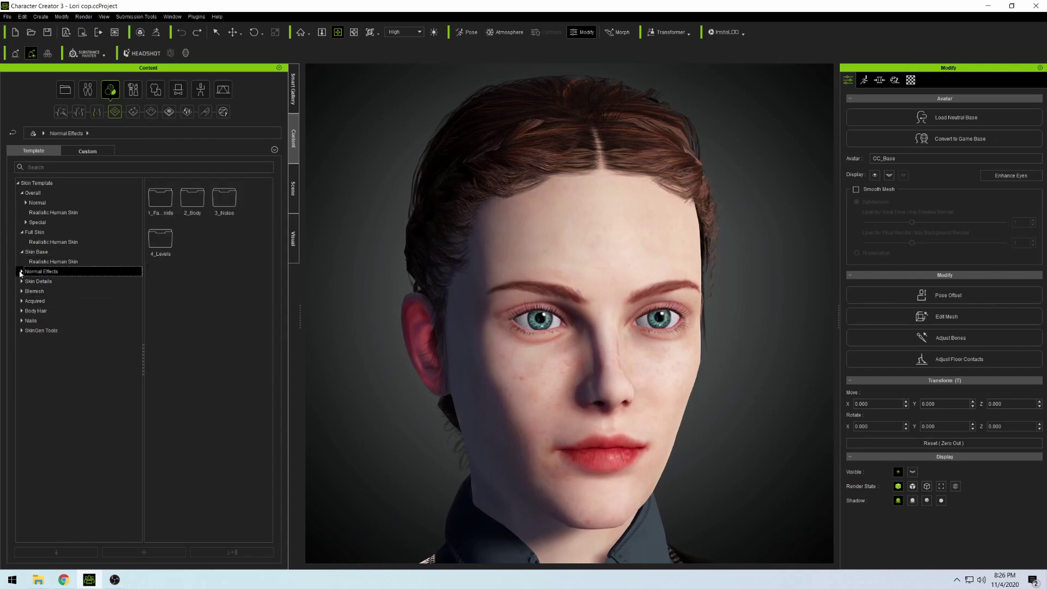
{"action": "double_click", "coordinate": [159, 204]}
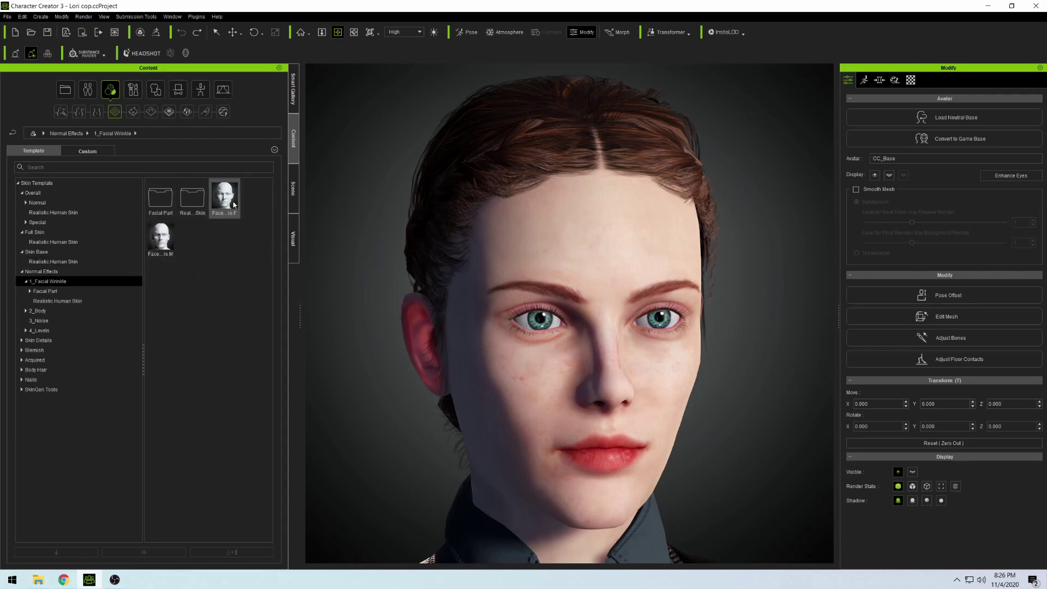
{"action": "double_click", "coordinate": [201, 207]}
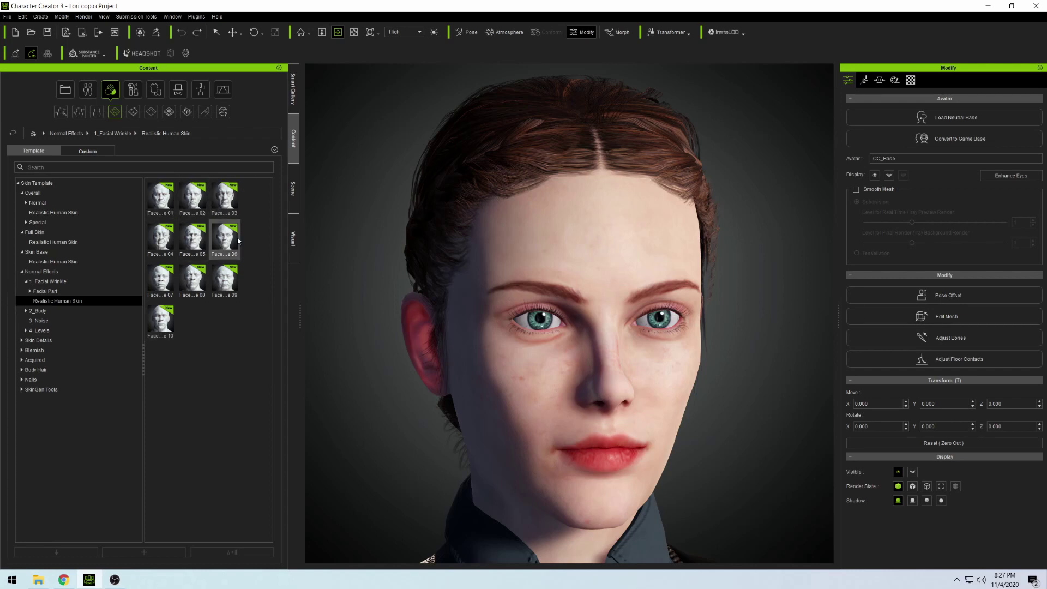
{"action": "left_click", "coordinate": [44, 291]}
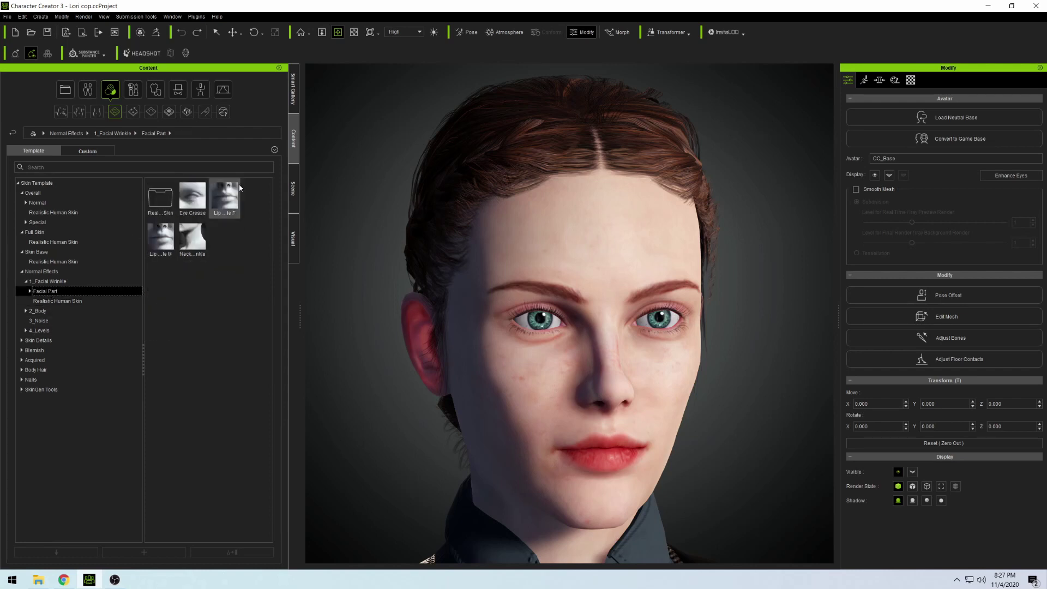
Apply the Eye Crease facial effect to the head and check the skin around the eyes.
{"action": "double_click", "coordinate": [193, 196]}
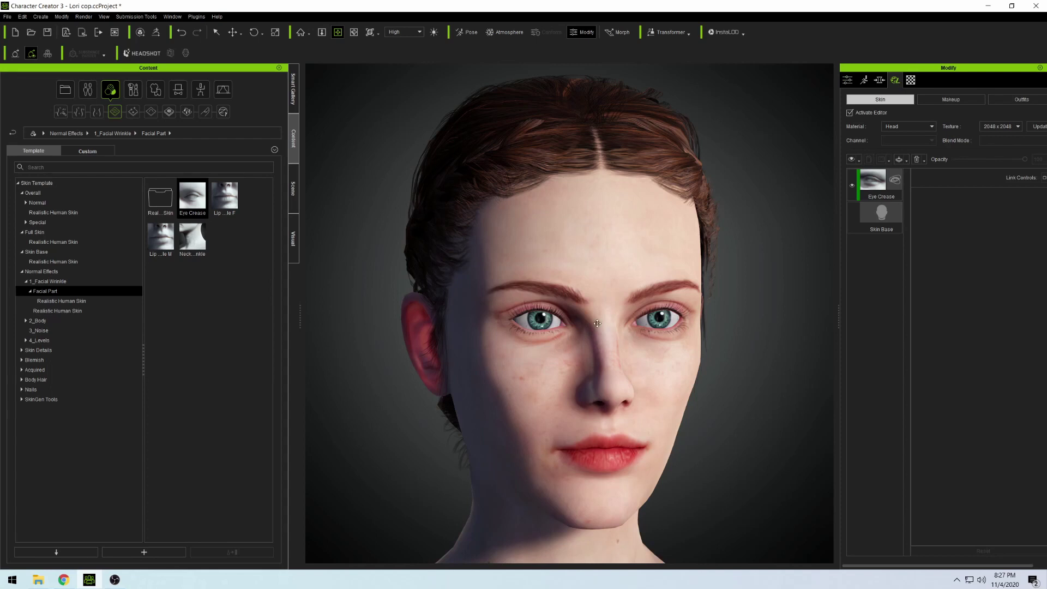
{"action": "scroll", "coordinate": [639, 344], "scroll_direction": "up", "scroll_amount": 2}
{"action": "scroll", "coordinate": [633, 297], "scroll_direction": "down", "scroll_amount": 1}
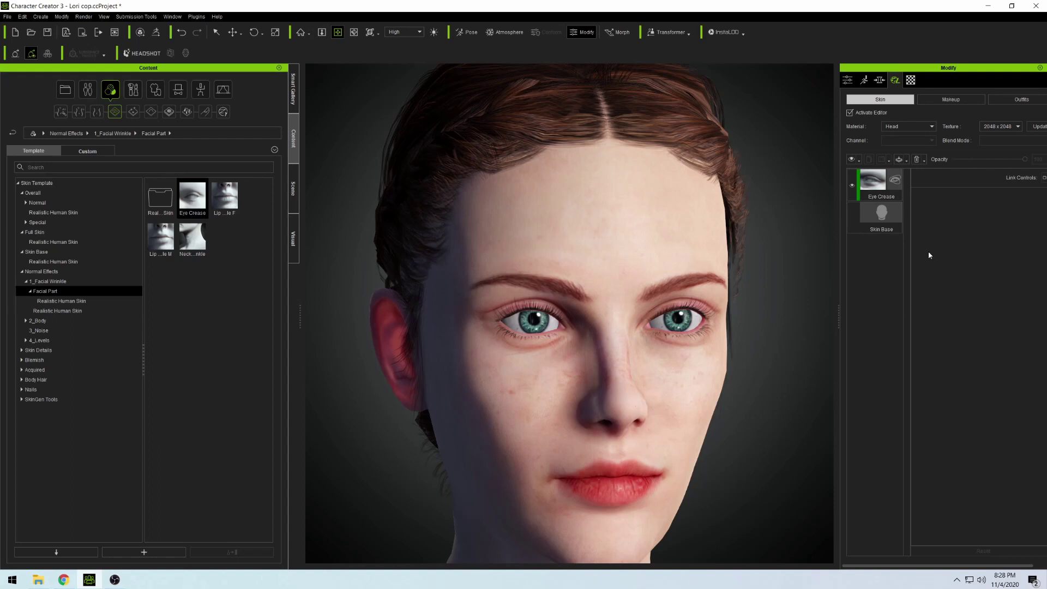
Compare the eyes with the Eye Crease layer hidden and shown, and delete that layer.
{"action": "left_click", "coordinate": [852, 186]}
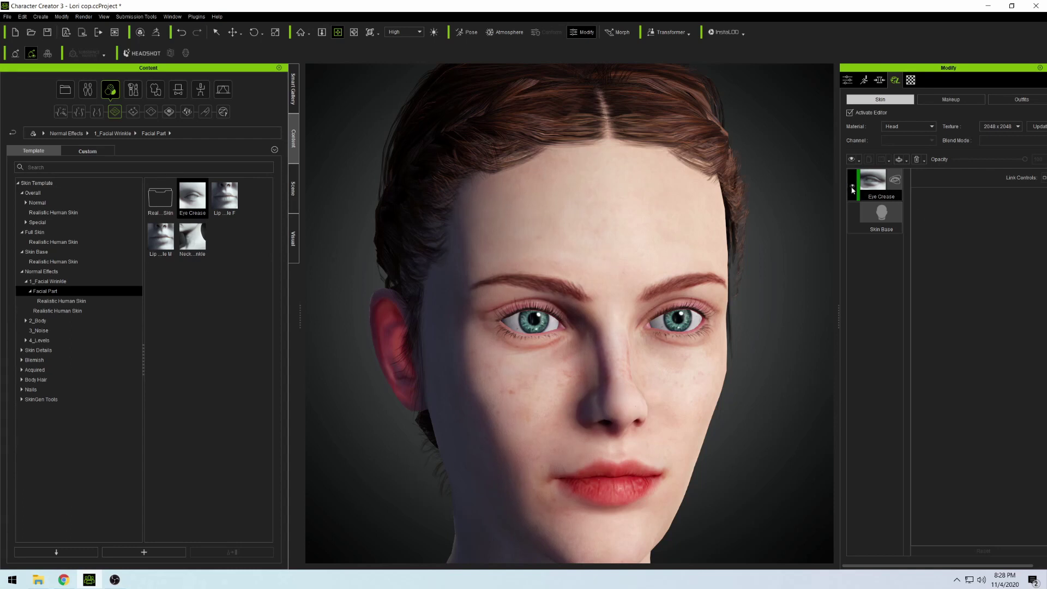
{"action": "left_click", "coordinate": [852, 186]}
{"action": "left_click", "coordinate": [852, 186]}
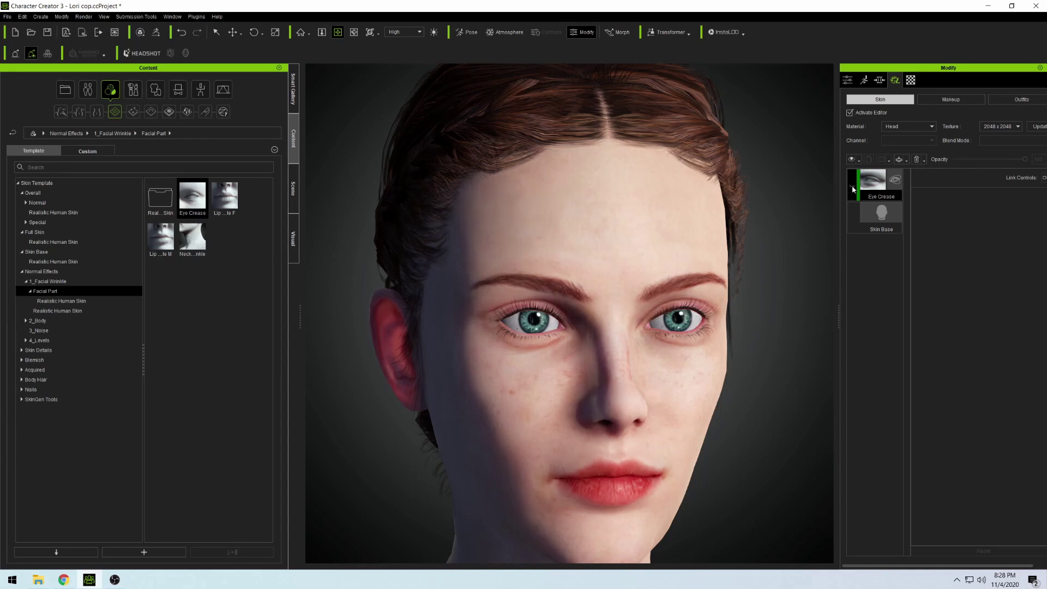
{"action": "right_click", "coordinate": [884, 186]}
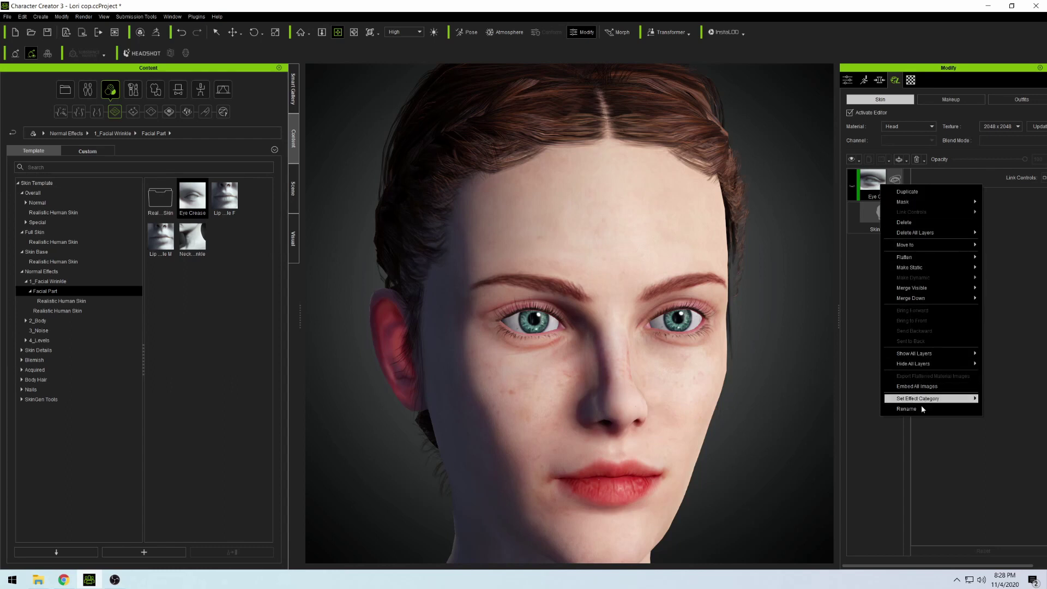
{"action": "left_click", "coordinate": [904, 223]}
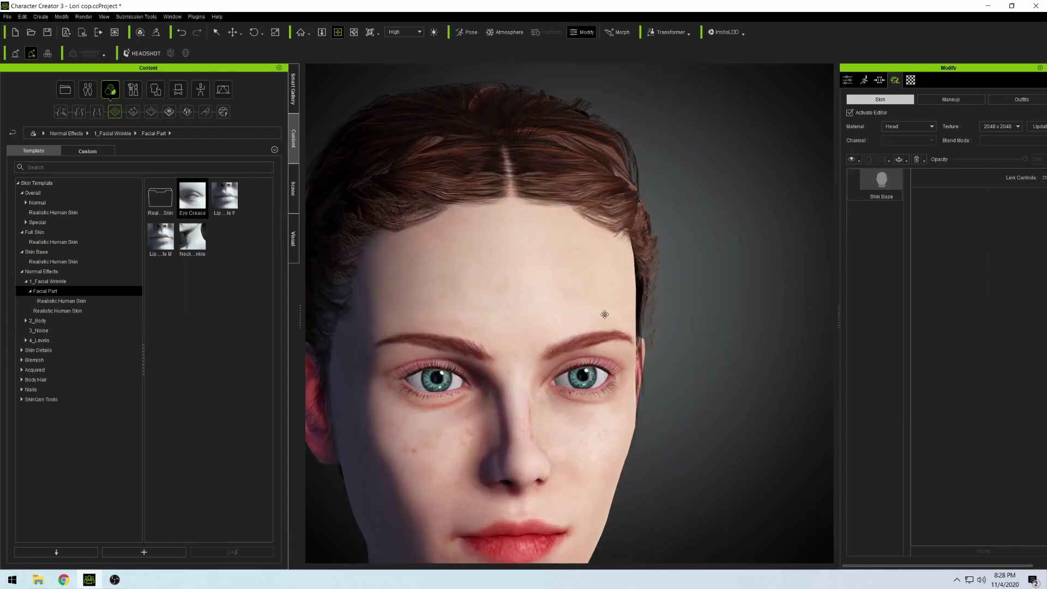
Apply the female lip wrinkle effect from the Facial Part folder to the head and check the lips up close.
{"action": "left_click_drag", "start_coordinate": [605, 314], "coordinate": [675, 266]}
{"action": "scroll", "coordinate": [670, 288], "scroll_direction": "down", "scroll_amount": 1}
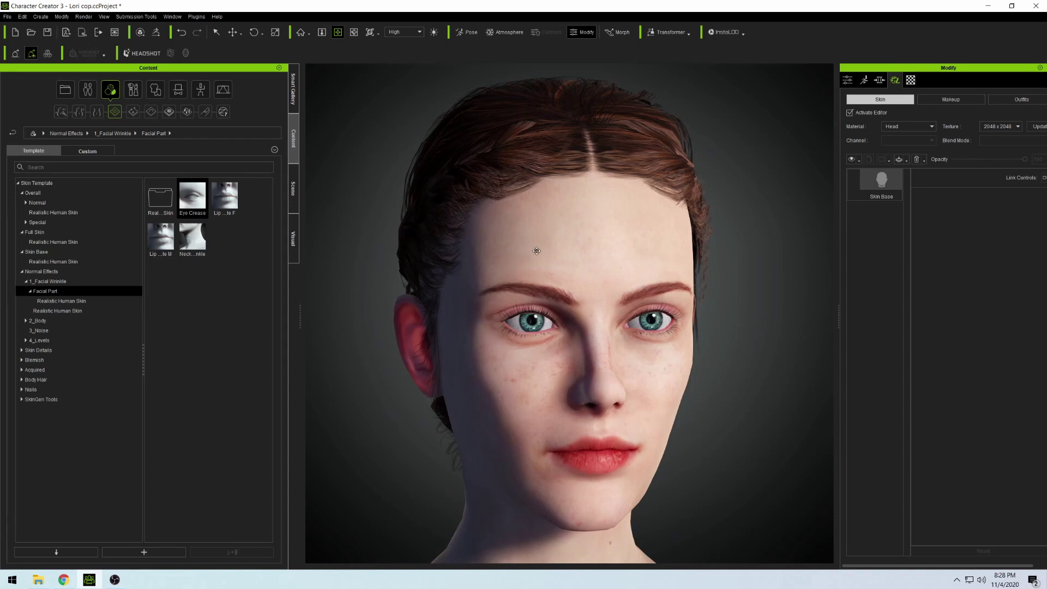
{"action": "key", "text": "c"}
{"action": "mouse_move", "coordinate": [537, 252]}
{"action": "left_mouse_down"}
{"action": "mouse_move", "coordinate": [521, 245]}
{"action": "mouse_move", "coordinate": [528, 239]}
{"action": "left_mouse_up"}
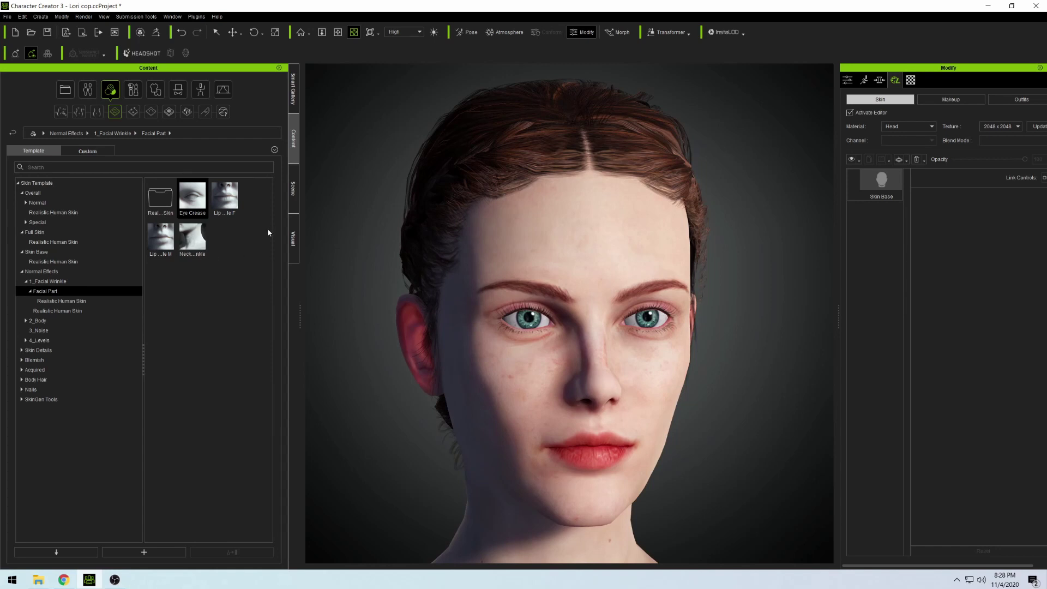
{"action": "left_click_drag", "start_coordinate": [224, 197], "coordinate": [386, 283]}
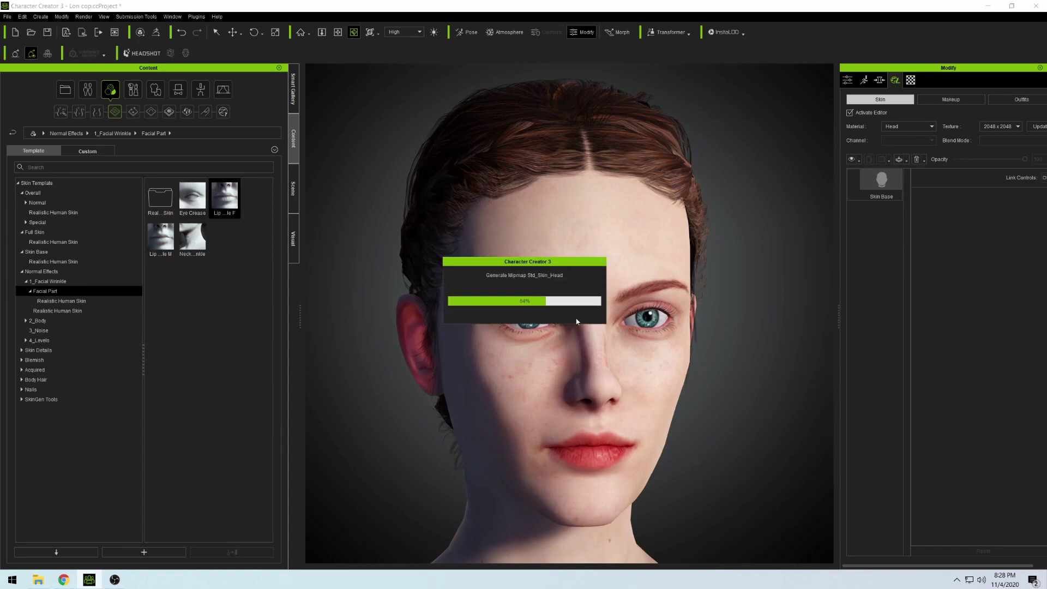
{"action": "scroll", "coordinate": [579, 484], "scroll_direction": "up", "scroll_amount": 2}
{"action": "scroll", "coordinate": [580, 484], "scroll_direction": "up", "scroll_amount": 3}
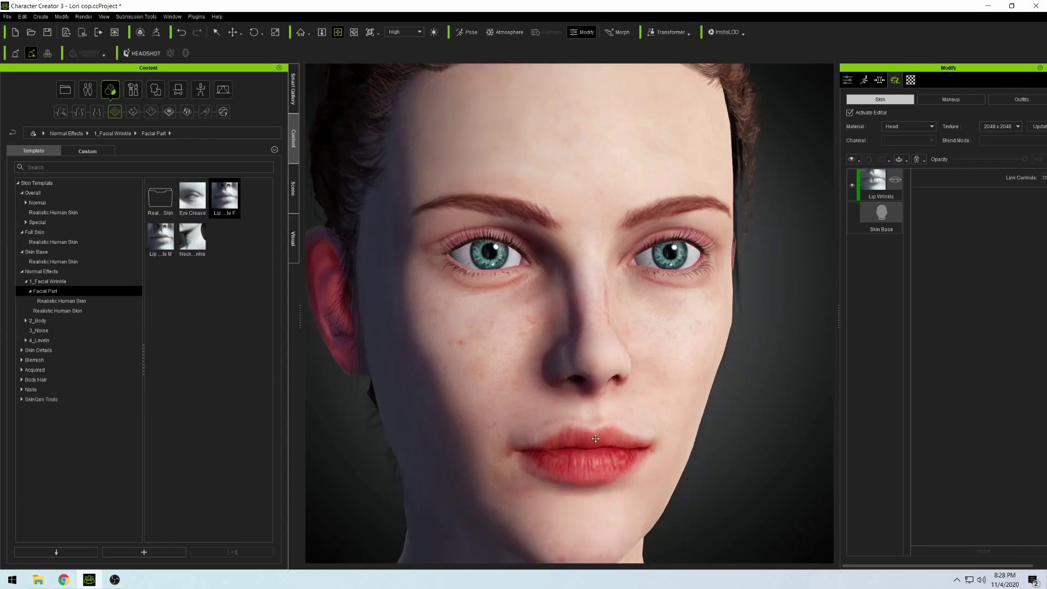
Compare the lips with the Lip Wrinkle layer hidden and shown, and delete that layer.
{"action": "left_click", "coordinate": [854, 186]}
{"action": "left_click", "coordinate": [853, 186]}
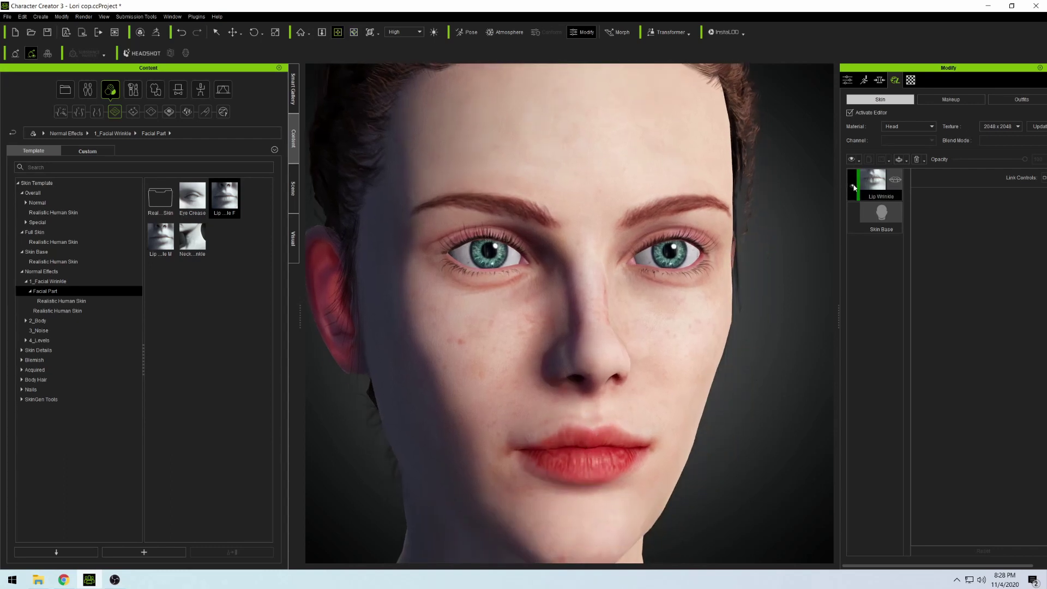
{"action": "left_click", "coordinate": [853, 186]}
{"action": "left_click", "coordinate": [853, 186]}
{"action": "right_click", "coordinate": [890, 187]}
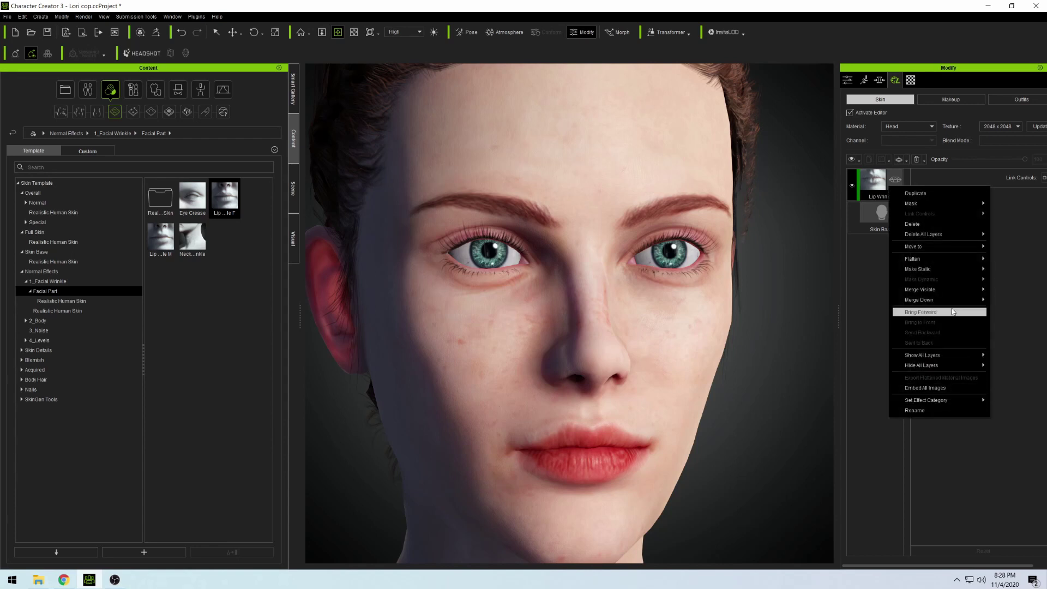
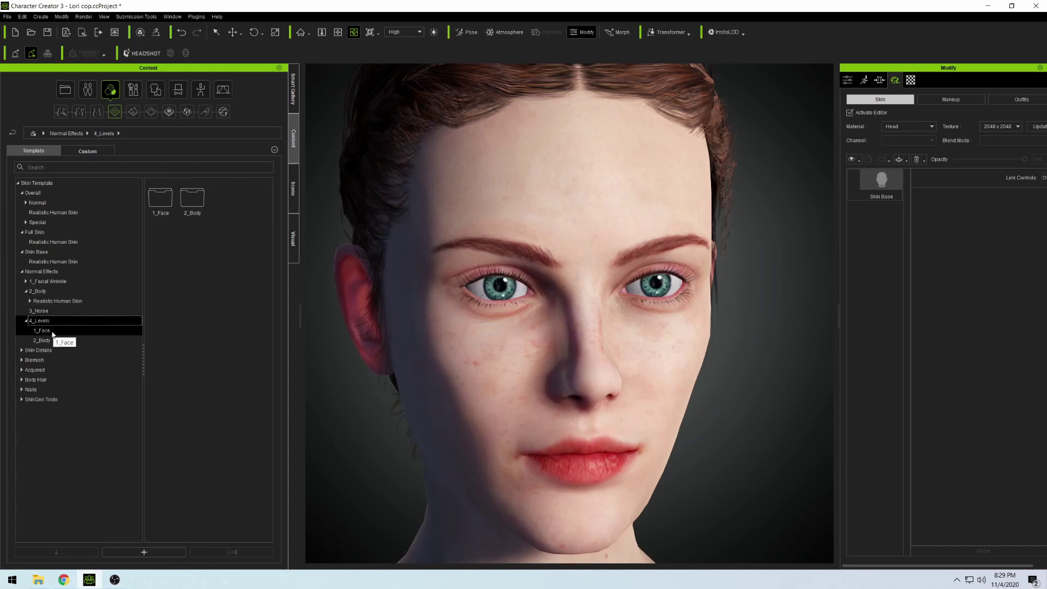
Apply the female Secondary normal effect from the 1_Face folder of 4_Levels to the head.
{"action": "left_click", "coordinate": [46, 332]}
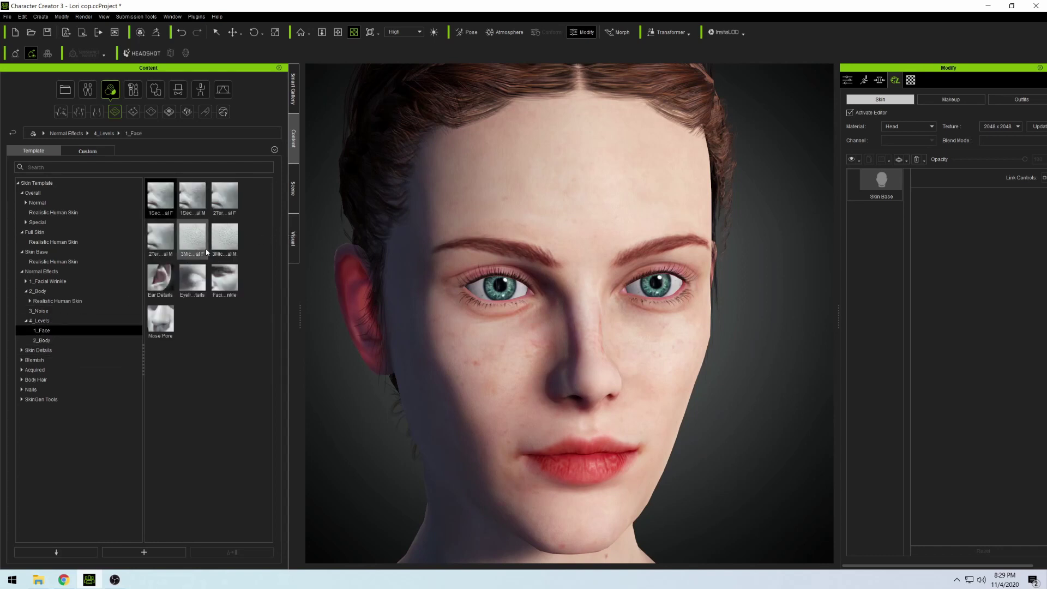
{"action": "double_click", "coordinate": [163, 207]}
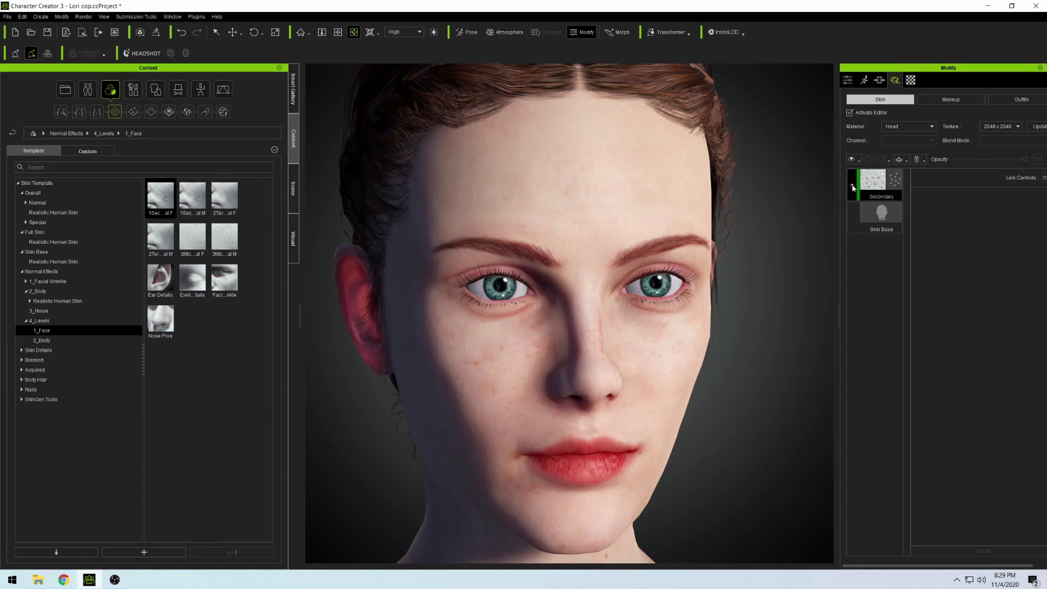
Examine the effect of the Secondary layer on the facial skin from the front and three-quarter angles.
{"action": "scroll", "coordinate": [606, 324], "scroll_direction": "down", "scroll_amount": 3}
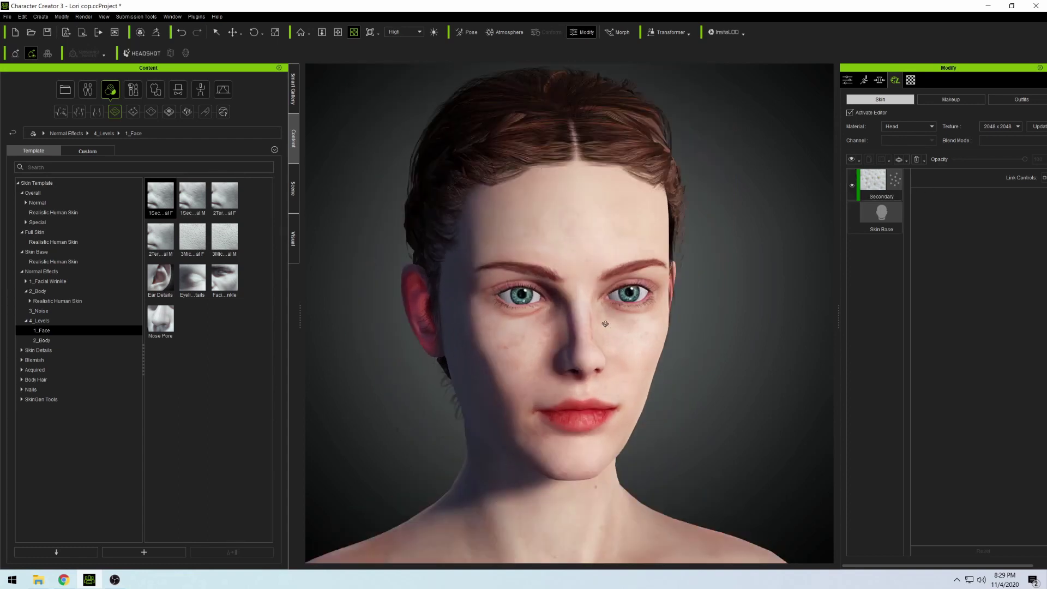
{"action": "scroll", "coordinate": [605, 324], "scroll_direction": "up", "scroll_amount": 3}
{"action": "left_click_drag", "start_coordinate": [586, 323], "coordinate": [506, 305]}
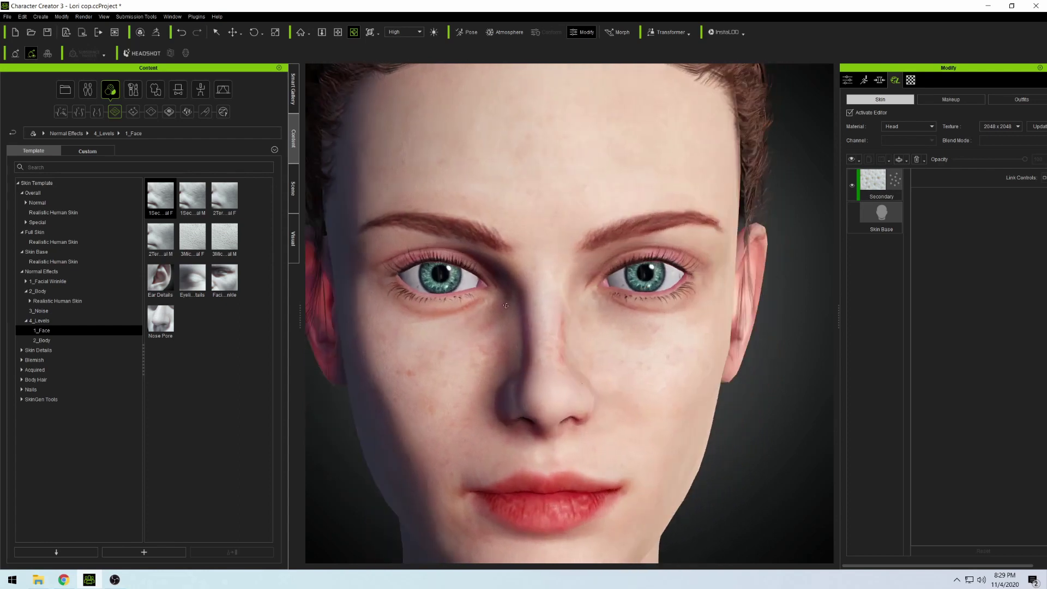
{"action": "right_click_drag", "start_coordinate": [506, 306], "coordinate": [574, 293]}
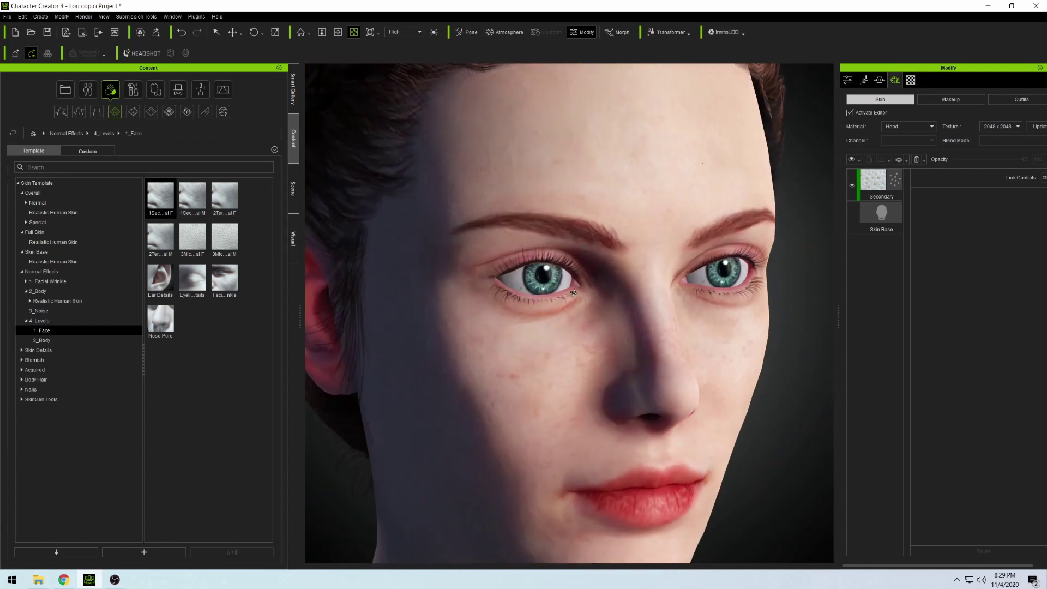
{"action": "left_click_drag", "start_coordinate": [574, 293], "coordinate": [580, 296]}
{"action": "scroll", "coordinate": [594, 297], "scroll_direction": "down", "scroll_amount": 2}
{"action": "scroll", "coordinate": [596, 300], "scroll_direction": "up", "scroll_amount": 2}
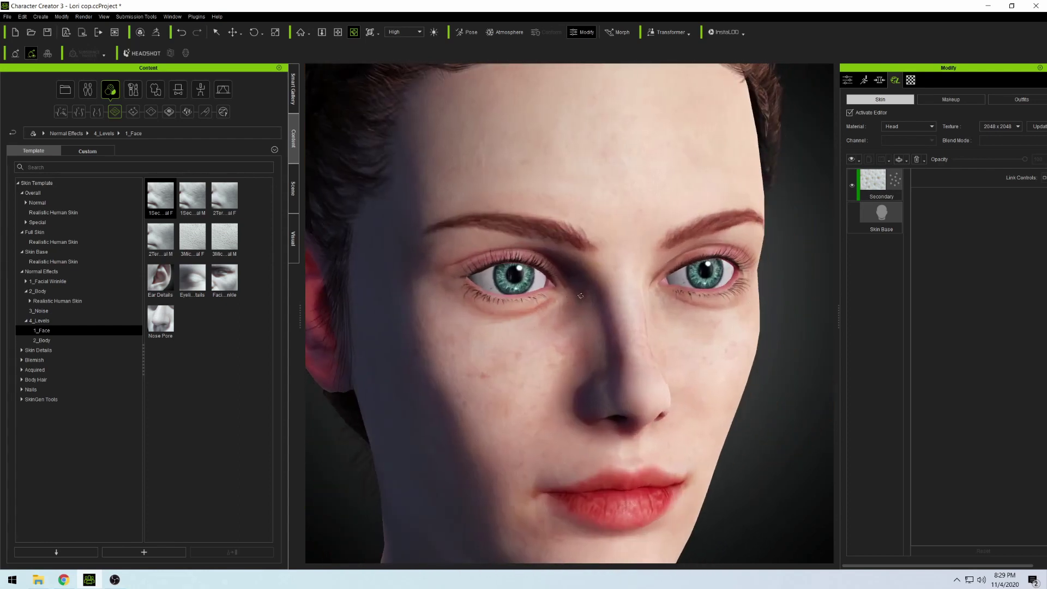
{"action": "scroll", "coordinate": [581, 296], "scroll_direction": "down", "scroll_amount": 1}
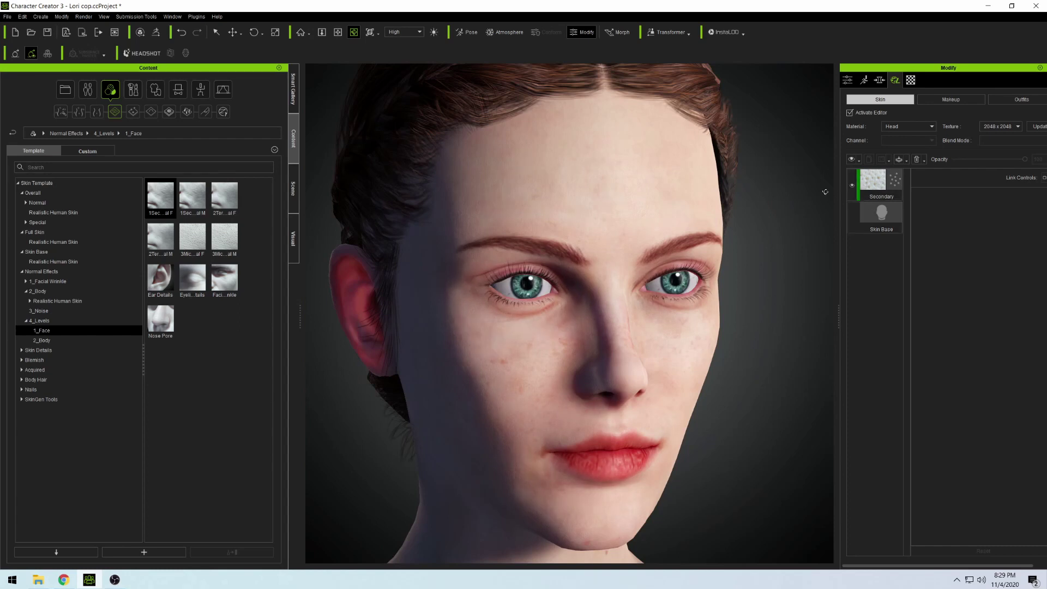
Add the female Tertiary and Micro normal effects as new layers above Secondary and check the face in profile.
{"action": "double_click", "coordinate": [224, 198]}
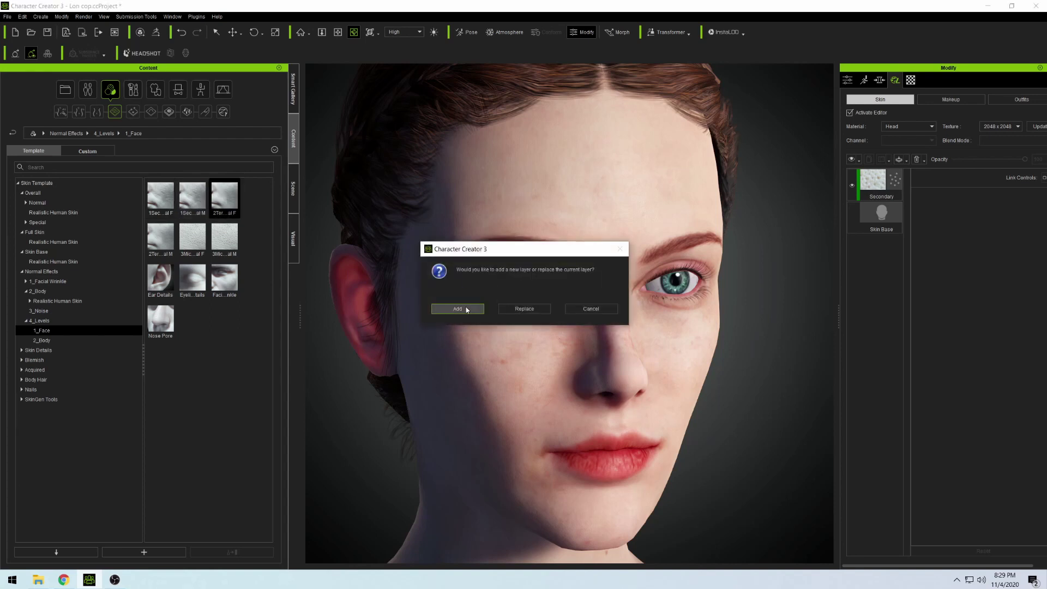
{"action": "left_click", "coordinate": [468, 309]}
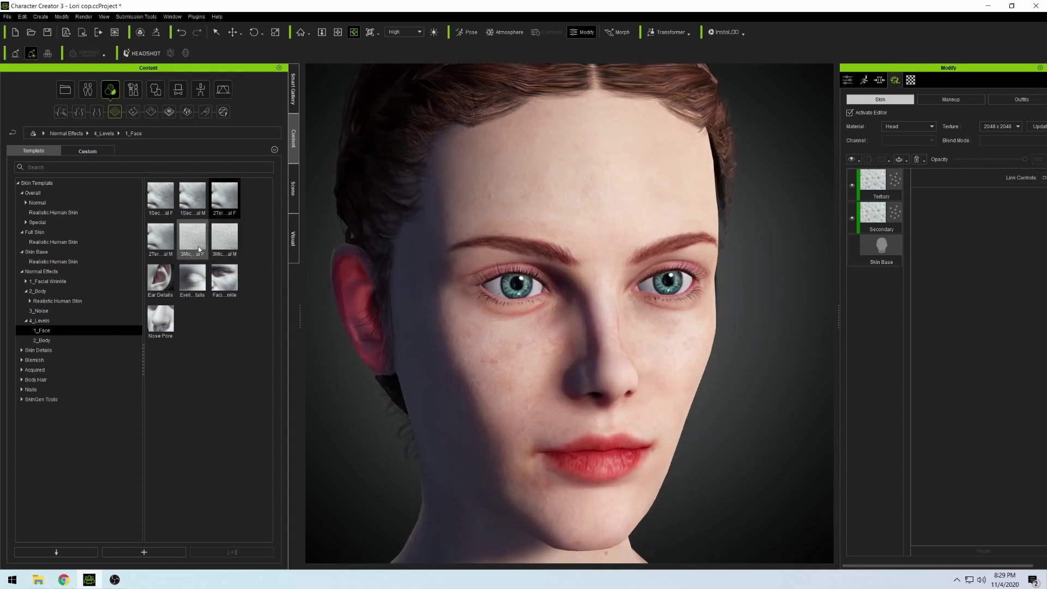
{"action": "double_click", "coordinate": [197, 246]}
{"action": "key", "text": "Return"}
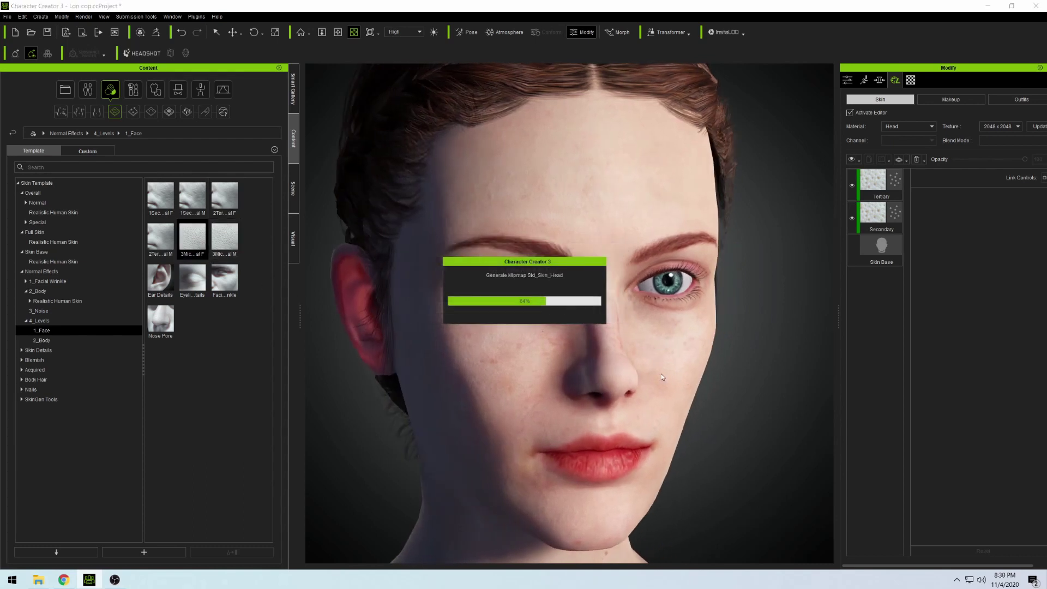
{"action": "left_click_drag", "start_coordinate": [653, 334], "coordinate": [602, 340]}
{"action": "right_click_drag", "start_coordinate": [601, 340], "coordinate": [508, 343]}
{"action": "left_click_drag", "start_coordinate": [509, 343], "coordinate": [530, 315]}
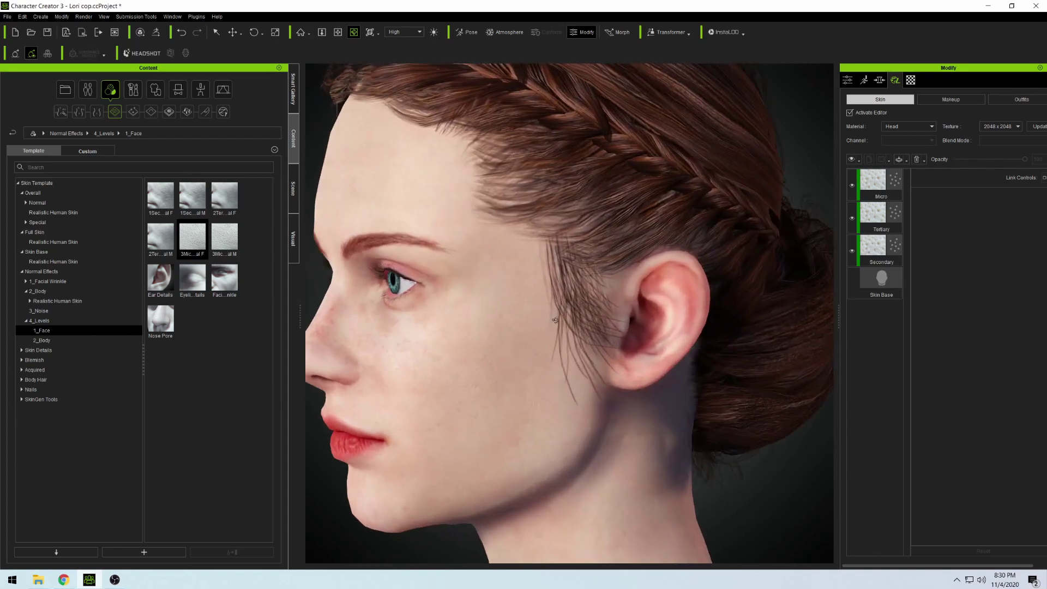
Add the Ear Details normal effect from the 1_Face folder to the head and inspect the ear up close.
{"action": "double_click", "coordinate": [154, 293]}
{"action": "left_click", "coordinate": [456, 308]}
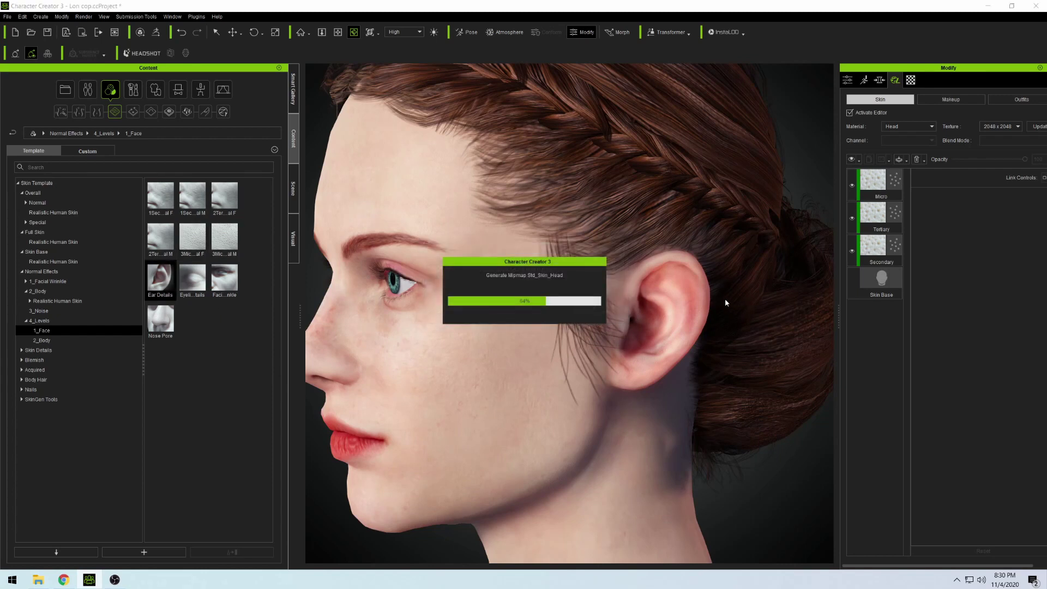
{"action": "scroll", "coordinate": [706, 291], "scroll_direction": "up", "scroll_amount": 5}
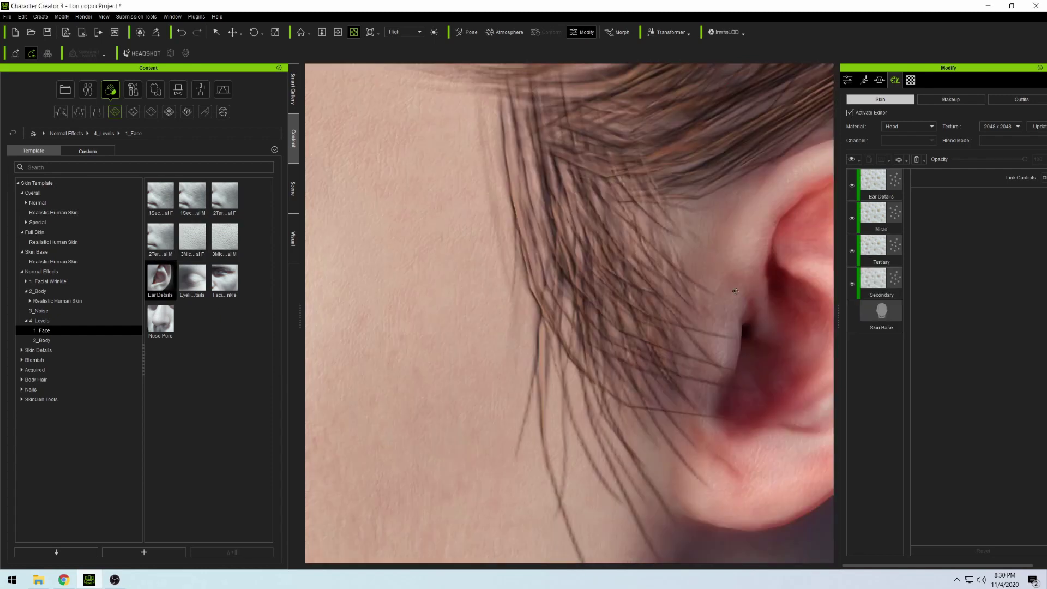
{"action": "scroll", "coordinate": [743, 293], "scroll_direction": "down", "scroll_amount": 2}
{"action": "scroll", "coordinate": [760, 276], "scroll_direction": "down", "scroll_amount": 6}
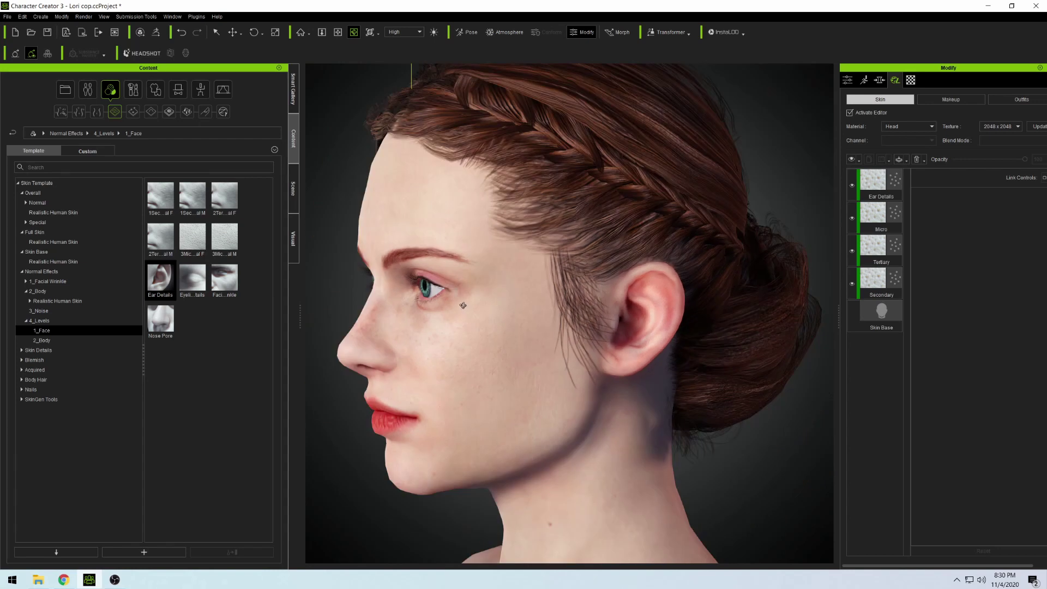
Hide the Ear Details layer, and compare the face with the Secondary layer hidden and shown.
{"action": "left_click_drag", "start_coordinate": [526, 305], "coordinate": [617, 324]}
{"action": "scroll", "coordinate": [616, 325], "scroll_direction": "up", "scroll_amount": 2}
{"action": "left_click", "coordinate": [895, 180]}
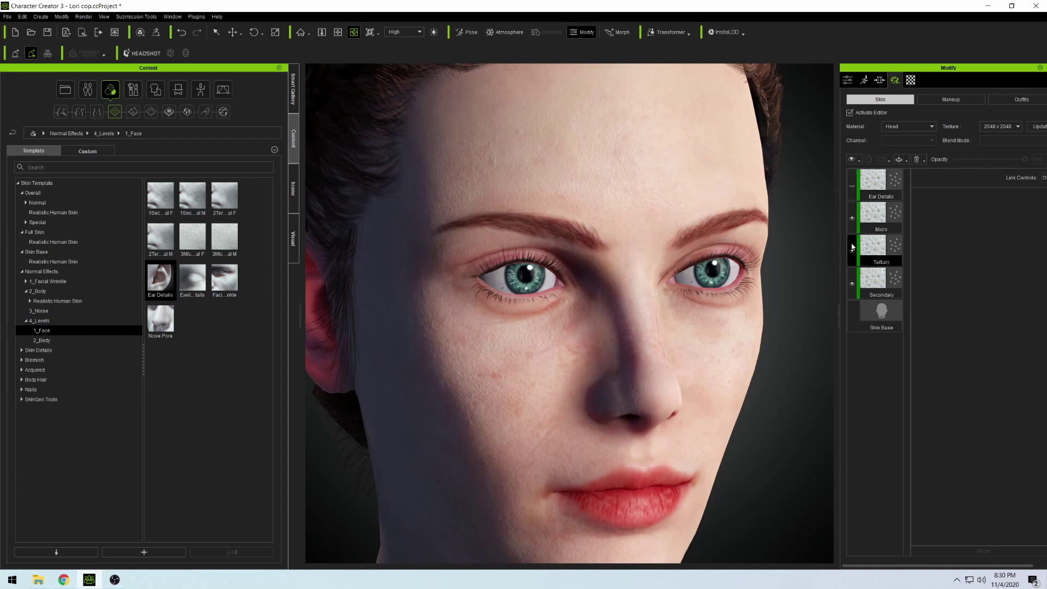
{"action": "left_click", "coordinate": [852, 284]}
{"action": "left_click", "coordinate": [852, 285]}
{"action": "scroll", "coordinate": [751, 274], "scroll_direction": "down", "scroll_amount": 3}
{"action": "mouse_move", "coordinate": [751, 274]}
{"action": "left_mouse_down"}
{"action": "mouse_move", "coordinate": [595, 265]}
{"action": "mouse_move", "coordinate": [748, 259]}
{"action": "left_mouse_up"}
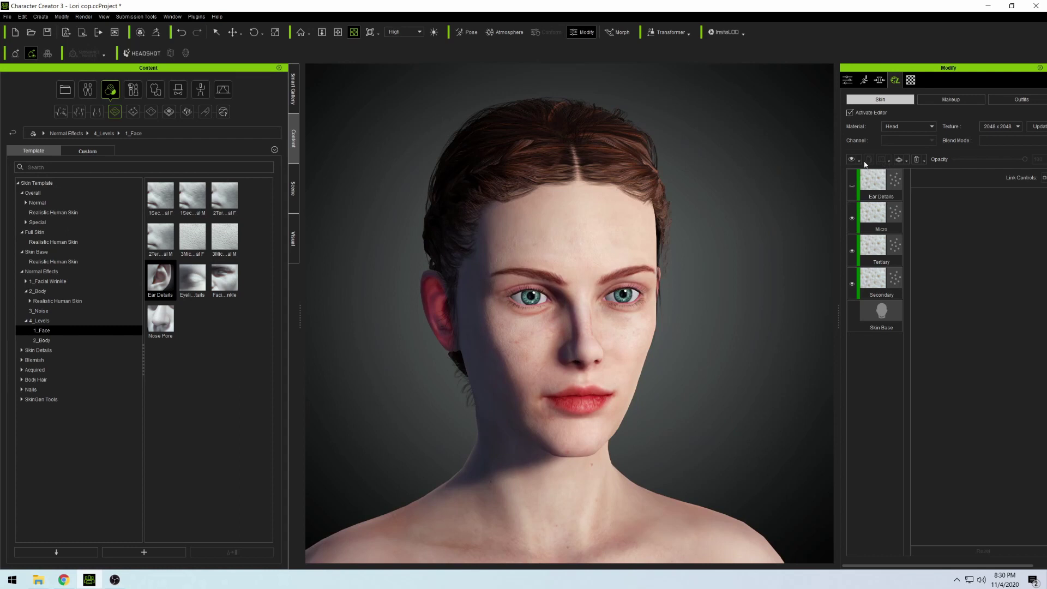
Compare the character with all skin layers hidden and shown for all materials, leaving them shown.
{"action": "left_click", "coordinate": [853, 159]}
{"action": "mouse_move", "coordinate": [884, 182]}
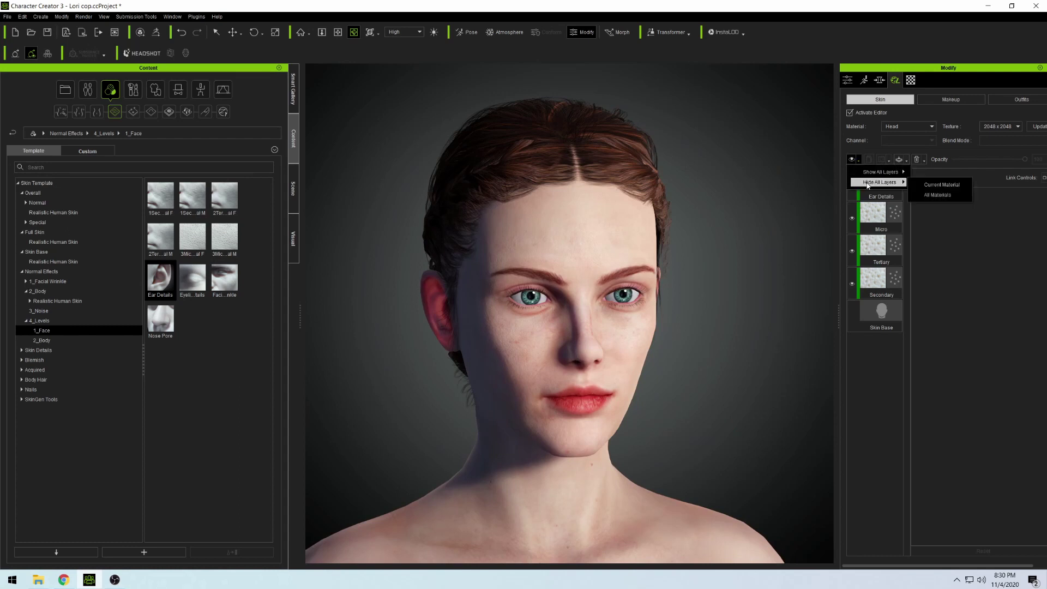
{"action": "left_click", "coordinate": [935, 195]}
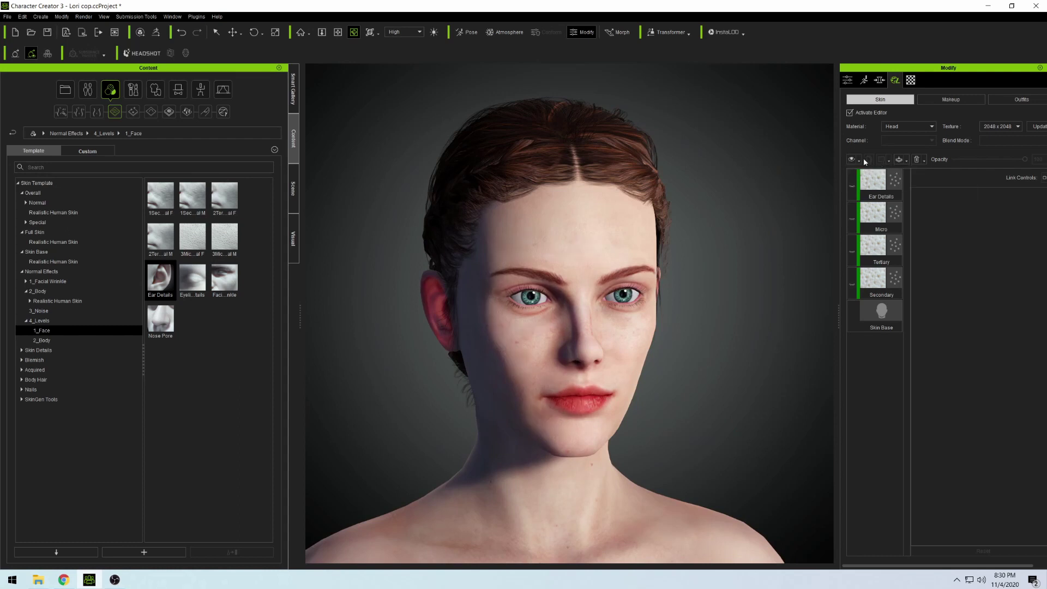
{"action": "left_click", "coordinate": [861, 161]}
{"action": "mouse_move", "coordinate": [884, 175]}
{"action": "left_click", "coordinate": [932, 187]}
{"action": "left_click", "coordinate": [854, 159]}
{"action": "mouse_move", "coordinate": [874, 177]}
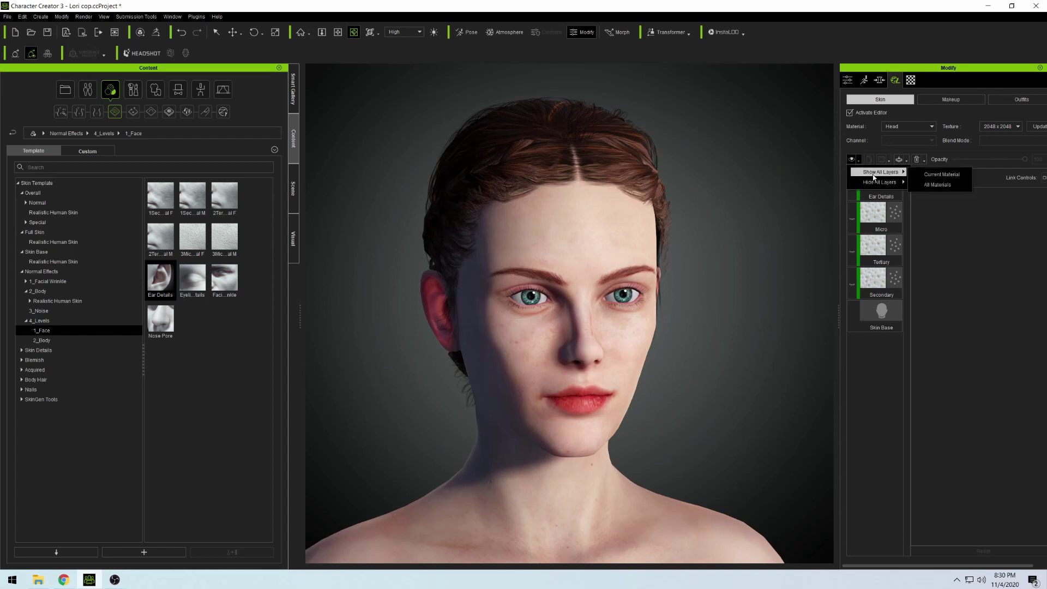
{"action": "left_click", "coordinate": [938, 184]}
Examine the combined skin layers on the face from the front and three-quarter angles, near and far.
{"action": "scroll", "coordinate": [582, 319], "scroll_direction": "up", "scroll_amount": 4}
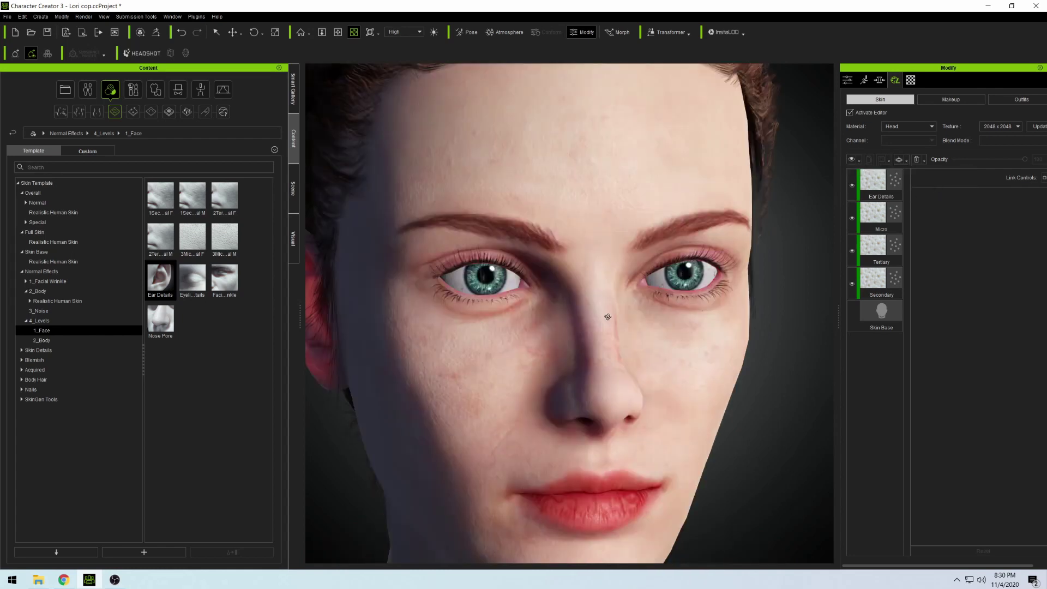
{"action": "left_click_drag", "start_coordinate": [608, 317], "coordinate": [694, 293]}
{"action": "scroll", "coordinate": [618, 304], "scroll_direction": "up", "scroll_amount": 3}
{"action": "scroll", "coordinate": [574, 278], "scroll_direction": "down", "scroll_amount": 3}
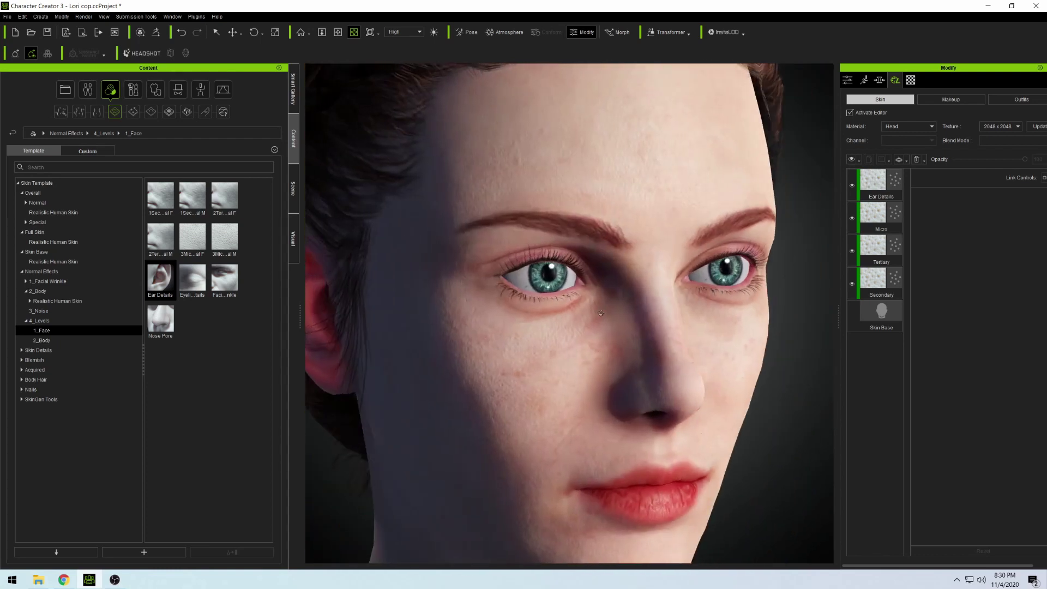
{"action": "scroll", "coordinate": [601, 314], "scroll_direction": "down", "scroll_amount": 3}
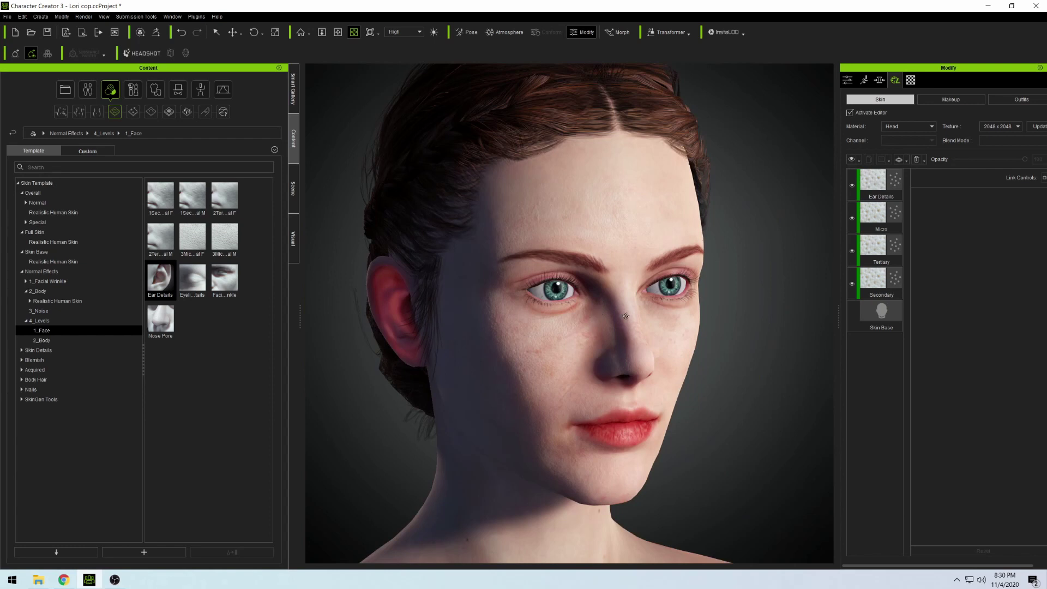
{"action": "left_click_drag", "start_coordinate": [626, 316], "coordinate": [607, 303]}
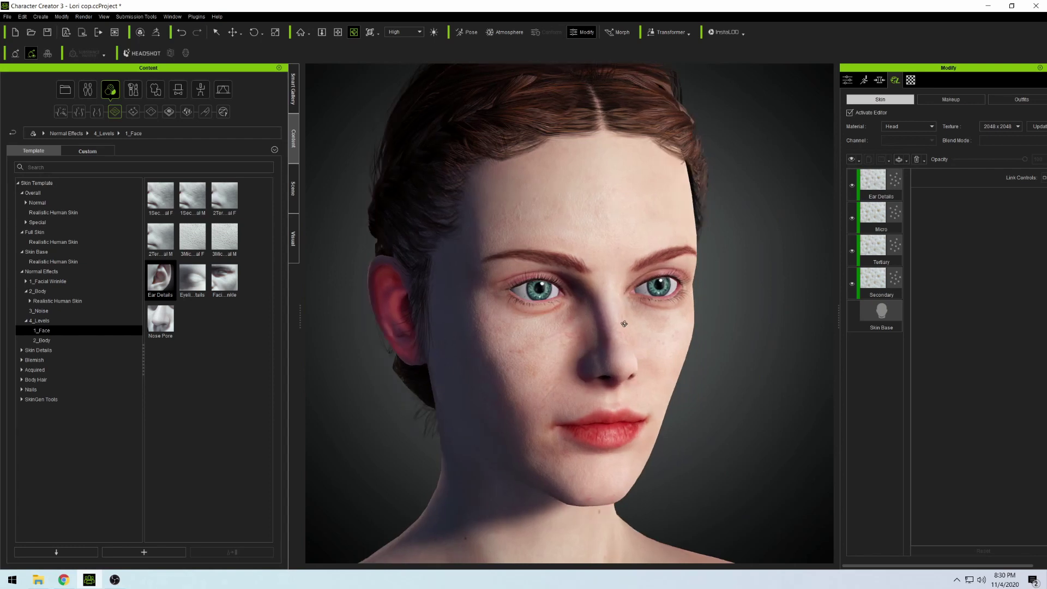
{"action": "scroll", "coordinate": [641, 318], "scroll_direction": "up", "scroll_amount": 2}
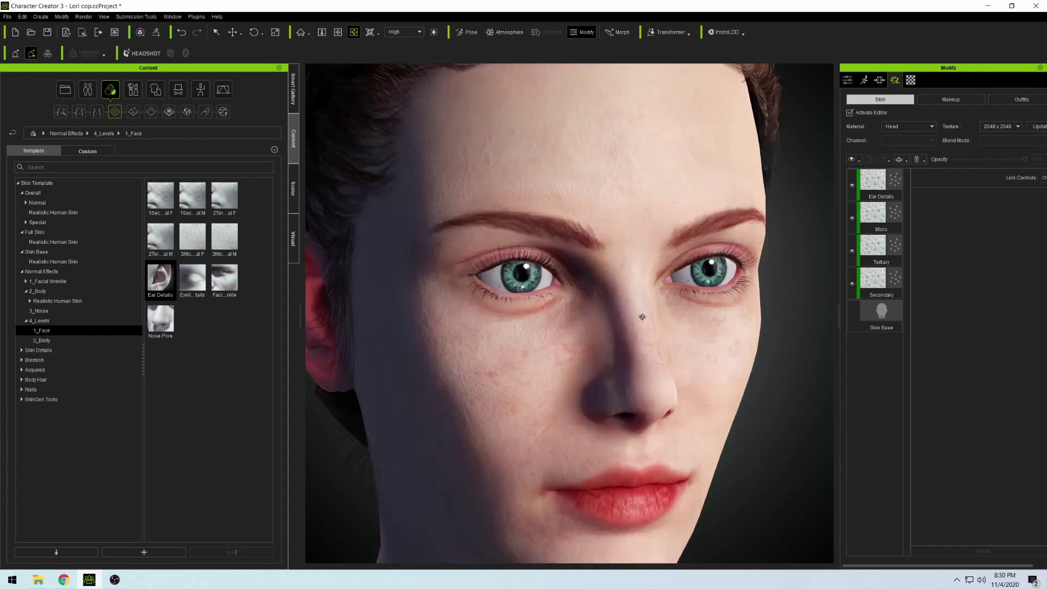
{"action": "mouse_move", "coordinate": [658, 317]}
{"action": "left_mouse_down"}
{"action": "mouse_move", "coordinate": [599, 313]}
{"action": "mouse_move", "coordinate": [671, 315]}
{"action": "left_mouse_up"}
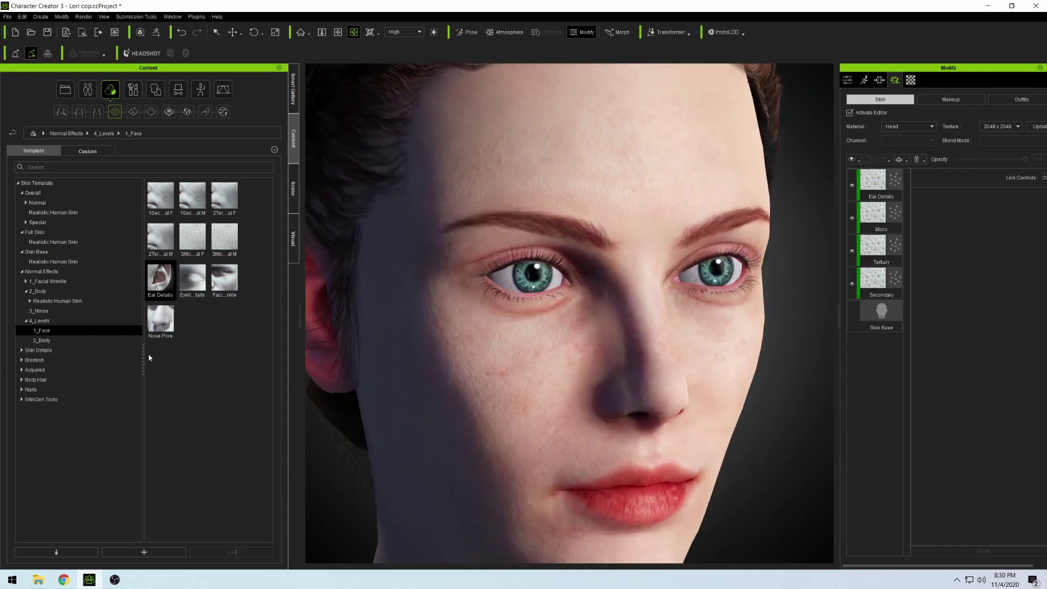
View the body normal effects in the 2_Body folder of 4_Levels.
{"action": "left_click", "coordinate": [55, 341]}
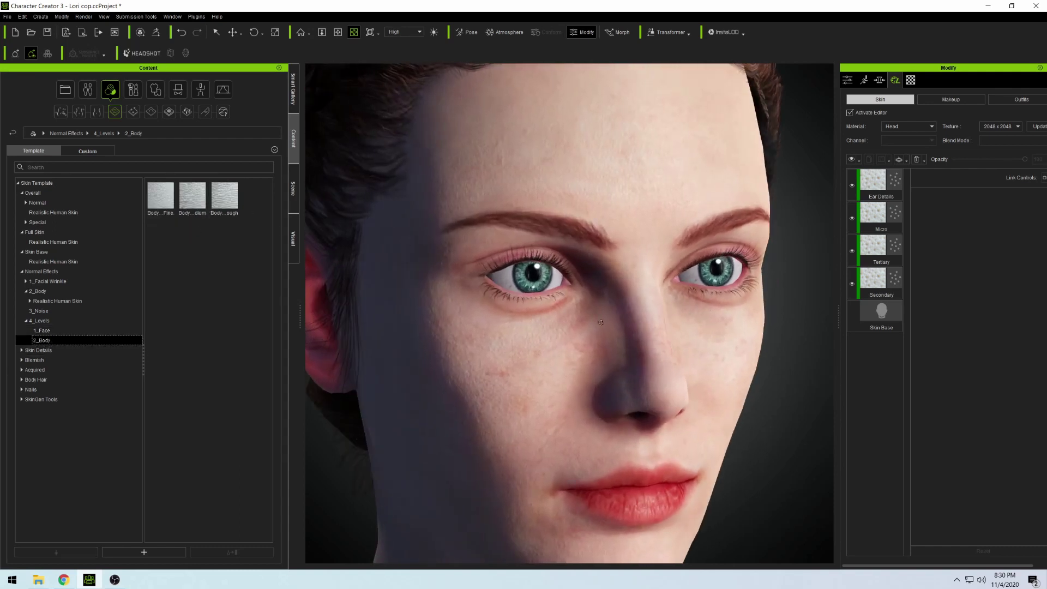
{"action": "scroll", "coordinate": [600, 323], "scroll_direction": "down", "scroll_amount": 4}
{"action": "scroll", "coordinate": [607, 338], "scroll_direction": "up", "scroll_amount": 2}
{"action": "scroll", "coordinate": [612, 357], "scroll_direction": "down", "scroll_amount": 2}
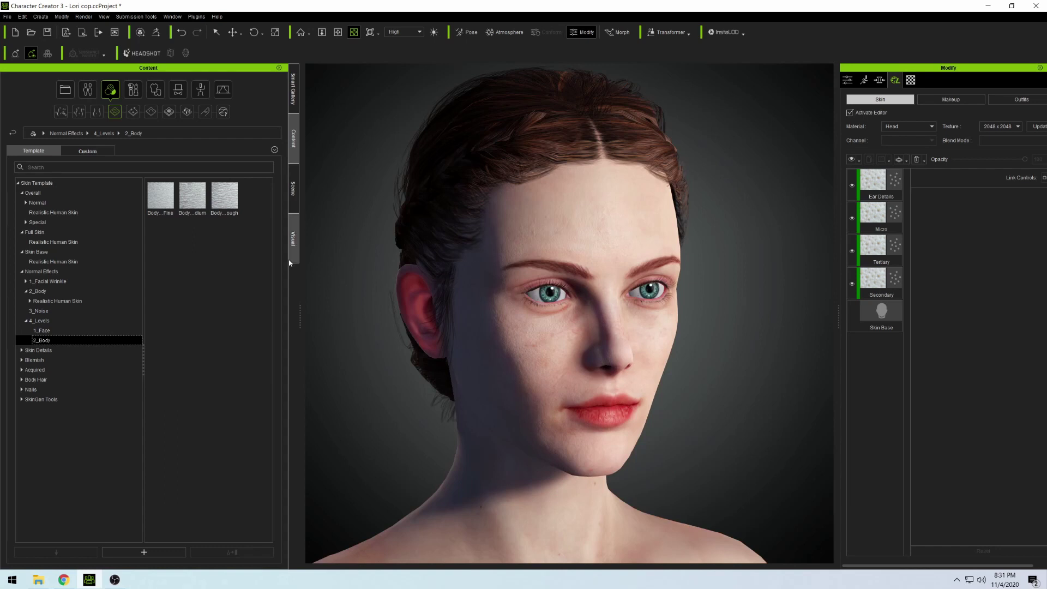
Try the Lip Decal F effect from the 1_Skin Decal folder of Skin Details on the lips.
{"action": "left_click", "coordinate": [22, 351]}
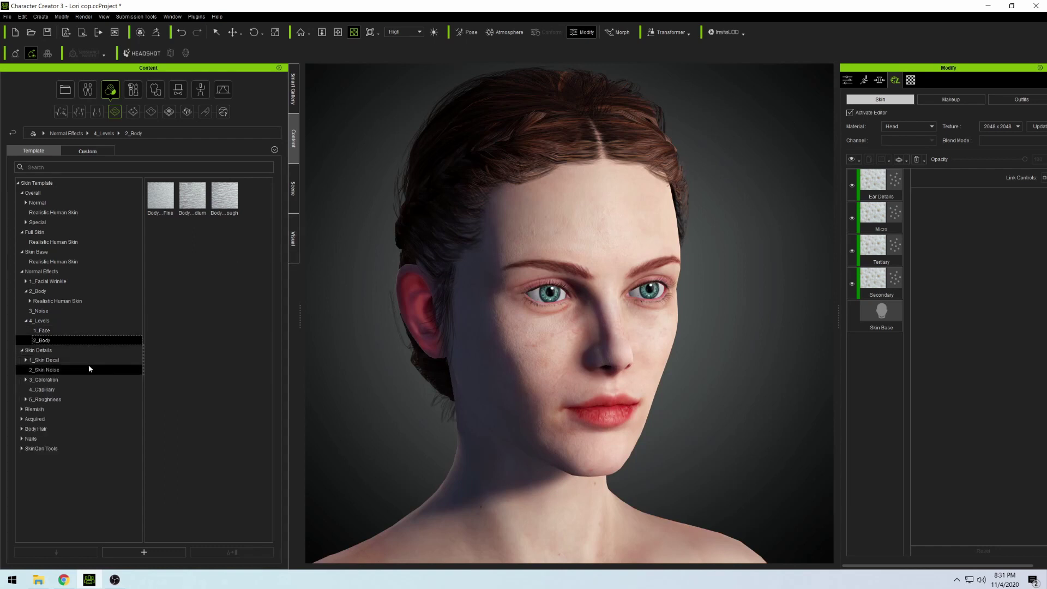
{"action": "left_click", "coordinate": [54, 360]}
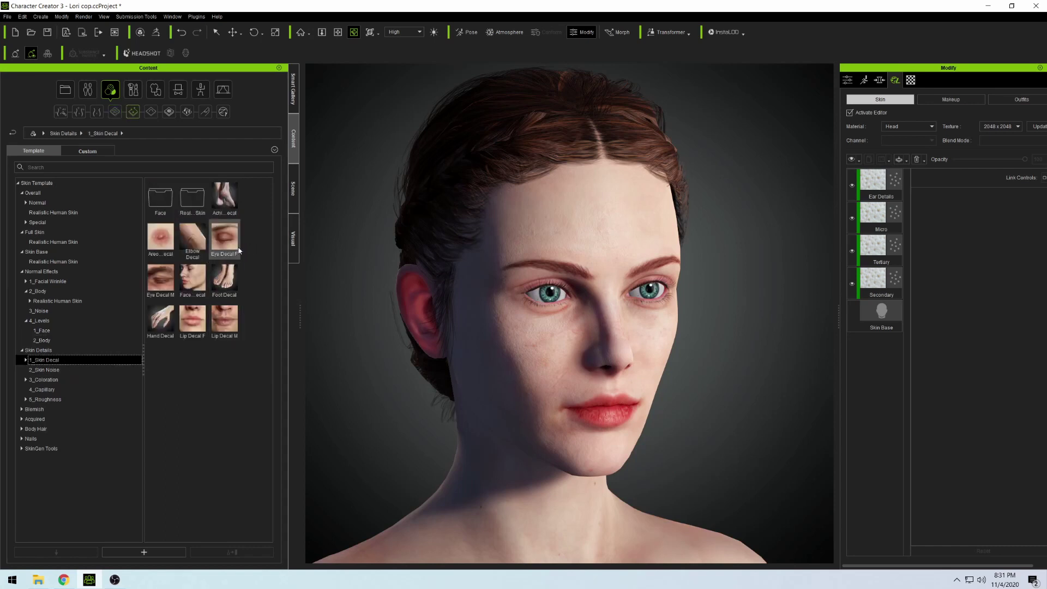
{"action": "double_click", "coordinate": [193, 323]}
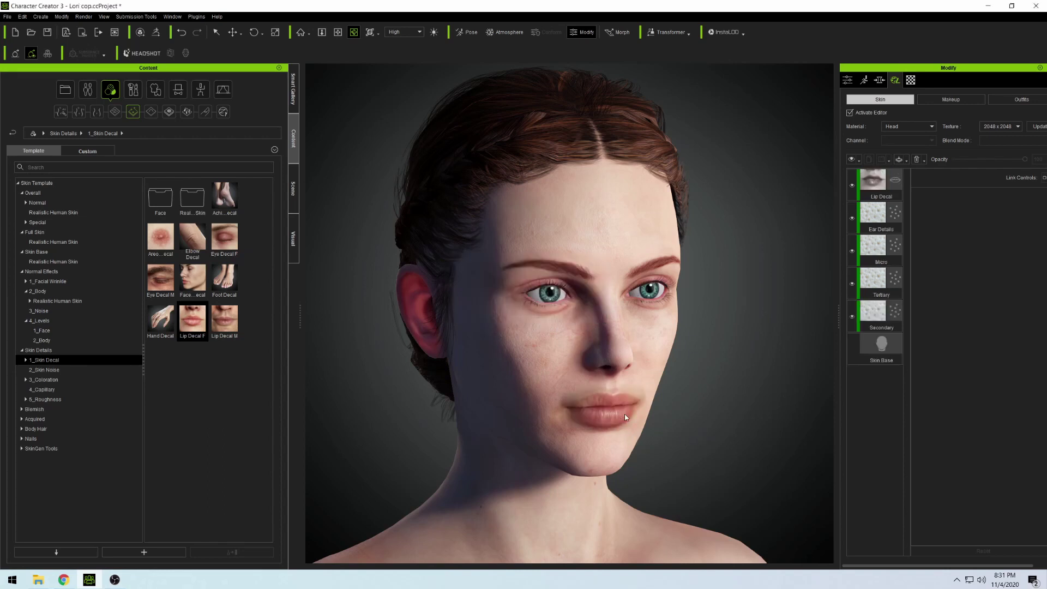
{"action": "scroll", "coordinate": [632, 416], "scroll_direction": "up", "scroll_amount": 2}
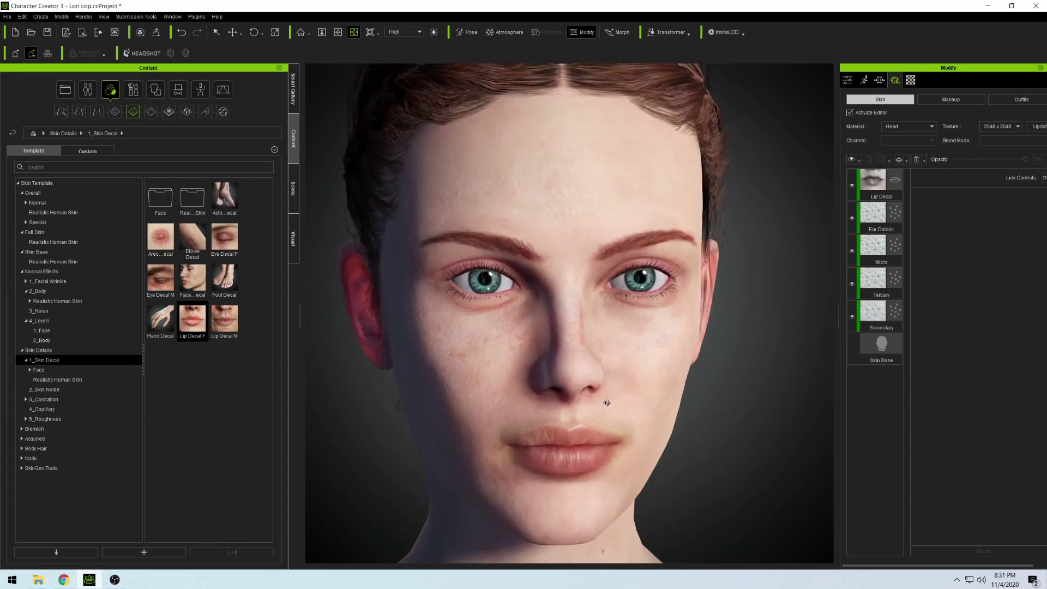
Lower the Lip Decal layer's opacity to 0 and delete that layer.
{"action": "left_click", "coordinate": [904, 179]}
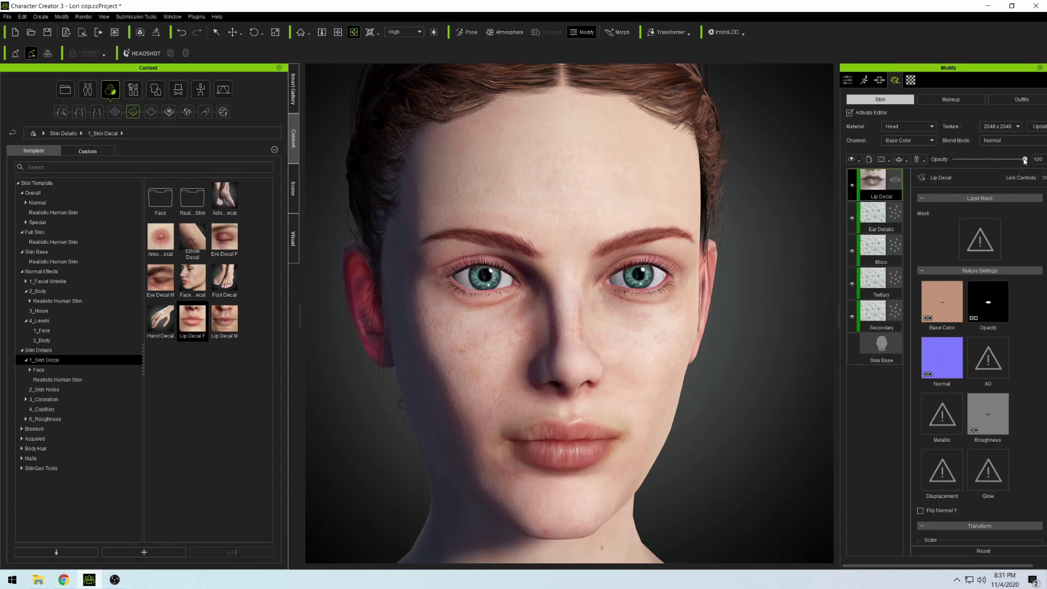
{"action": "left_click_drag", "start_coordinate": [1025, 160], "coordinate": [956, 160]}
{"action": "right_click", "coordinate": [868, 188]}
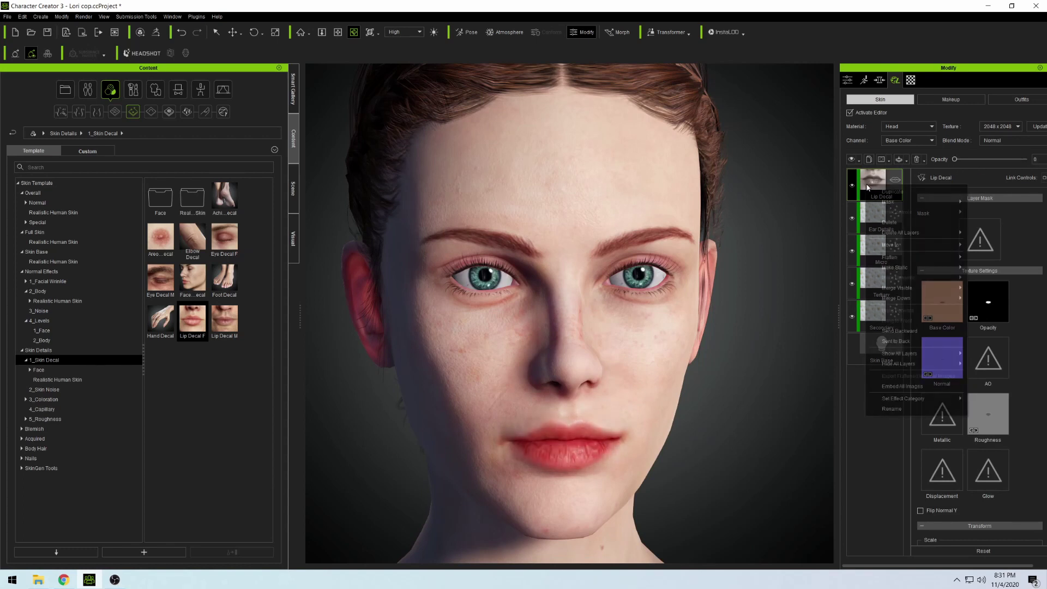
{"action": "left_click", "coordinate": [917, 222]}
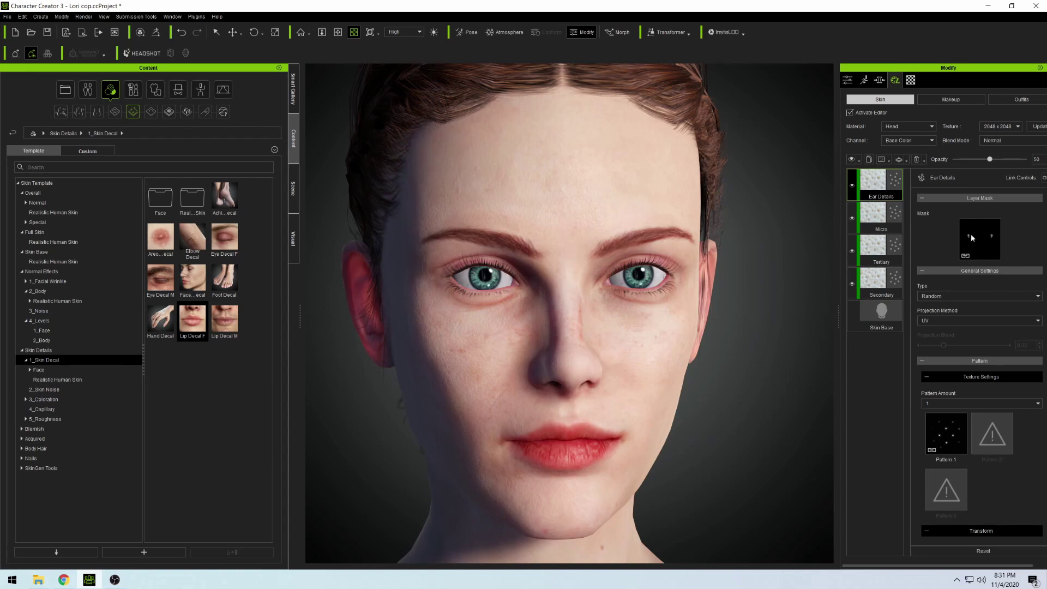
Examine the Ear Details layer's settings, from the pattern and random options to color, material and mask.
{"action": "scroll", "coordinate": [985, 291], "scroll_direction": "down", "scroll_amount": 2}
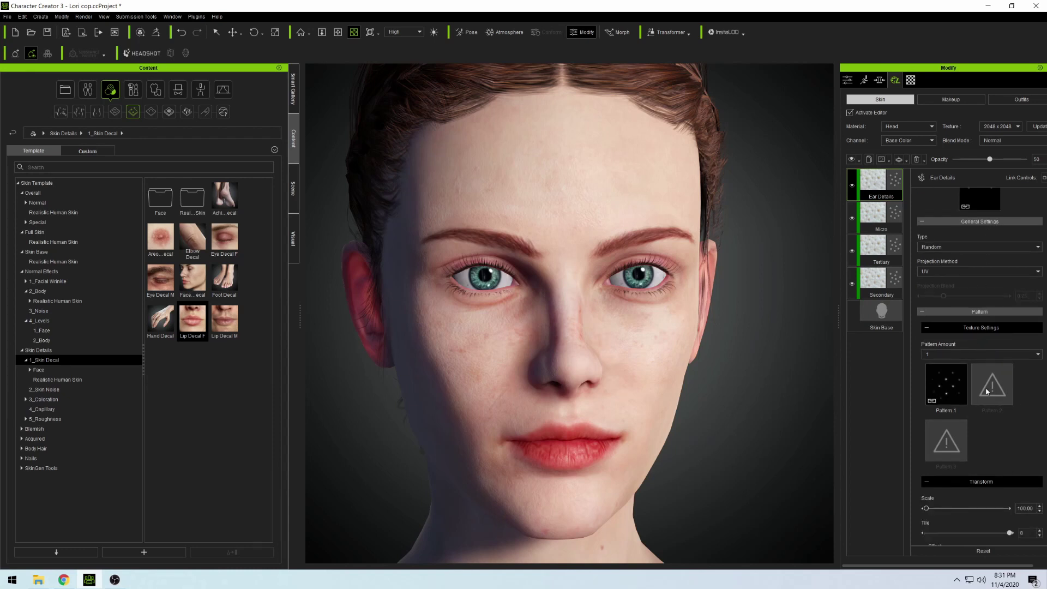
{"action": "scroll", "coordinate": [998, 394], "scroll_direction": "down", "scroll_amount": 4}
{"action": "scroll", "coordinate": [963, 414], "scroll_direction": "down", "scroll_amount": 8}
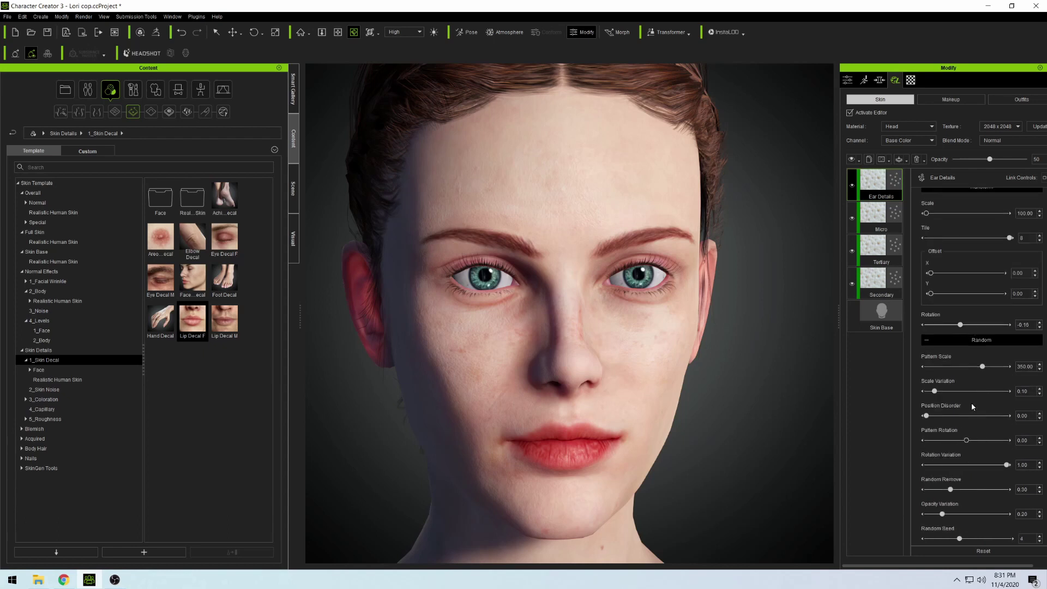
{"action": "scroll", "coordinate": [994, 394], "scroll_direction": "down", "scroll_amount": 1}
{"action": "scroll", "coordinate": [983, 349], "scroll_direction": "down", "scroll_amount": 10}
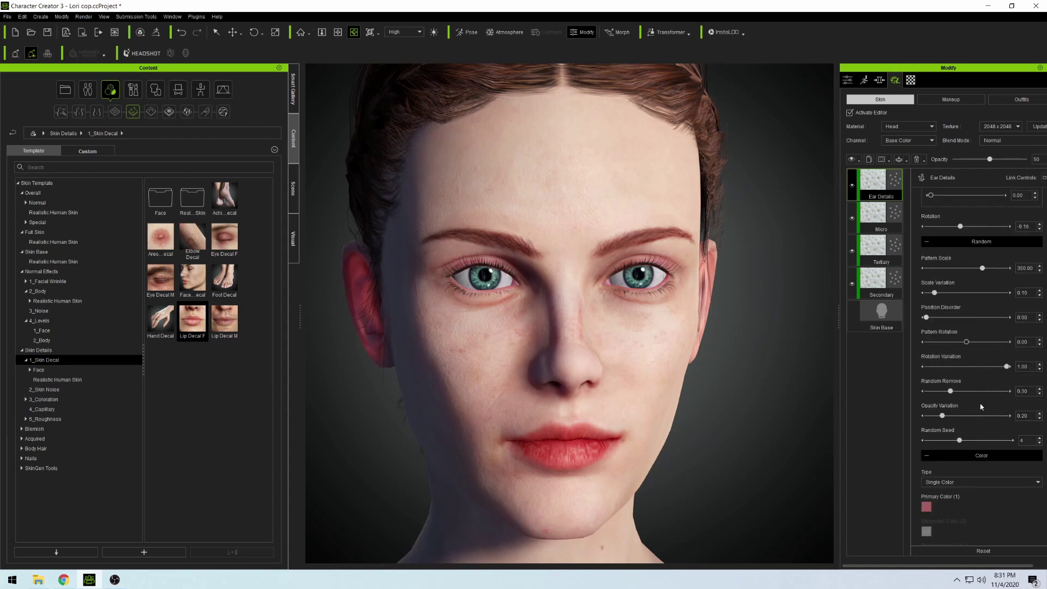
{"action": "scroll", "coordinate": [978, 444], "scroll_direction": "down", "scroll_amount": 7}
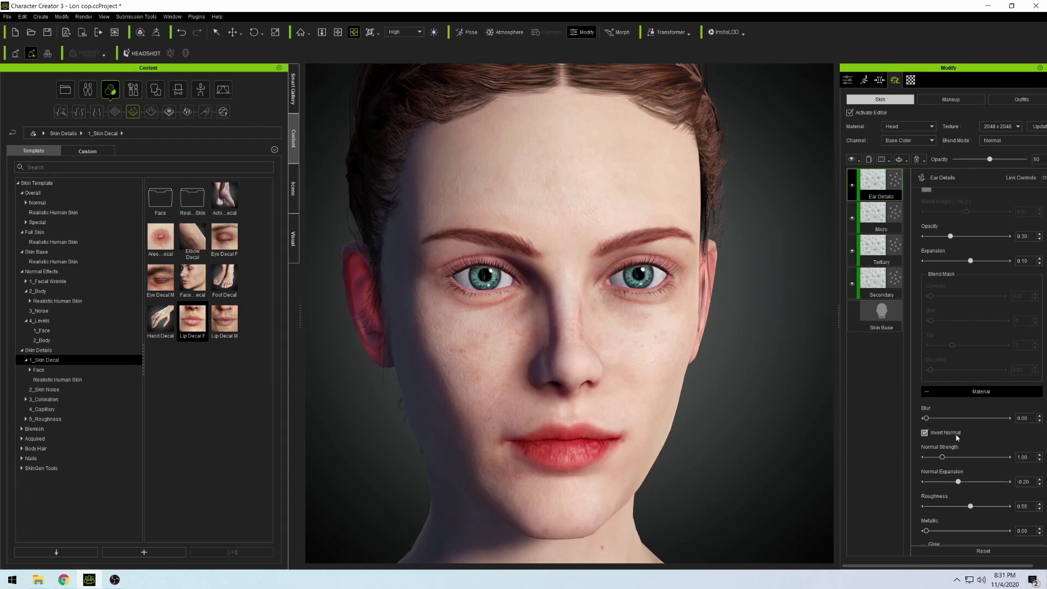
{"action": "scroll", "coordinate": [953, 458], "scroll_direction": "down", "scroll_amount": 1}
{"action": "scroll", "coordinate": [965, 438], "scroll_direction": "down", "scroll_amount": 6}
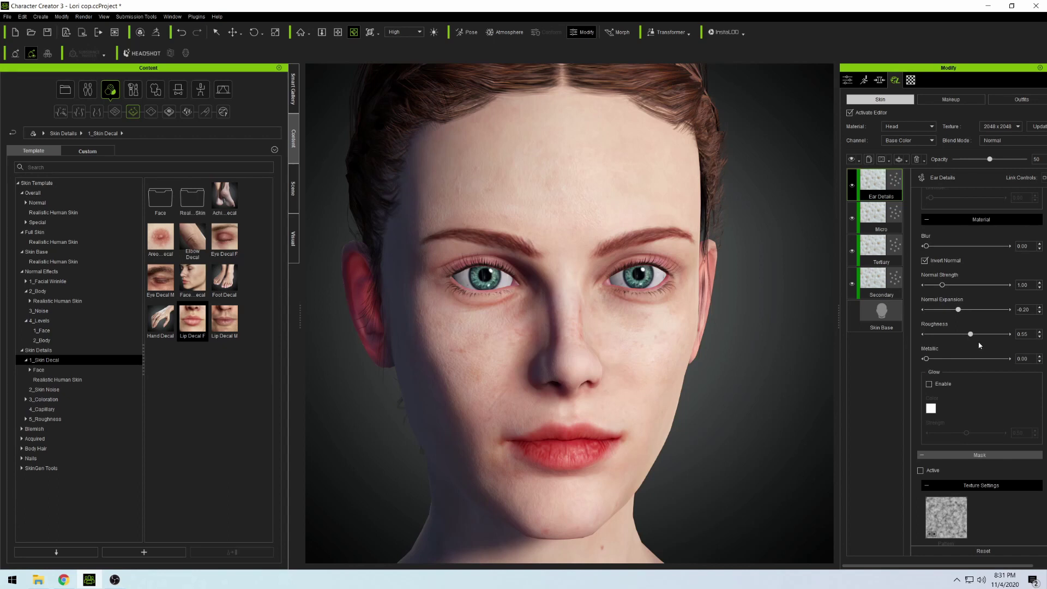
{"action": "scroll", "coordinate": [992, 356], "scroll_direction": "down", "scroll_amount": 1}
{"action": "scroll", "coordinate": [569, 314], "scroll_direction": "down", "scroll_amount": 1}
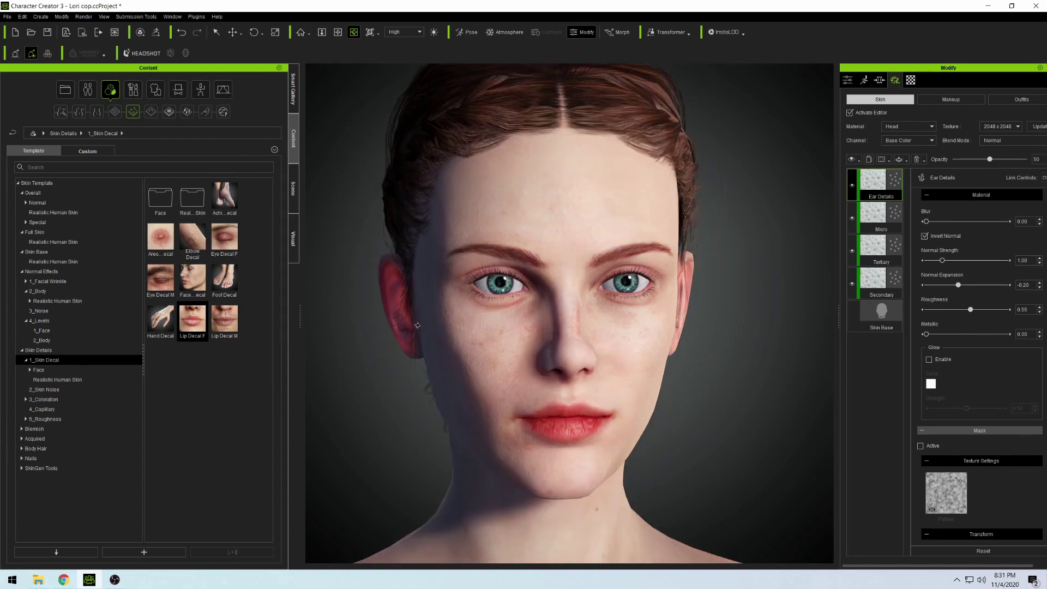
Add the Capillary Cheek Less effect from the 4_Capillary folder of Skin Details and inspect the cheek up close.
{"action": "scroll", "coordinate": [569, 314], "scroll_direction": "up", "scroll_amount": 2}
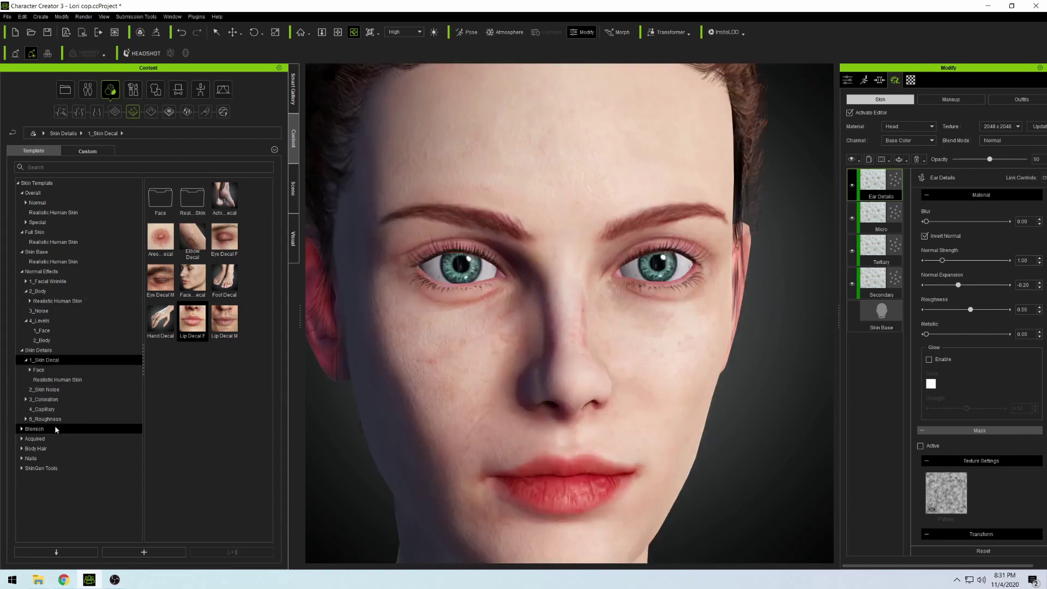
{"action": "left_click", "coordinate": [57, 389]}
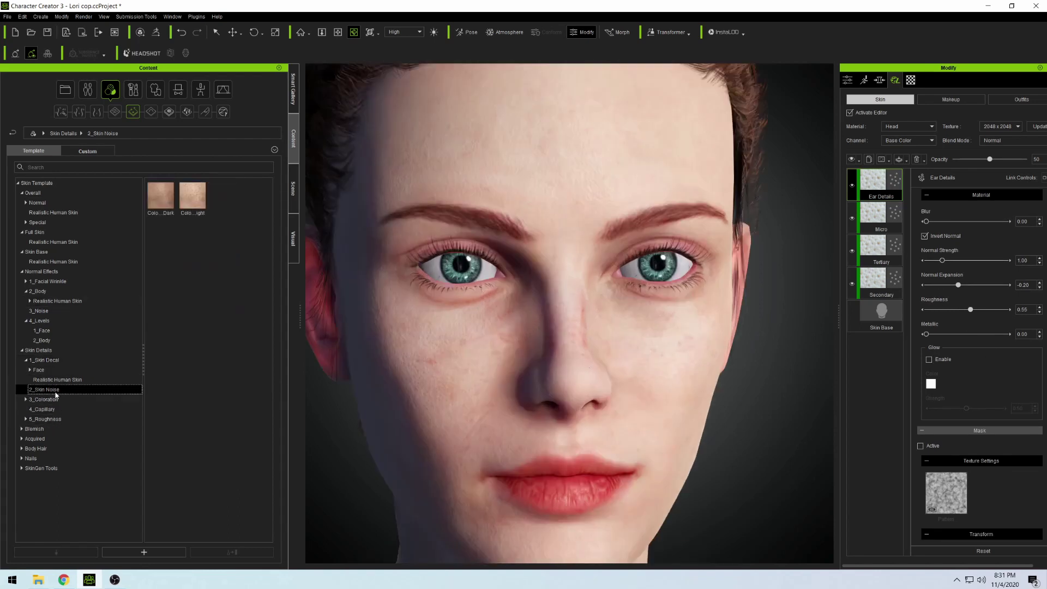
{"action": "left_click", "coordinate": [58, 411]}
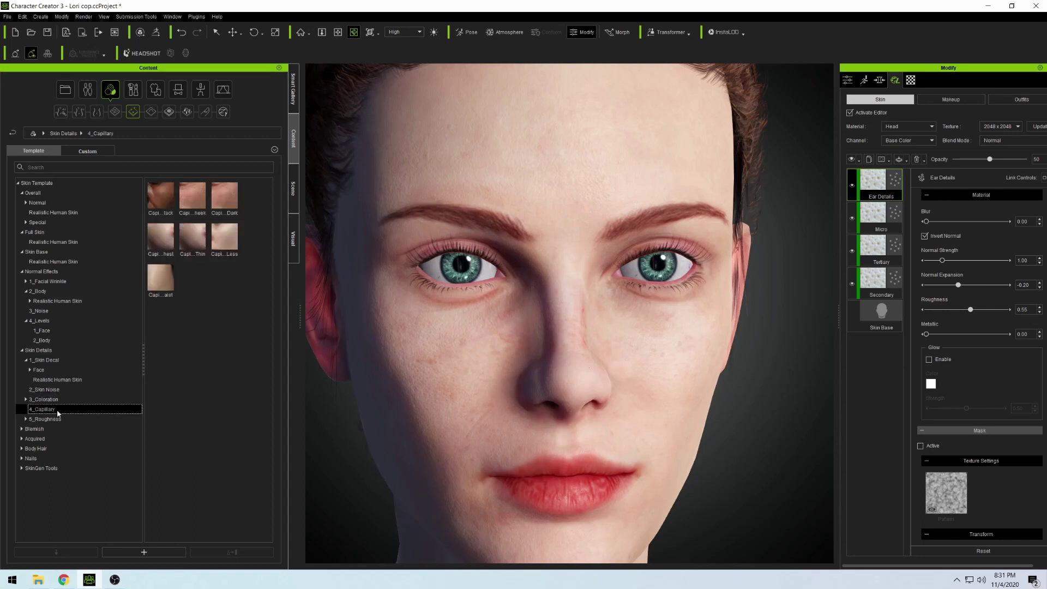
{"action": "double_click", "coordinate": [232, 245]}
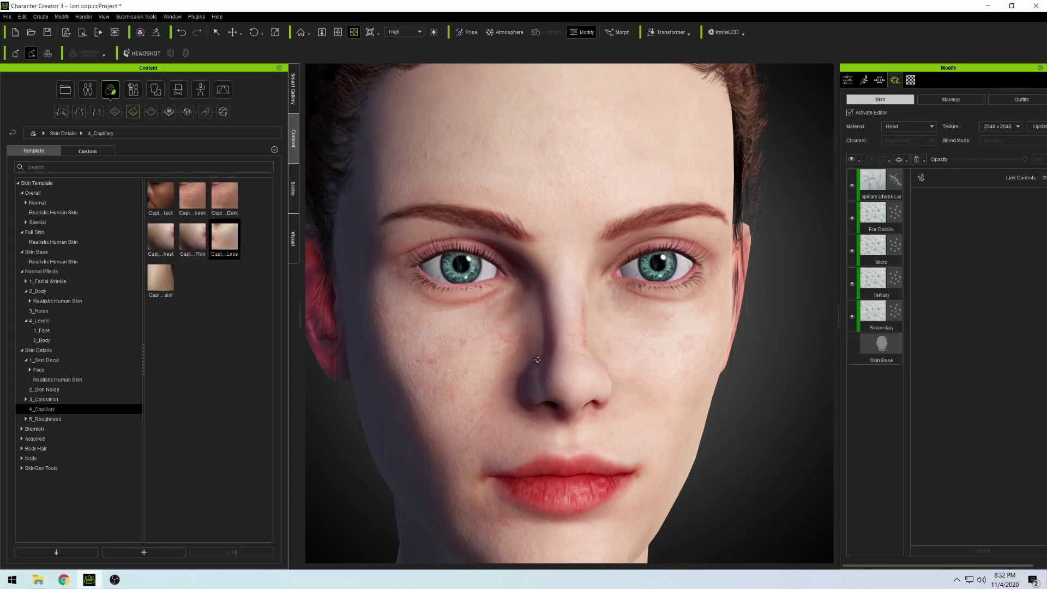
{"action": "left_click_drag", "start_coordinate": [622, 334], "coordinate": [533, 329]}
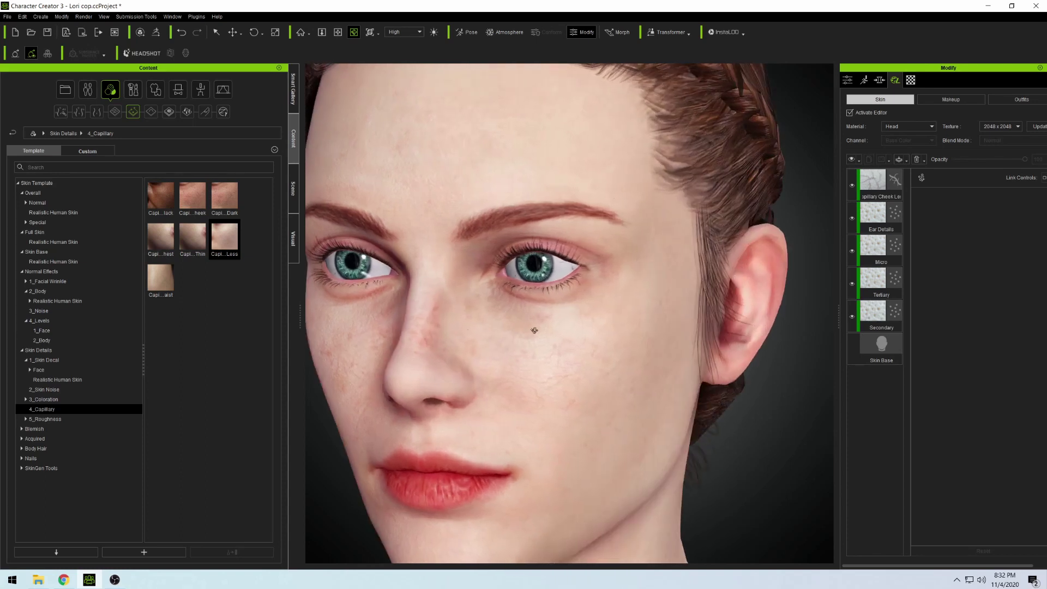
{"action": "scroll", "coordinate": [547, 363], "scroll_direction": "up", "scroll_amount": 3}
{"action": "left_click_drag", "start_coordinate": [541, 414], "coordinate": [584, 409]}
{"action": "scroll", "coordinate": [584, 409], "scroll_direction": "up", "scroll_amount": 3}
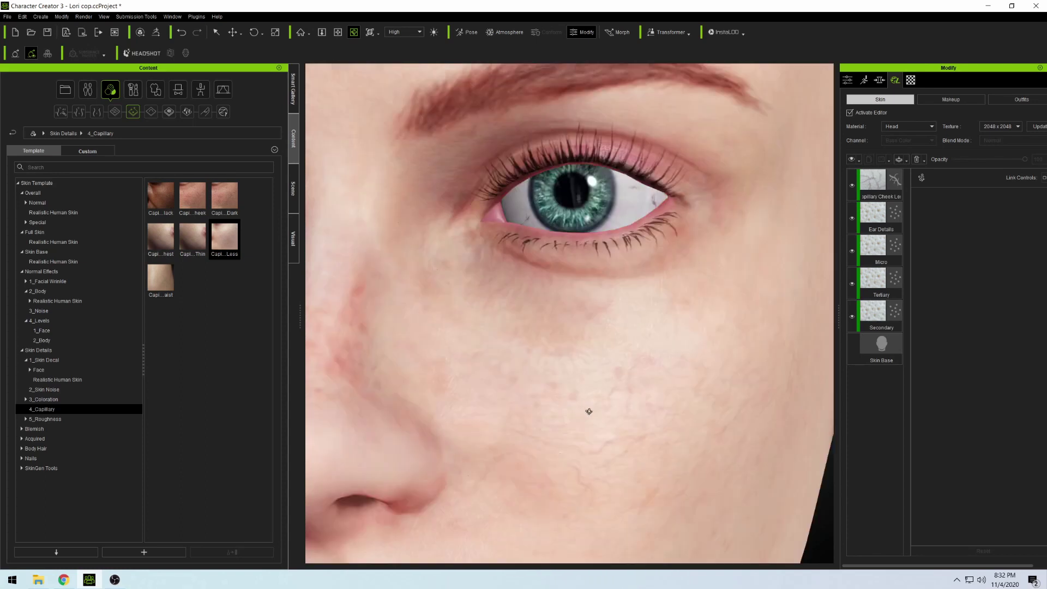
Raise the Capillary Cheek Less layer's opacity to 100 and inspect the cheeks from both sides.
{"action": "scroll", "coordinate": [590, 412], "scroll_direction": "down", "scroll_amount": 5}
{"action": "left_click", "coordinate": [852, 185]}
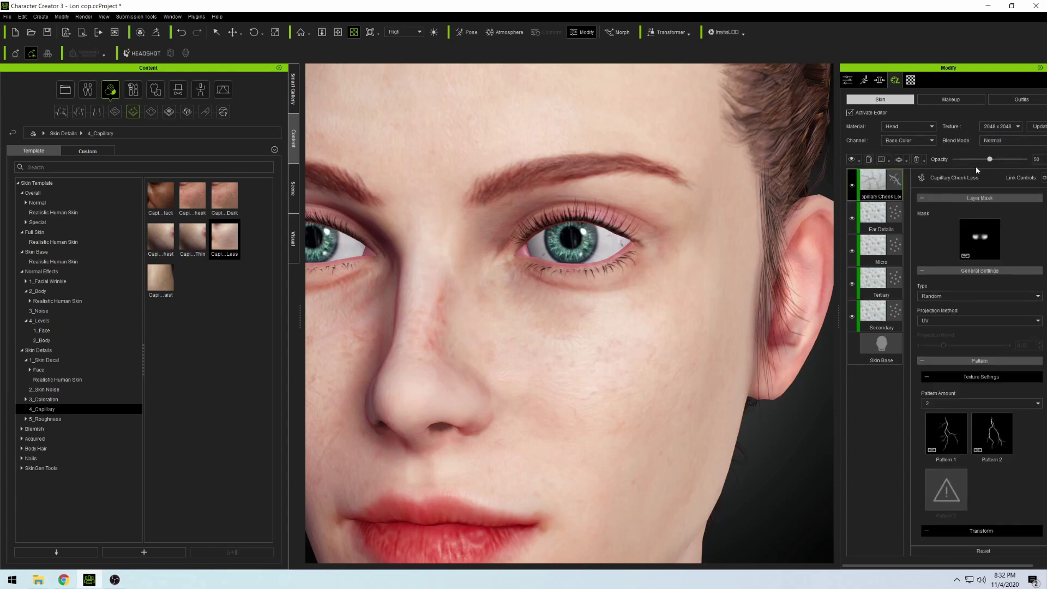
{"action": "left_click_drag", "start_coordinate": [990, 159], "coordinate": [1025, 159]}
{"action": "scroll", "coordinate": [654, 265], "scroll_direction": "down", "scroll_amount": 4}
{"action": "scroll", "coordinate": [608, 265], "scroll_direction": "up", "scroll_amount": 2}
{"action": "right_click_drag", "start_coordinate": [608, 266], "coordinate": [678, 265]}
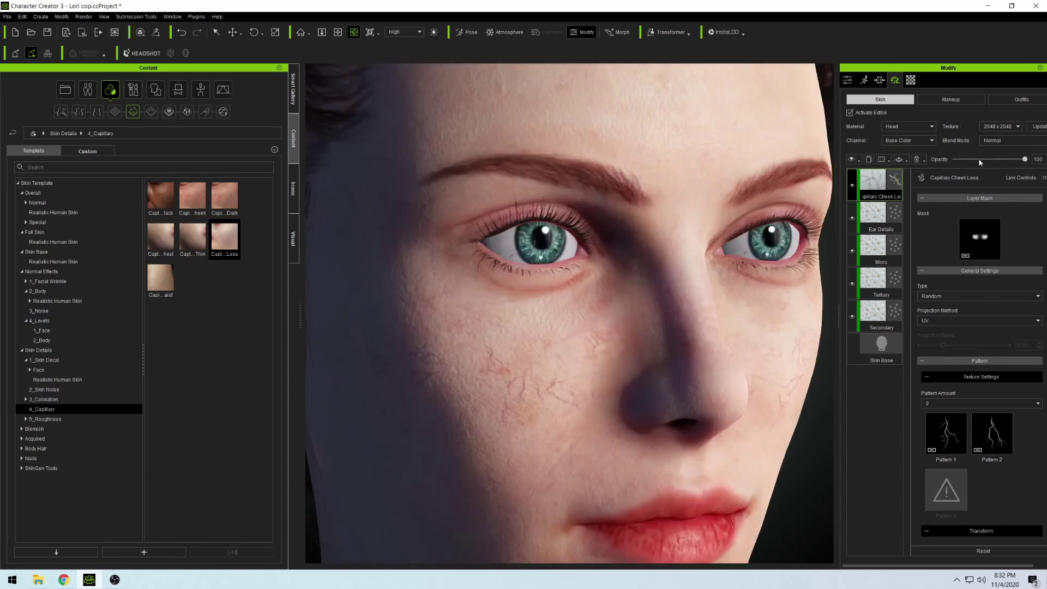
Lower the Capillary Cheek Less layer's opacity to about 38, check the face, and select the Ear Details layer.
{"action": "left_click_drag", "start_coordinate": [1025, 159], "coordinate": [982, 159]}
{"action": "scroll", "coordinate": [716, 265], "scroll_direction": "down", "scroll_amount": 5}
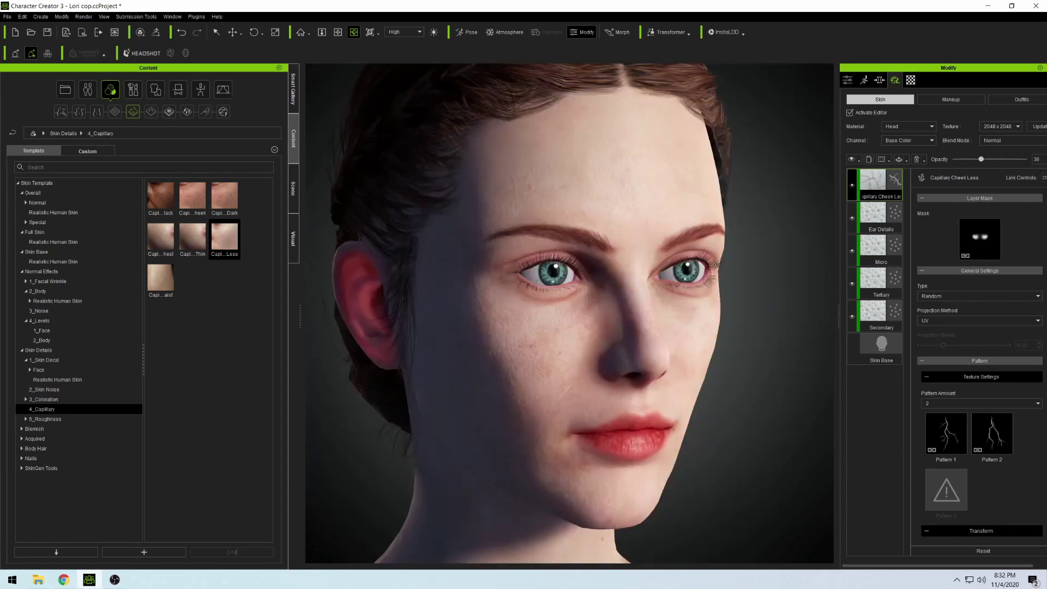
{"action": "mouse_move", "coordinate": [715, 265]}
{"action": "right_mouse_down"}
{"action": "mouse_move", "coordinate": [591, 267]}
{"action": "mouse_move", "coordinate": [709, 266]}
{"action": "right_mouse_up"}
{"action": "left_click", "coordinate": [888, 214]}
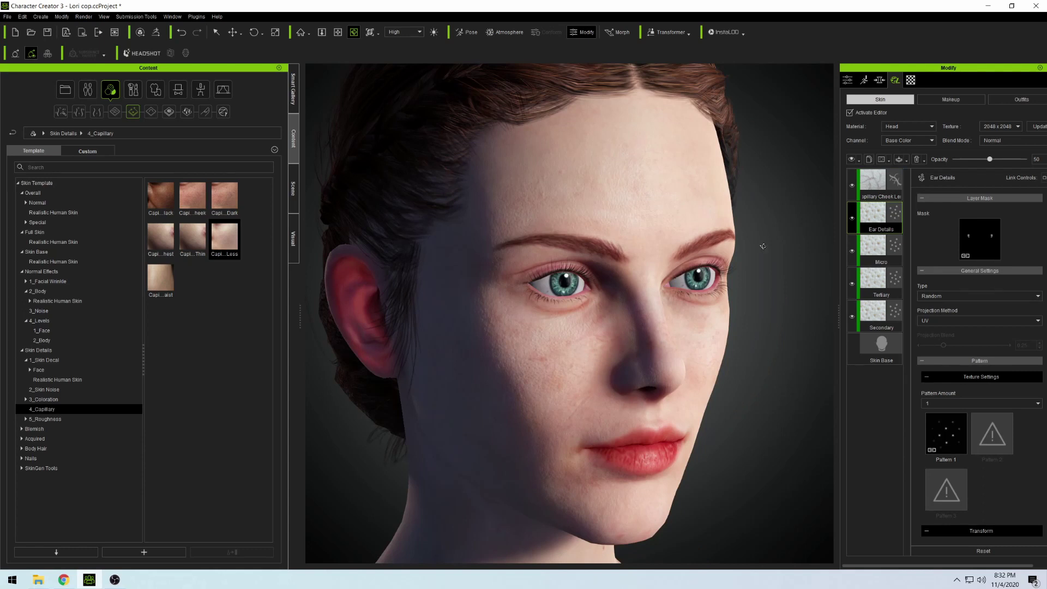
{"action": "left_click_drag", "start_coordinate": [675, 255], "coordinate": [635, 233]}
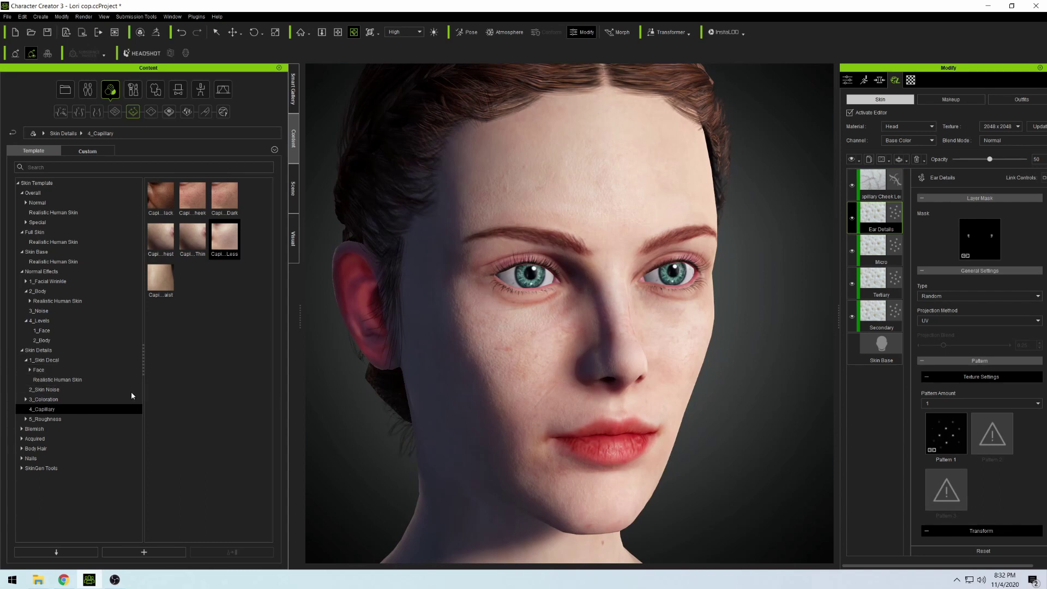
Add the oily forehead effect from the Realistic Human Skin folder of 5_Roughness as a new layer.
{"action": "left_click", "coordinate": [65, 419]}
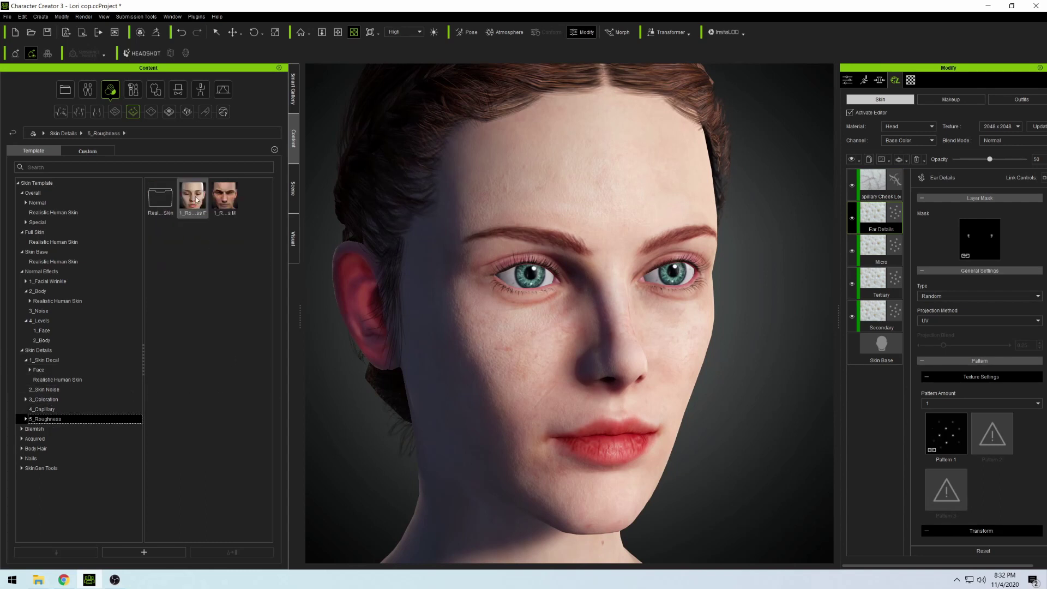
{"action": "double_click", "coordinate": [160, 198]}
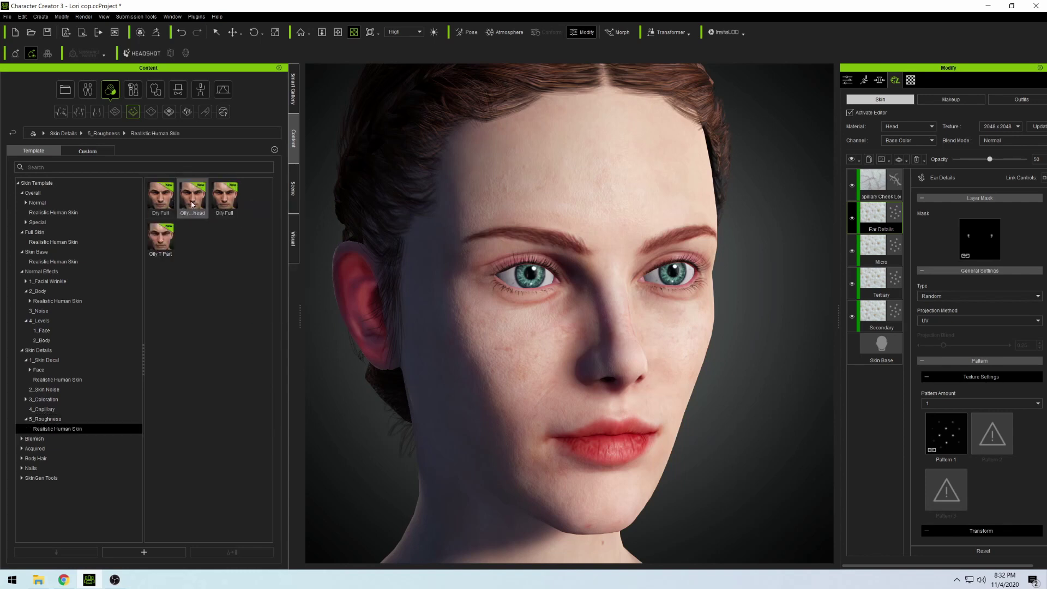
{"action": "mouse_move", "coordinate": [161, 207]}
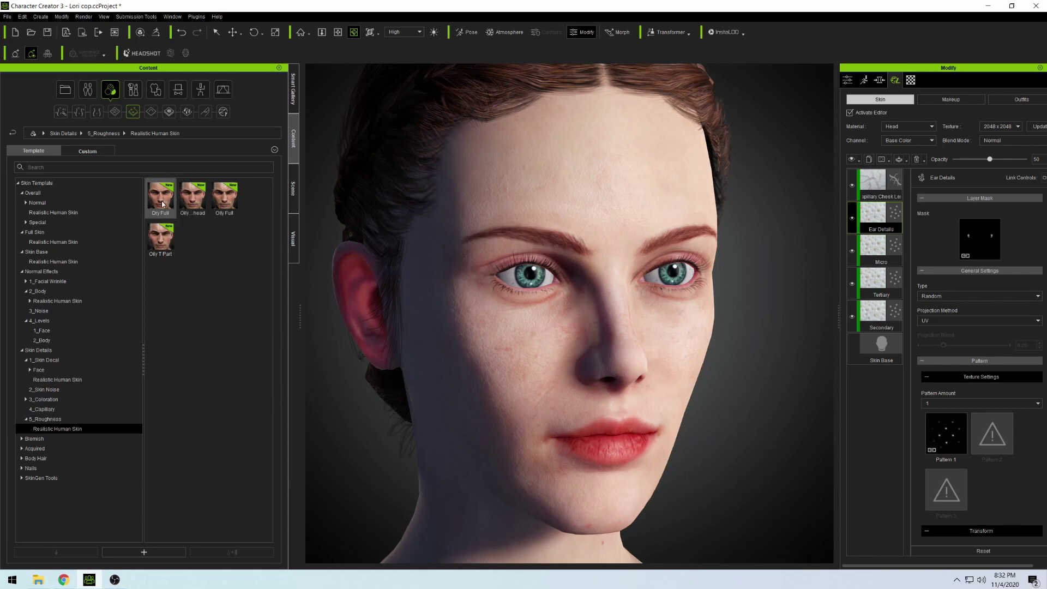
{"action": "double_click", "coordinate": [191, 203]}
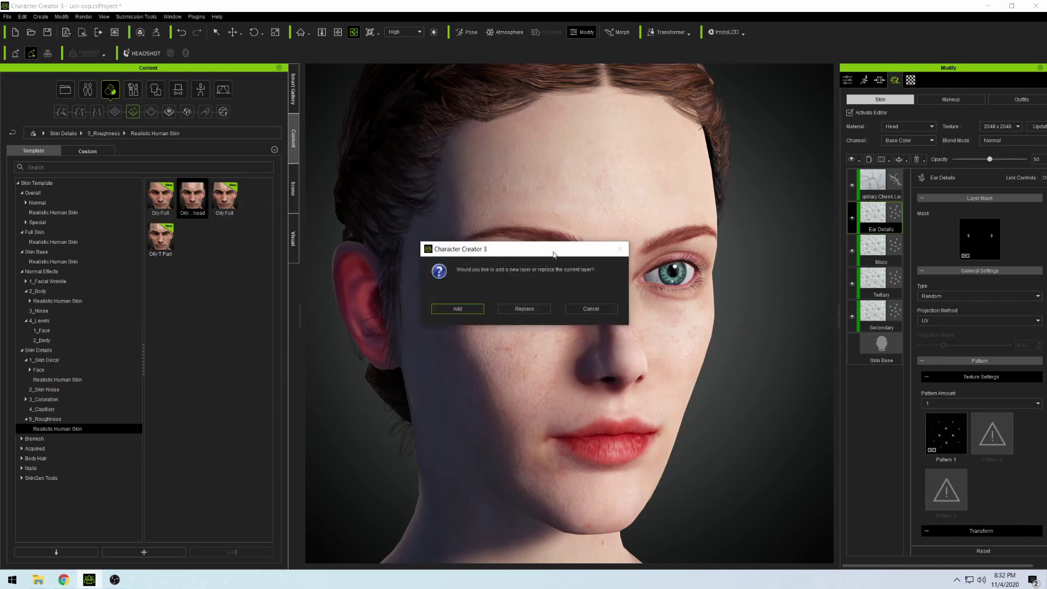
{"action": "left_click", "coordinate": [456, 309]}
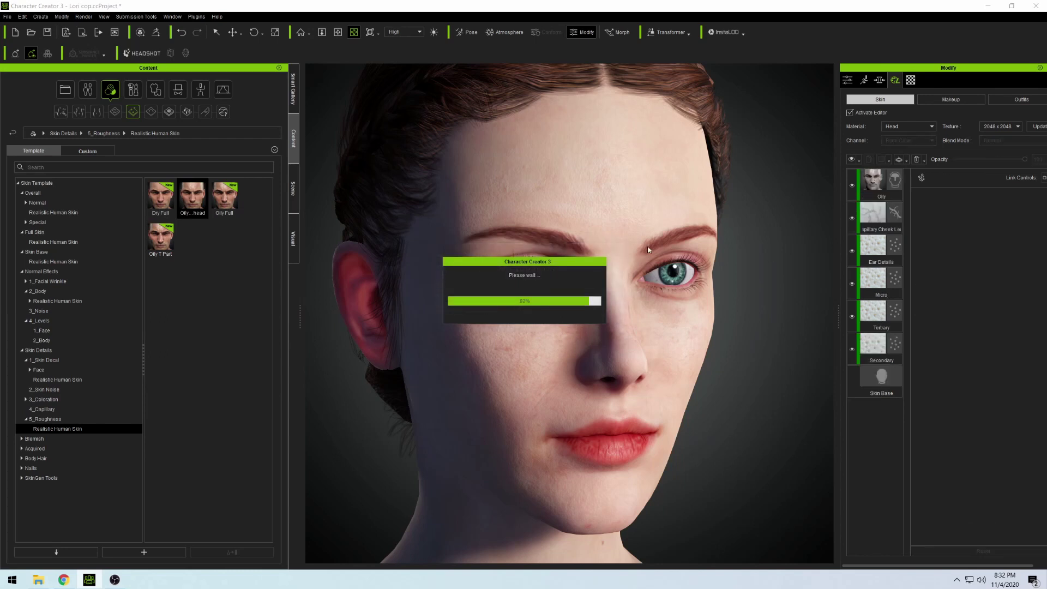
Toggle the Oily layer's visibility to compare the forehead's shine with and without it from different angles.
{"action": "right_click_drag", "start_coordinate": [658, 225], "coordinate": [595, 184]}
{"action": "left_click", "coordinate": [867, 196]}
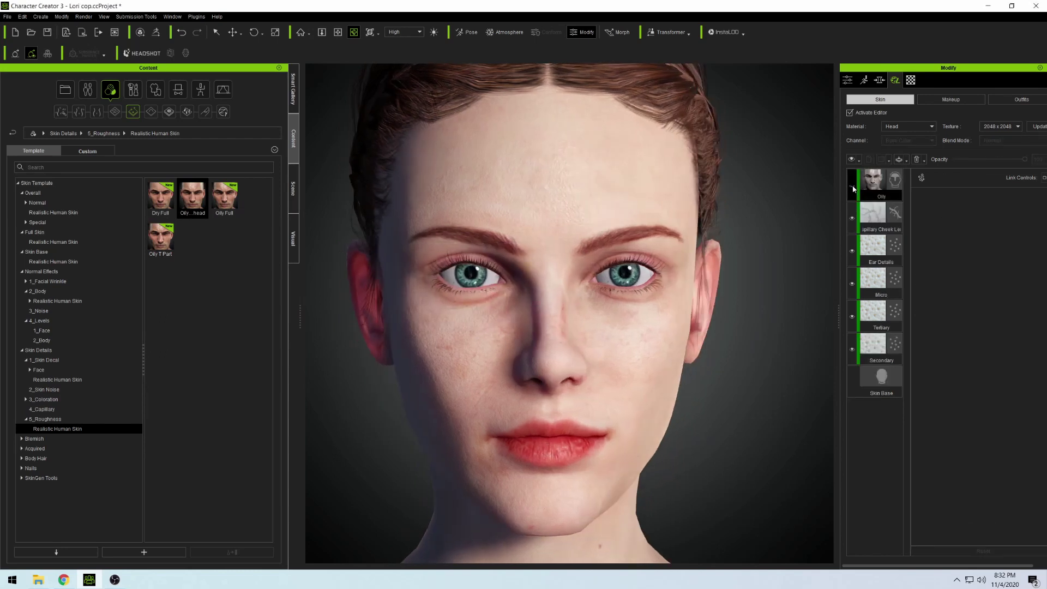
{"action": "left_click", "coordinate": [854, 187]}
{"action": "left_click_drag", "start_coordinate": [556, 223], "coordinate": [635, 227]}
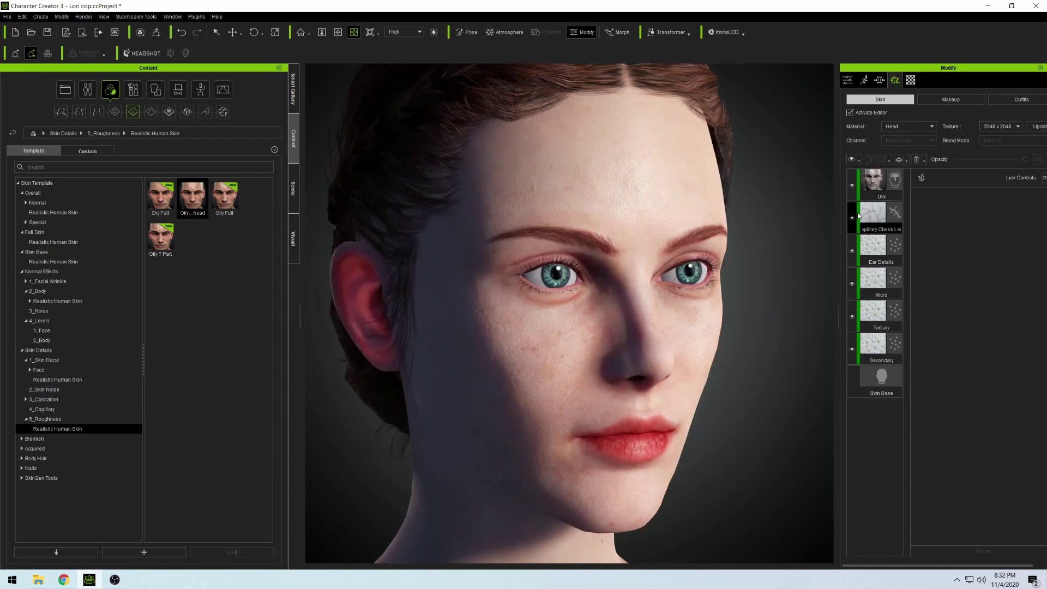
Delete the Oily layer from the head's skin layers.
{"action": "right_click", "coordinate": [867, 179]}
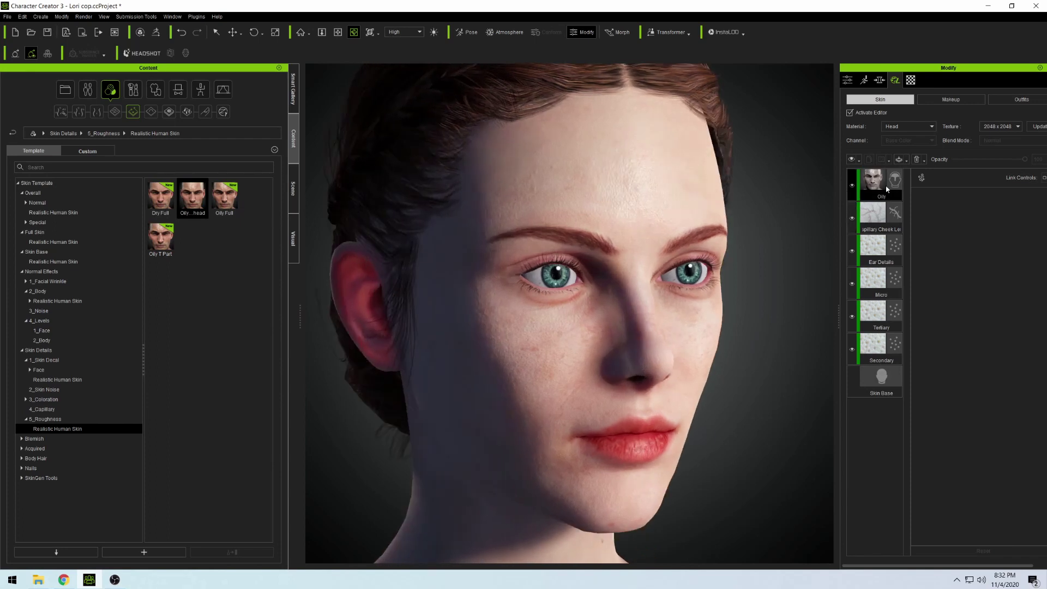
{"action": "left_click", "coordinate": [886, 220]}
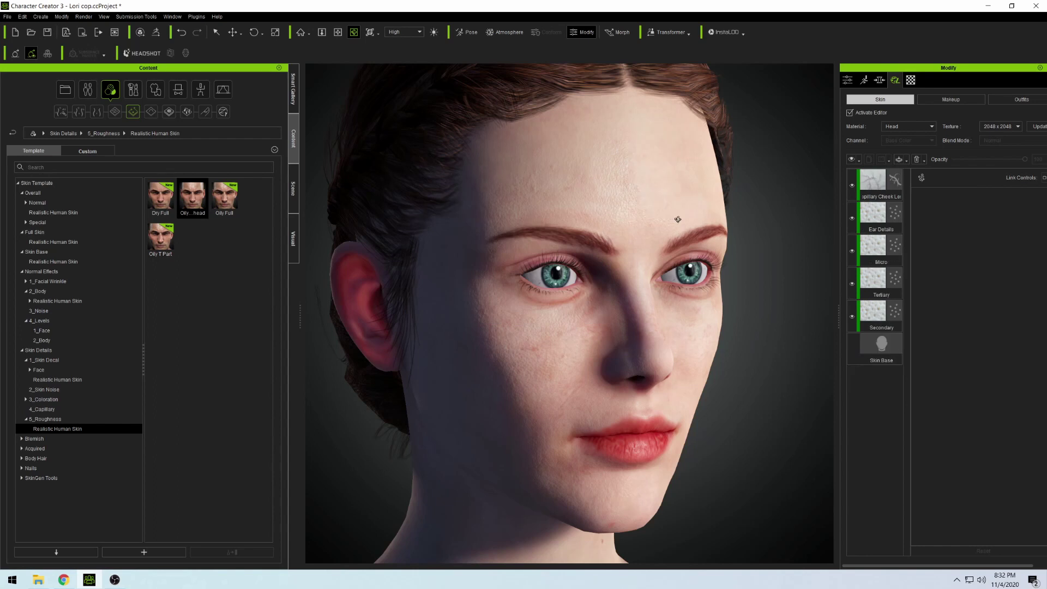
{"action": "right_click_drag", "start_coordinate": [678, 218], "coordinate": [629, 228]}
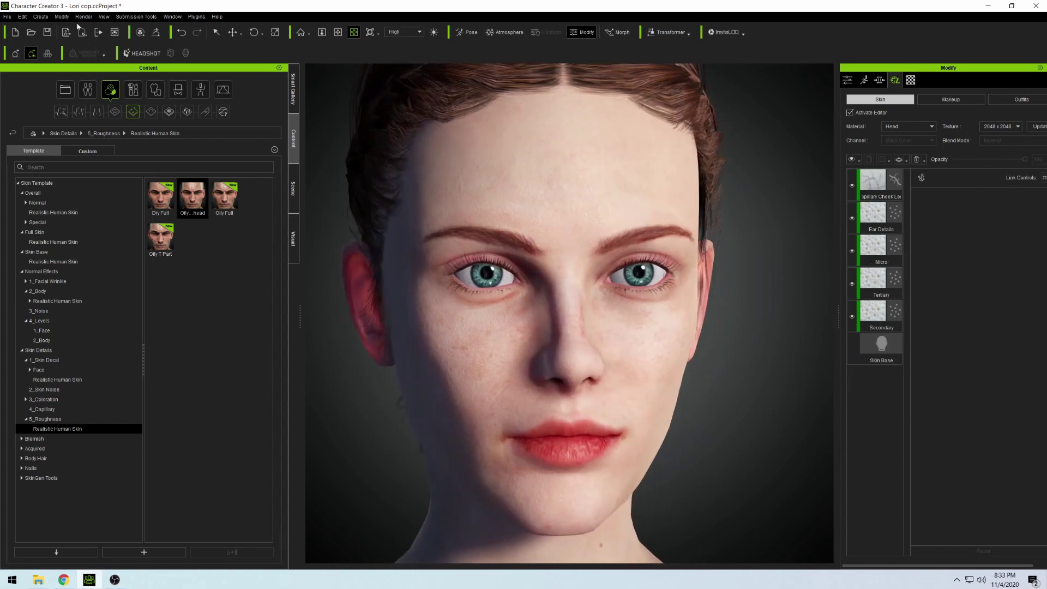
Save the project and inspect the face's skin up close.
{"action": "left_click", "coordinate": [7, 17]}
{"action": "left_click", "coordinate": [33, 64]}
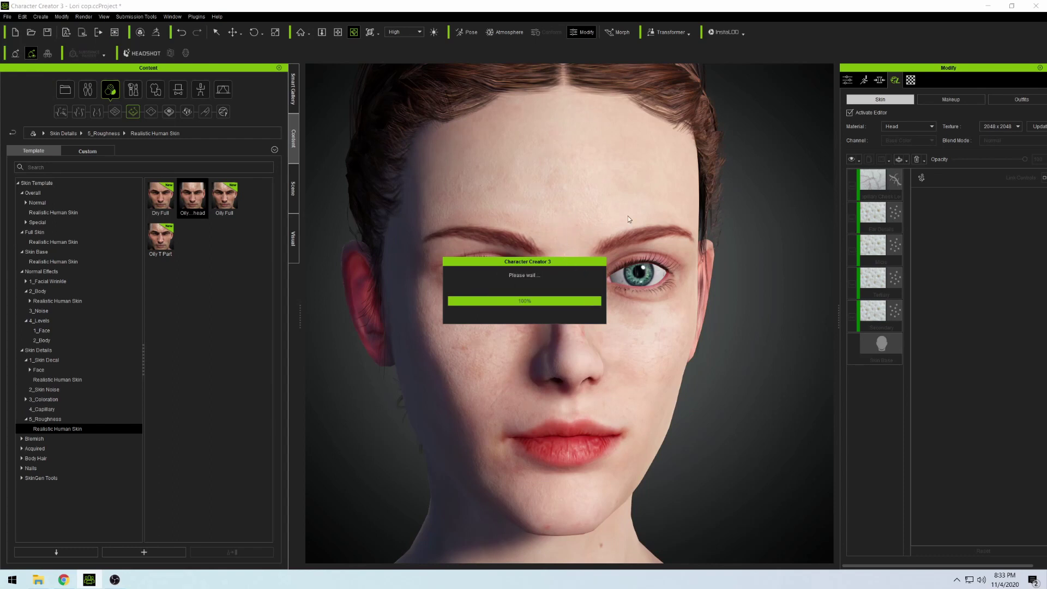
{"action": "left_click_drag", "start_coordinate": [519, 211], "coordinate": [568, 235]}
{"action": "right_click_drag", "start_coordinate": [568, 235], "coordinate": [608, 287]}
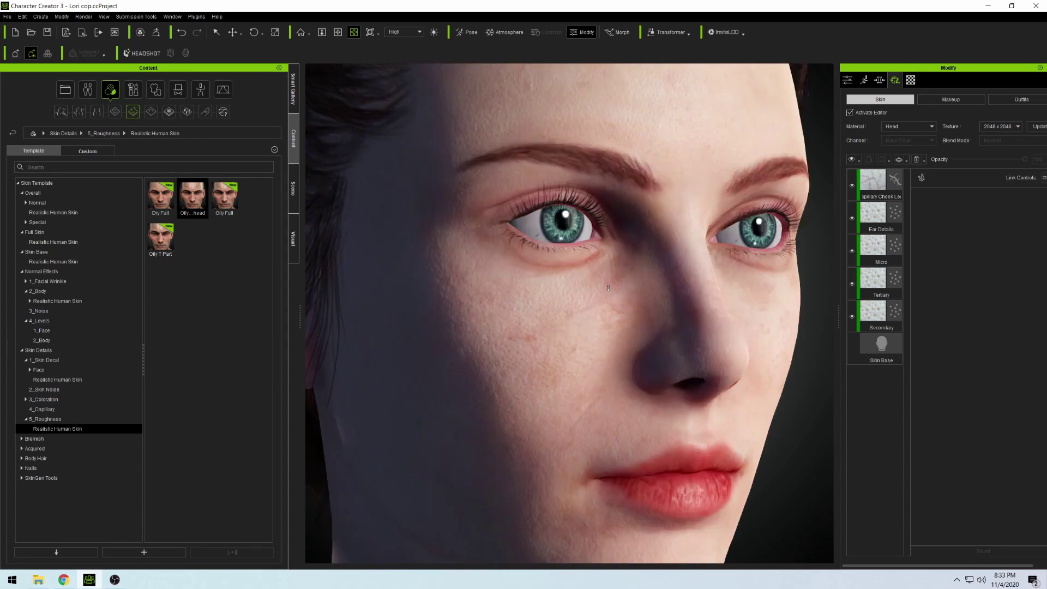
{"action": "scroll", "coordinate": [608, 287], "scroll_direction": "down", "scroll_amount": 3}
{"action": "scroll", "coordinate": [608, 288], "scroll_direction": "up", "scroll_amount": 2}
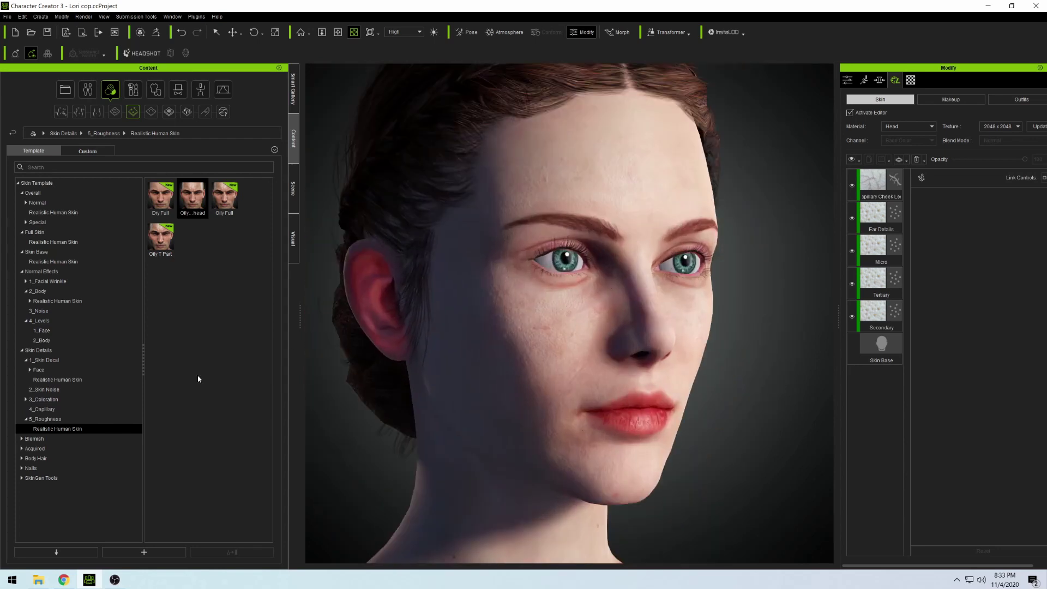
Add the Freckle 01 effect from the 1_Freckle folder of Blemish and view the face from the front.
{"action": "left_click", "coordinate": [34, 439]}
{"action": "left_click", "coordinate": [22, 439]}
{"action": "left_click", "coordinate": [55, 449]}
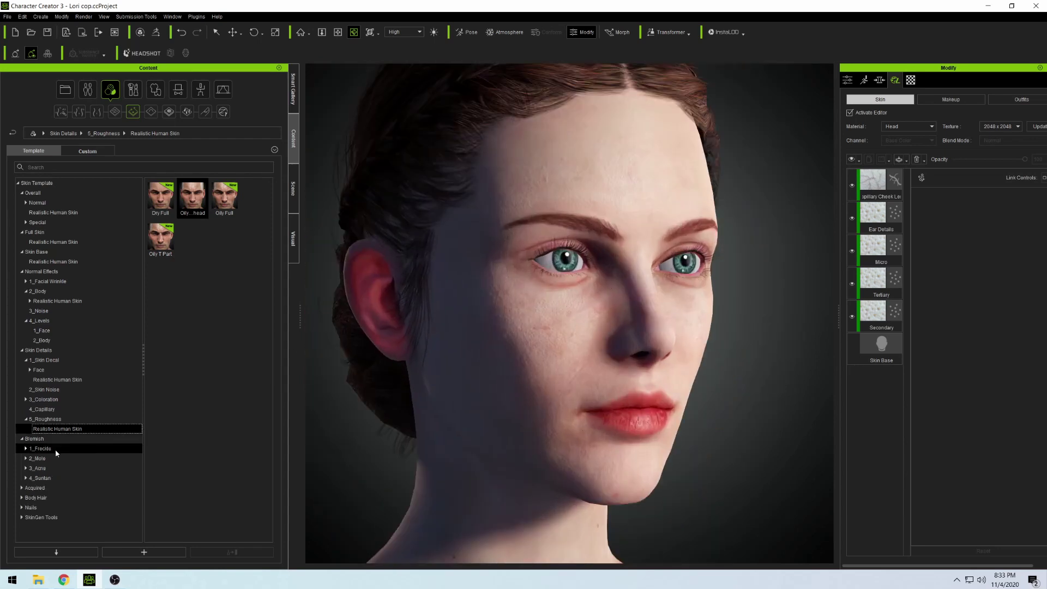
{"action": "double_click", "coordinate": [192, 196]}
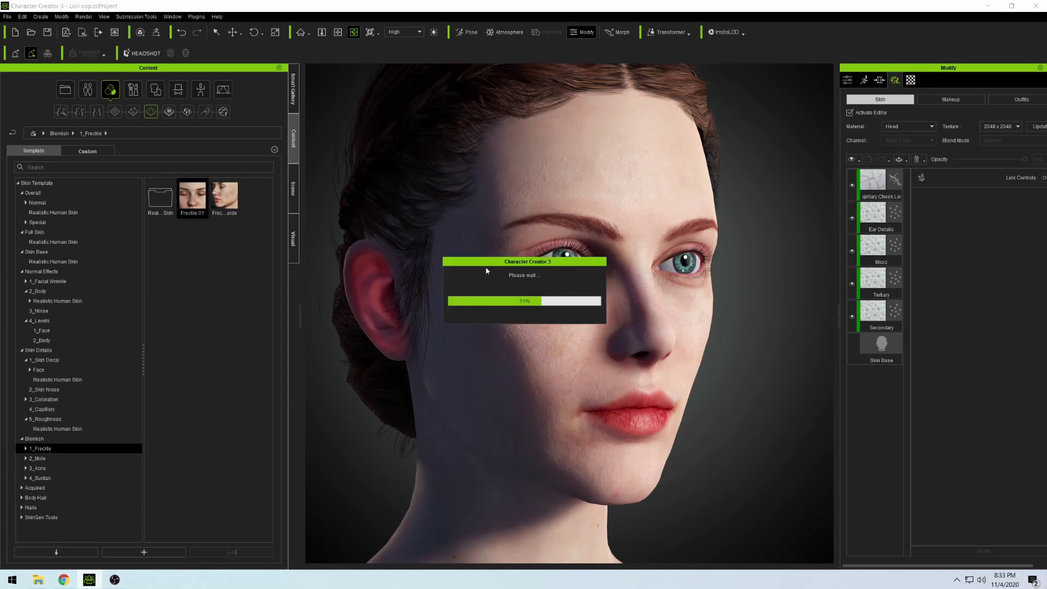
{"action": "left_click_drag", "start_coordinate": [599, 298], "coordinate": [568, 307]}
{"action": "scroll", "coordinate": [599, 305], "scroll_direction": "up", "scroll_amount": 2}
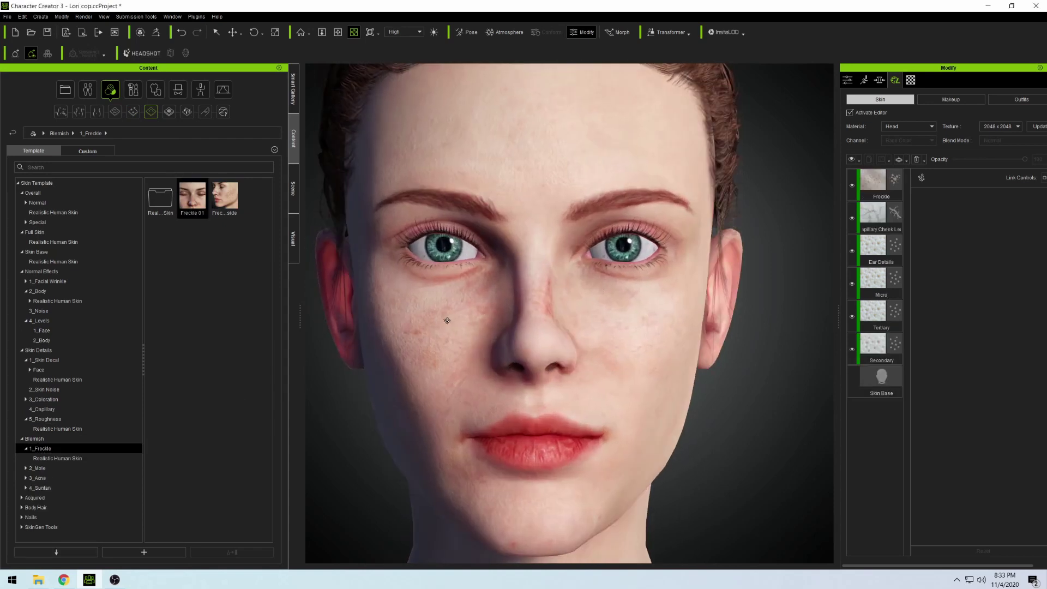
Lower the Freckle layer's opacity to about 46, checking the freckles on the face from several angles.
{"action": "left_click", "coordinate": [881, 191]}
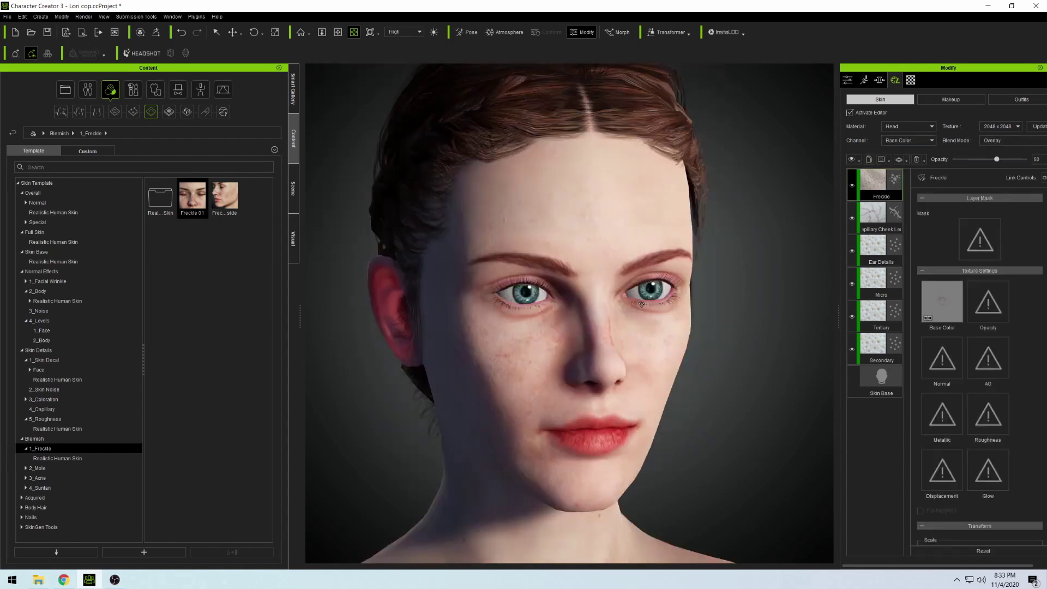
{"action": "scroll", "coordinate": [652, 303], "scroll_direction": "up", "scroll_amount": 1}
{"action": "left_click_drag", "start_coordinate": [652, 303], "coordinate": [594, 279]}
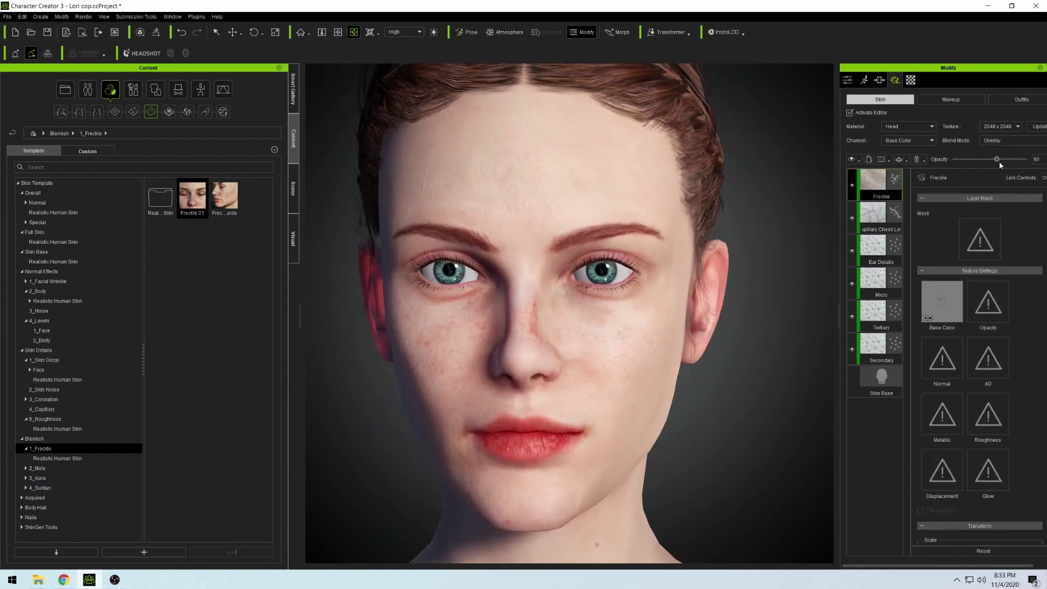
{"action": "left_click_drag", "start_coordinate": [1000, 163], "coordinate": [976, 159]}
{"action": "scroll", "coordinate": [643, 286], "scroll_direction": "down", "scroll_amount": 2}
{"action": "left_click_drag", "start_coordinate": [551, 271], "coordinate": [609, 272]}
{"action": "scroll", "coordinate": [643, 286], "scroll_direction": "up", "scroll_amount": 4}
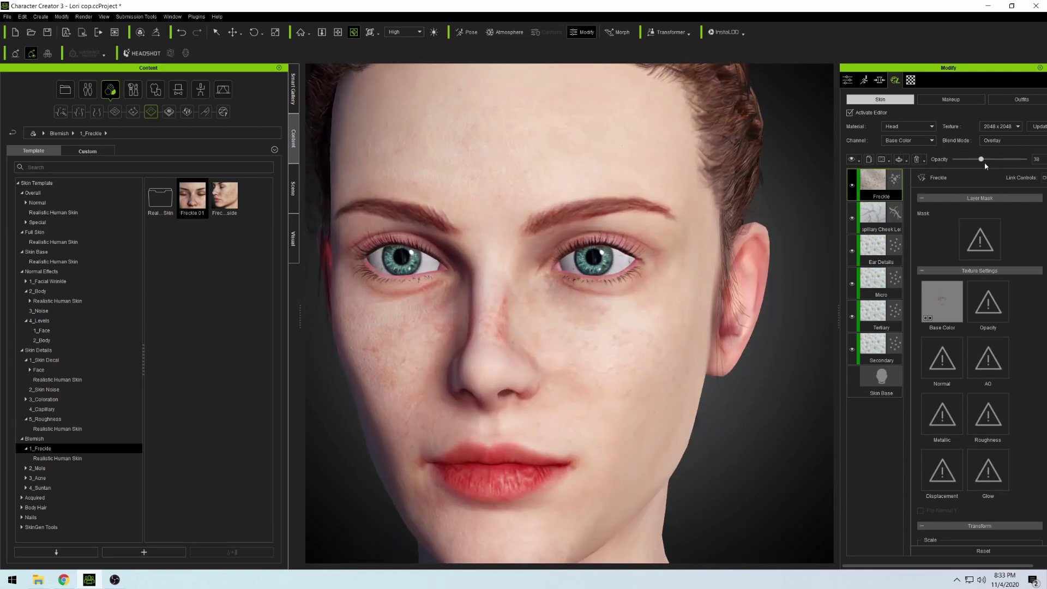
{"action": "mouse_move", "coordinate": [983, 161]}
{"action": "left_mouse_down"}
{"action": "mouse_move", "coordinate": [1025, 159]}
{"action": "mouse_move", "coordinate": [964, 161]}
{"action": "mouse_move", "coordinate": [987, 159]}
{"action": "left_mouse_up"}
{"action": "right_click_drag", "start_coordinate": [621, 251], "coordinate": [649, 252]}
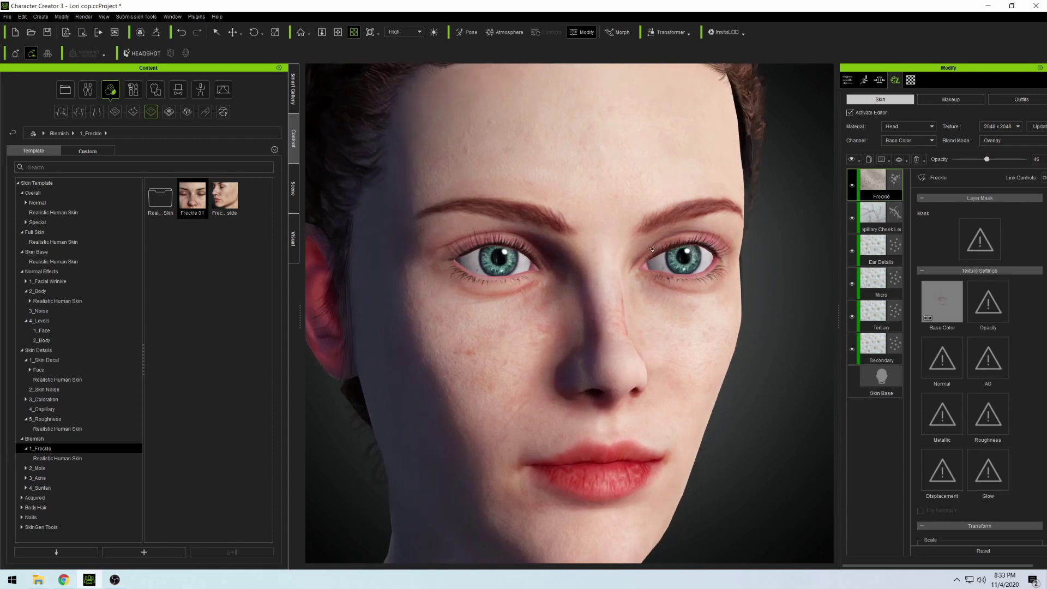
{"action": "scroll", "coordinate": [649, 253], "scroll_direction": "down", "scroll_amount": 4}
{"action": "scroll", "coordinate": [663, 262], "scroll_direction": "up", "scroll_amount": 4}
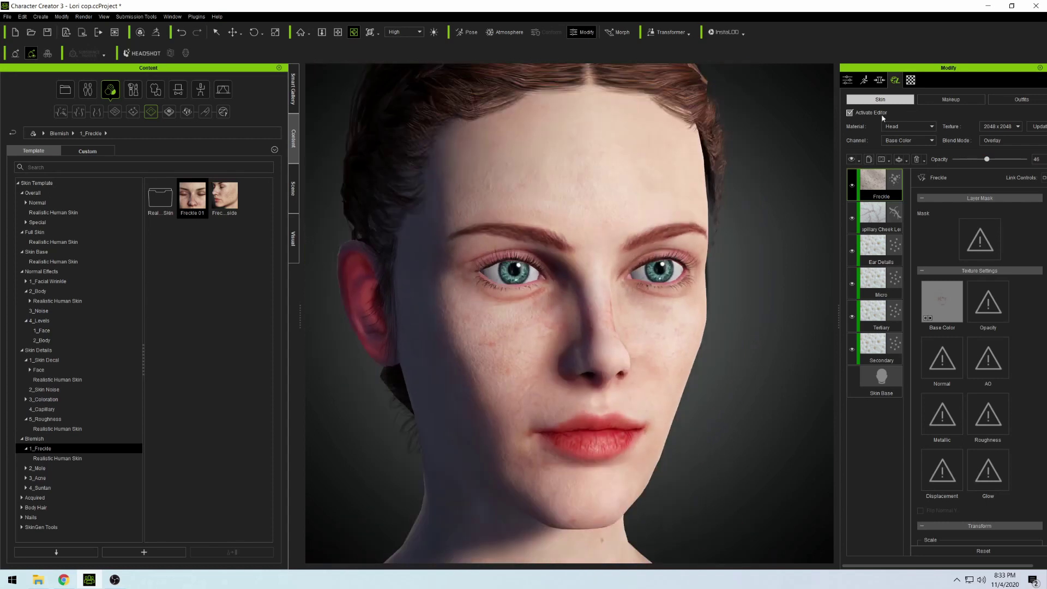
Hide all skin layers and show them again to compare the face with and without the added effects.
{"action": "left_click", "coordinate": [858, 160]}
{"action": "mouse_move", "coordinate": [895, 182]}
{"action": "left_click", "coordinate": [935, 197]}
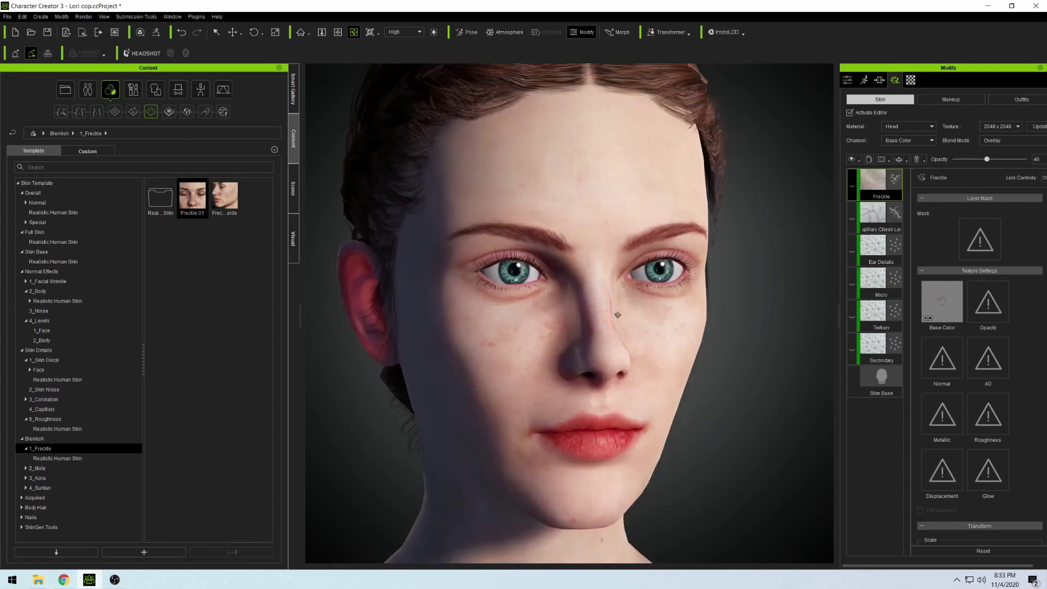
{"action": "left_click", "coordinate": [857, 160]}
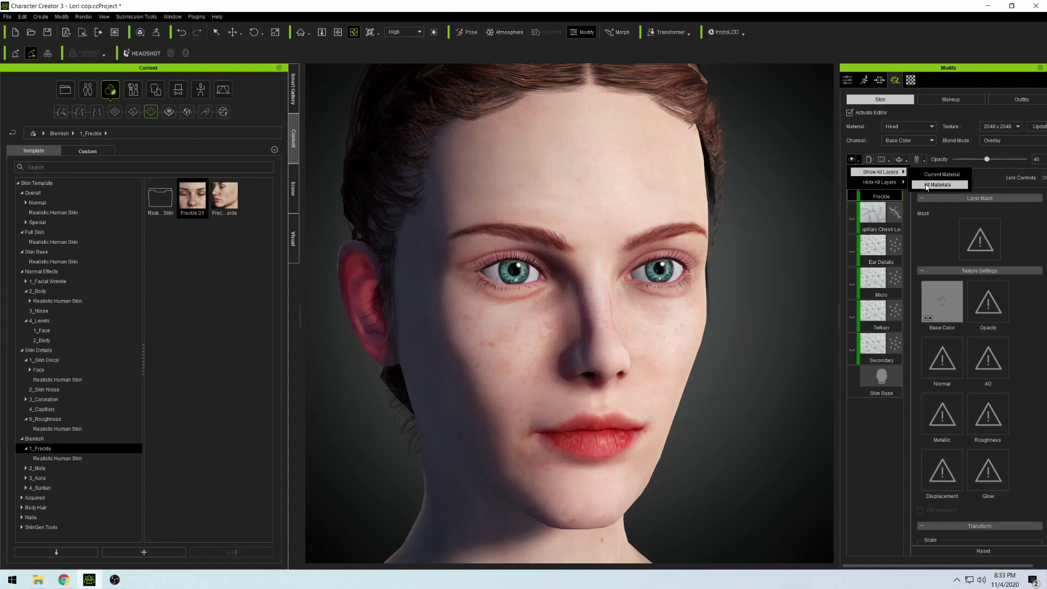
{"action": "left_click", "coordinate": [934, 177]}
{"action": "mouse_move", "coordinate": [669, 269]}
{"action": "left_mouse_down"}
{"action": "mouse_move", "coordinate": [603, 272]}
{"action": "mouse_move", "coordinate": [686, 275]}
{"action": "left_mouse_up"}
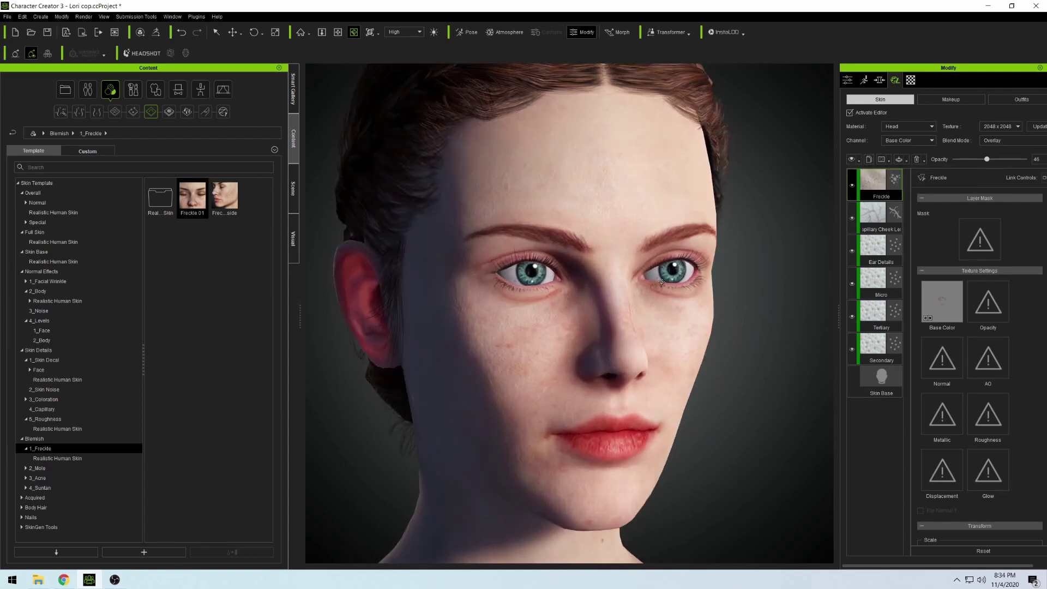
Preview the freckle and age spot presets in 1_Freckle's Realistic Human Skin folder, and open the 2_Mole folder.
{"action": "double_click", "coordinate": [161, 196]}
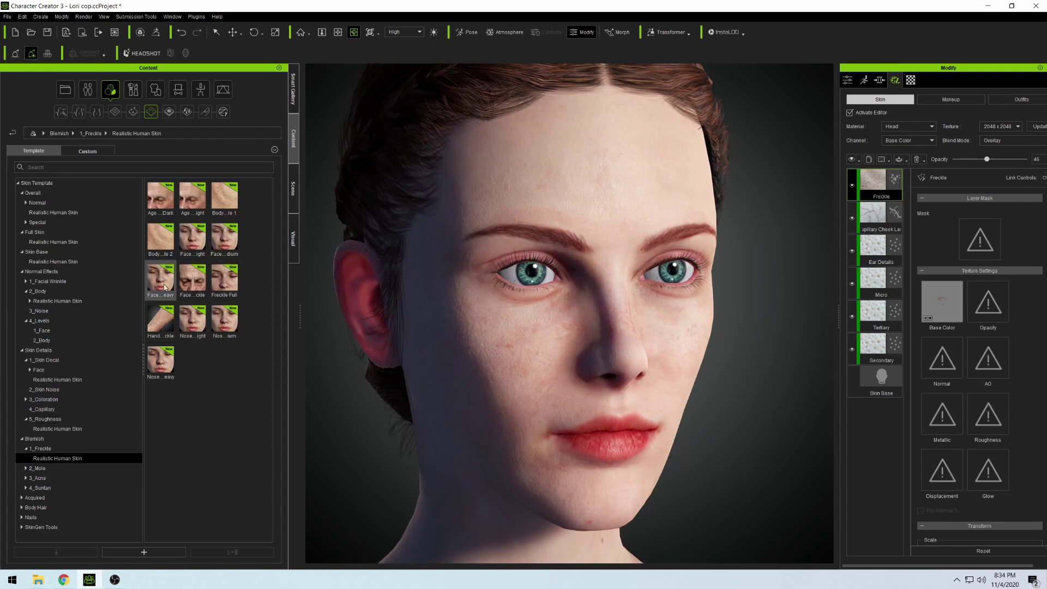
{"action": "mouse_move", "coordinate": [164, 286]}
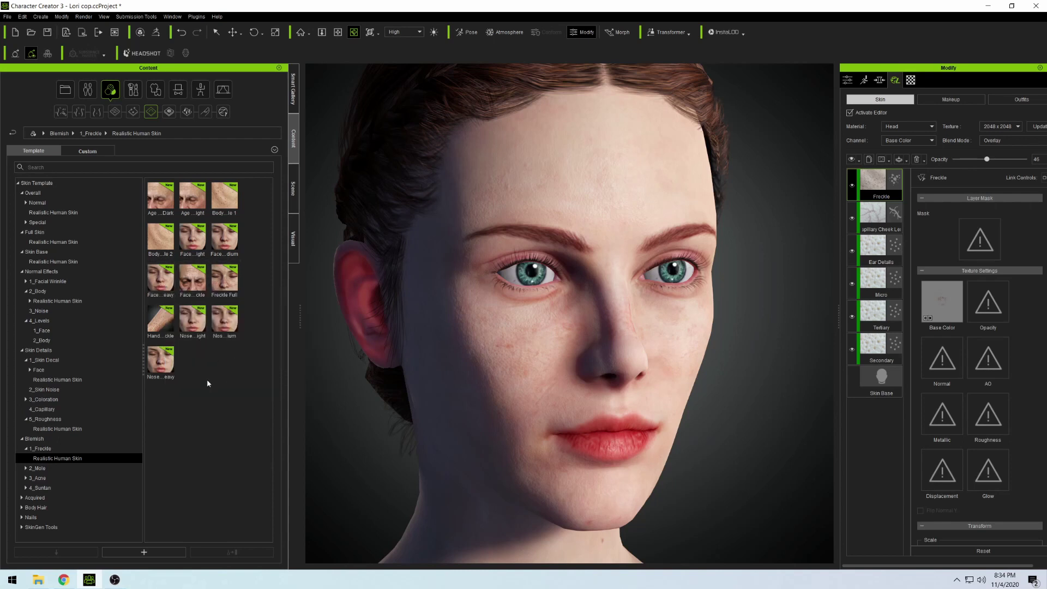
{"action": "mouse_move", "coordinate": [159, 371]}
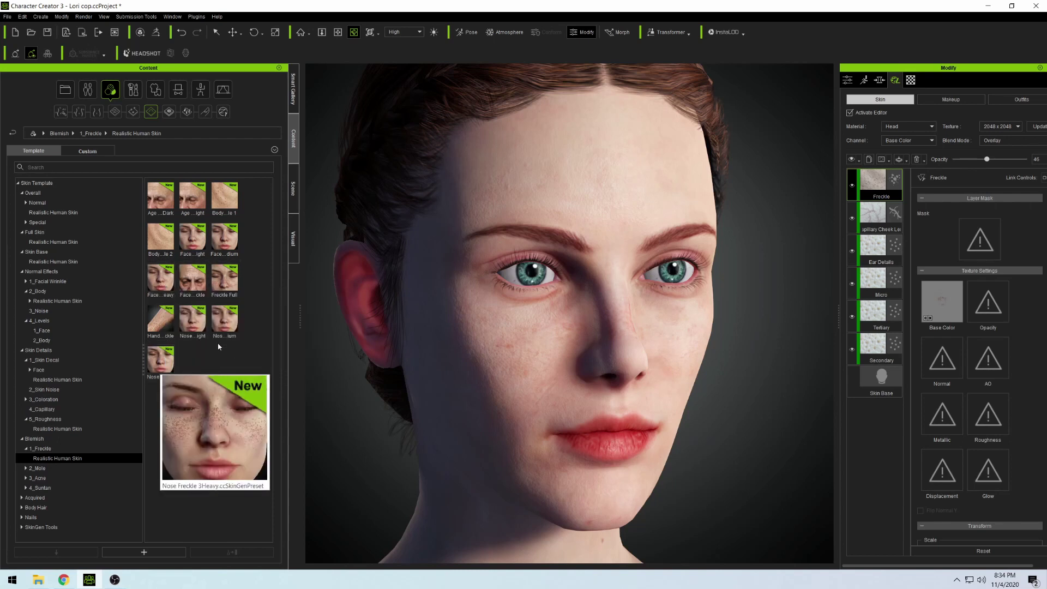
{"action": "mouse_move", "coordinate": [229, 286]}
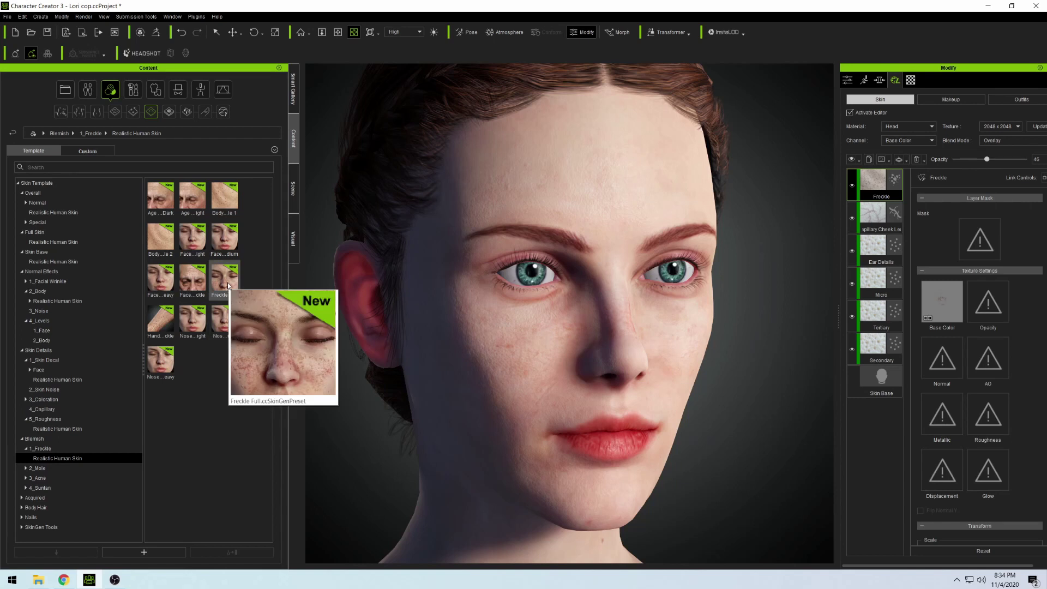
{"action": "mouse_move", "coordinate": [225, 235]}
{"action": "mouse_move", "coordinate": [231, 205]}
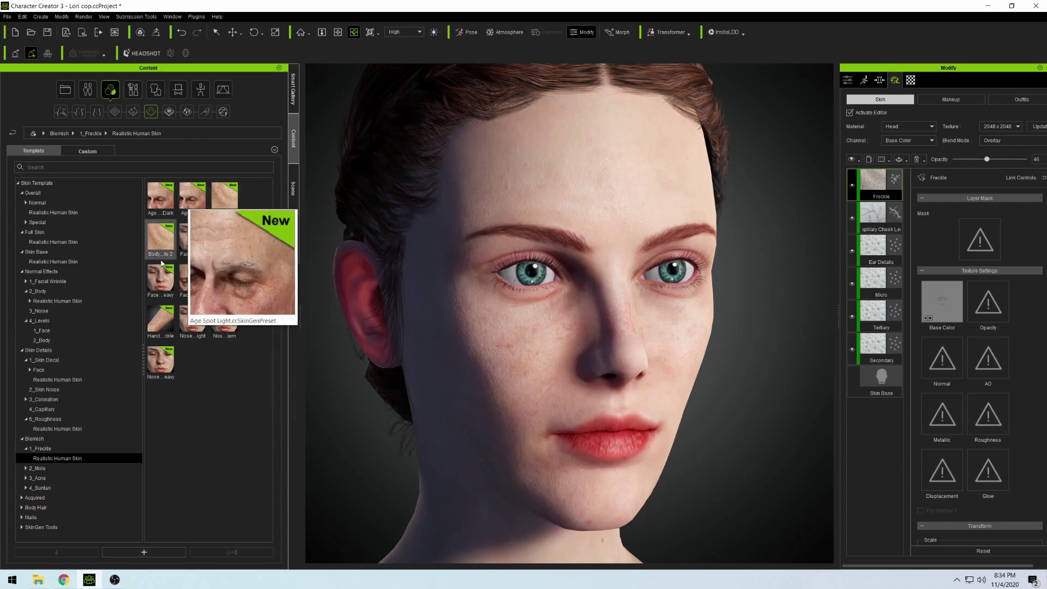
{"action": "left_click", "coordinate": [39, 468]}
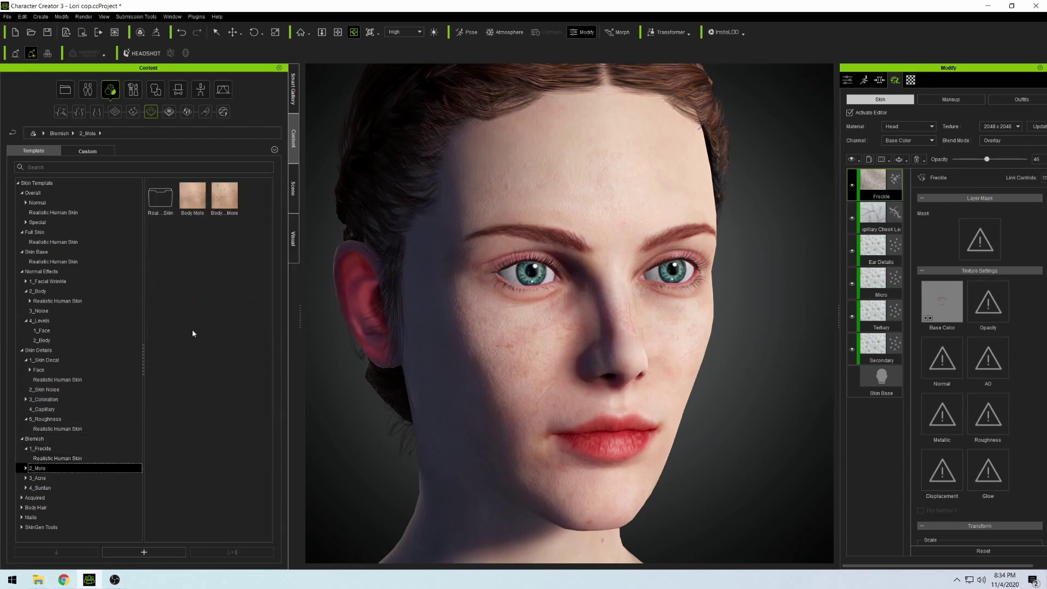
Browse the Realistic Human Skin presets in Blemish's 2_Mole, 3_Acne and 4_Suntan folders.
{"action": "double_click", "coordinate": [161, 198]}
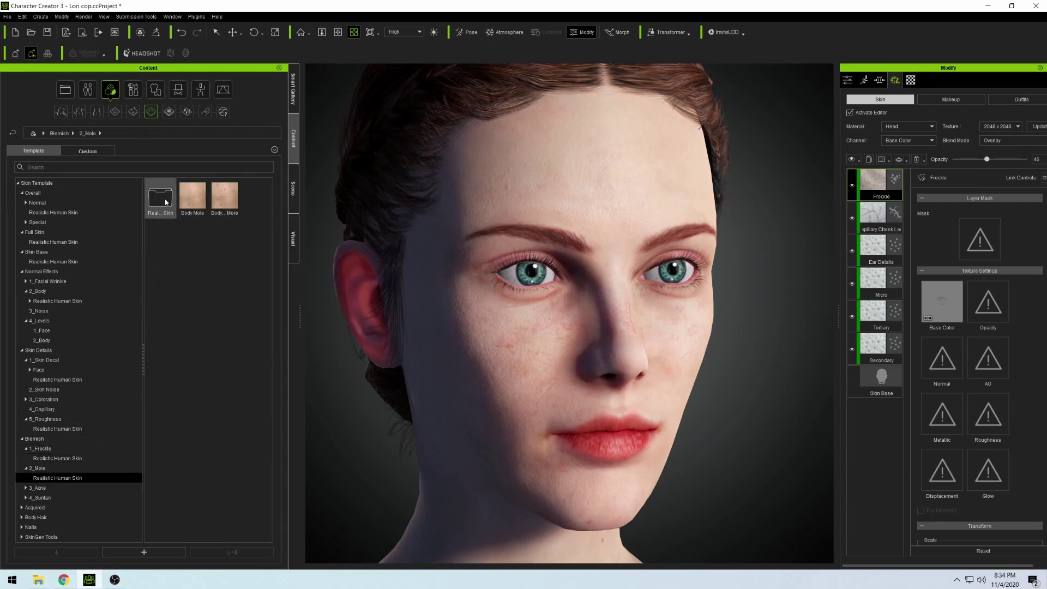
{"action": "left_click", "coordinate": [37, 487]}
{"action": "right_click_drag", "start_coordinate": [696, 332], "coordinate": [611, 318]}
{"action": "double_click", "coordinate": [160, 198]}
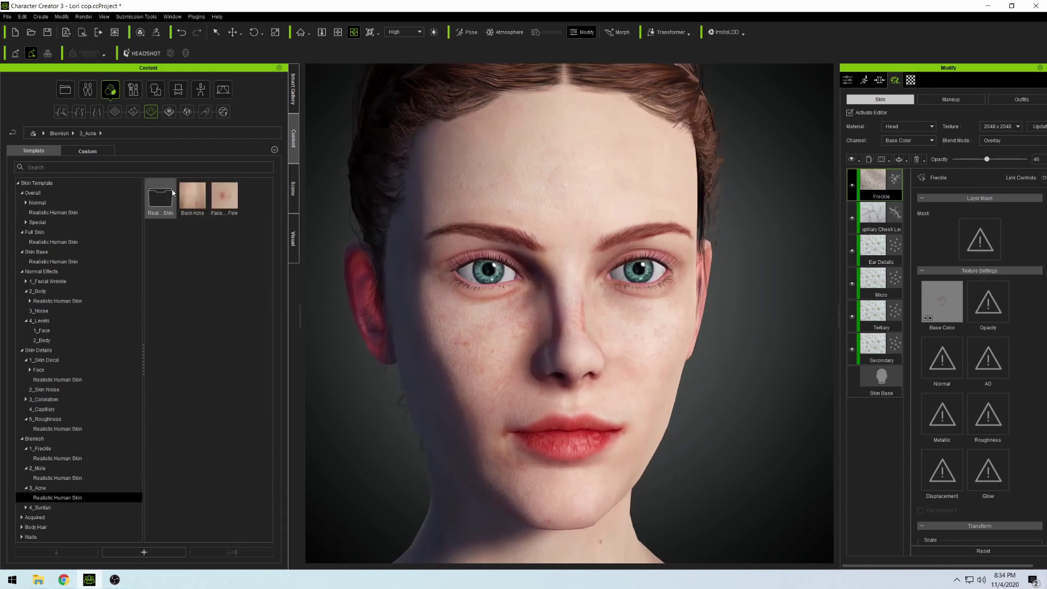
{"action": "scroll", "coordinate": [114, 360], "scroll_direction": "down", "scroll_amount": 1}
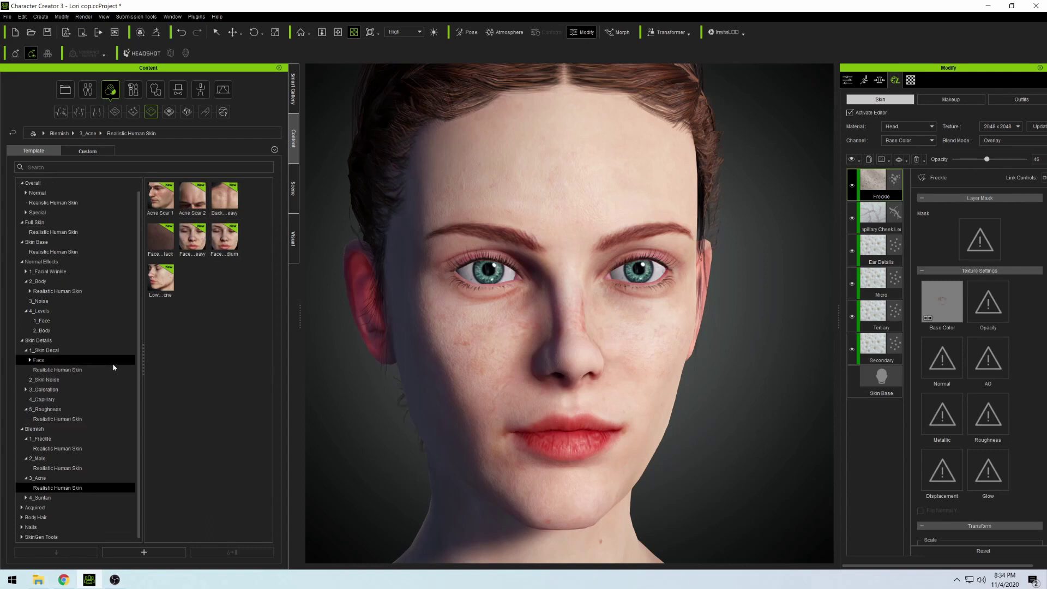
{"action": "left_click", "coordinate": [54, 498]}
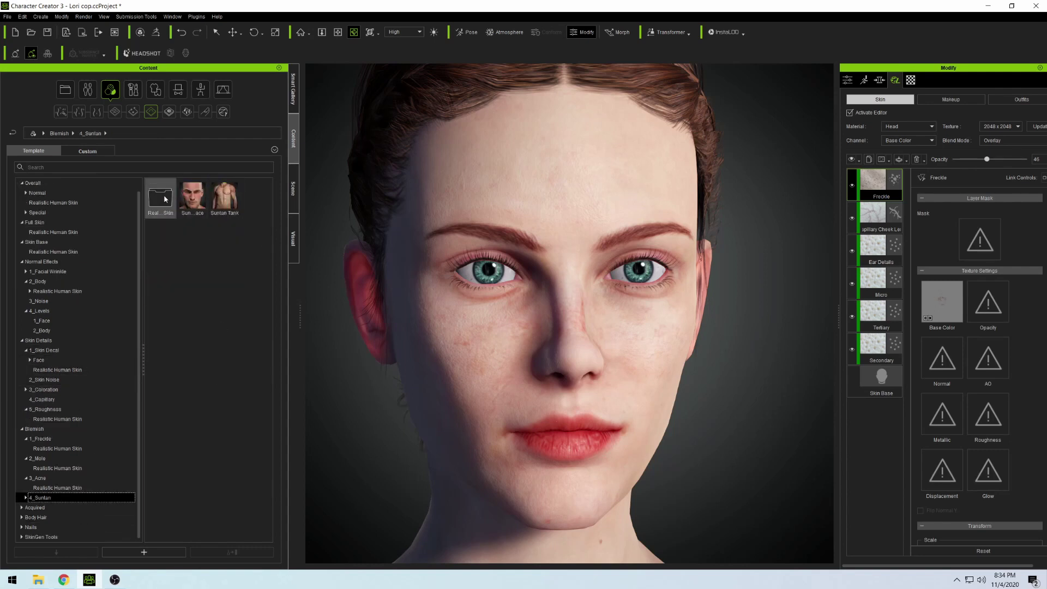
{"action": "double_click", "coordinate": [158, 203]}
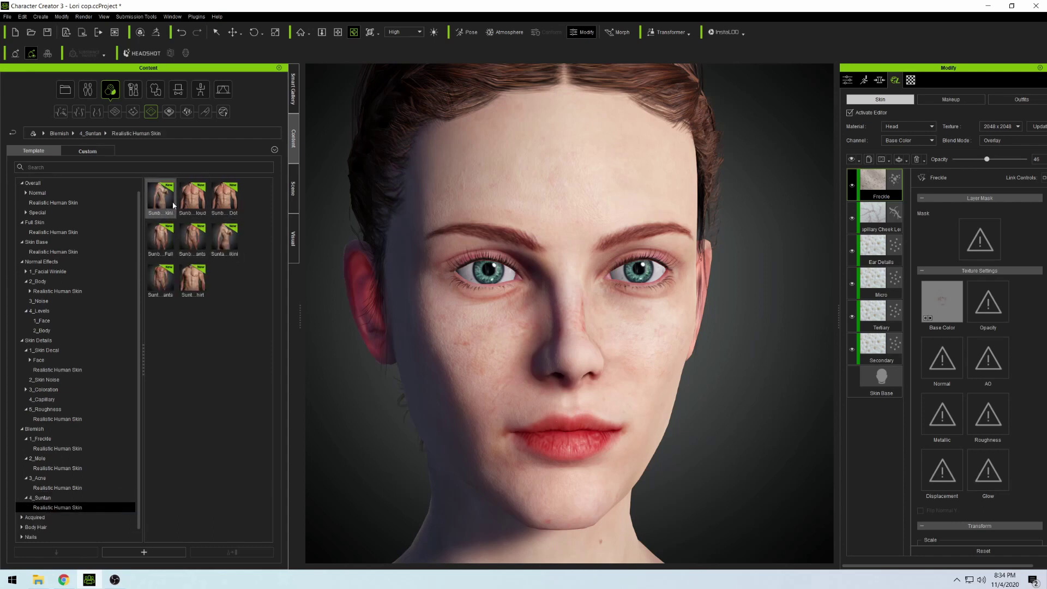
{"action": "scroll", "coordinate": [480, 353], "scroll_direction": "down", "scroll_amount": 3}
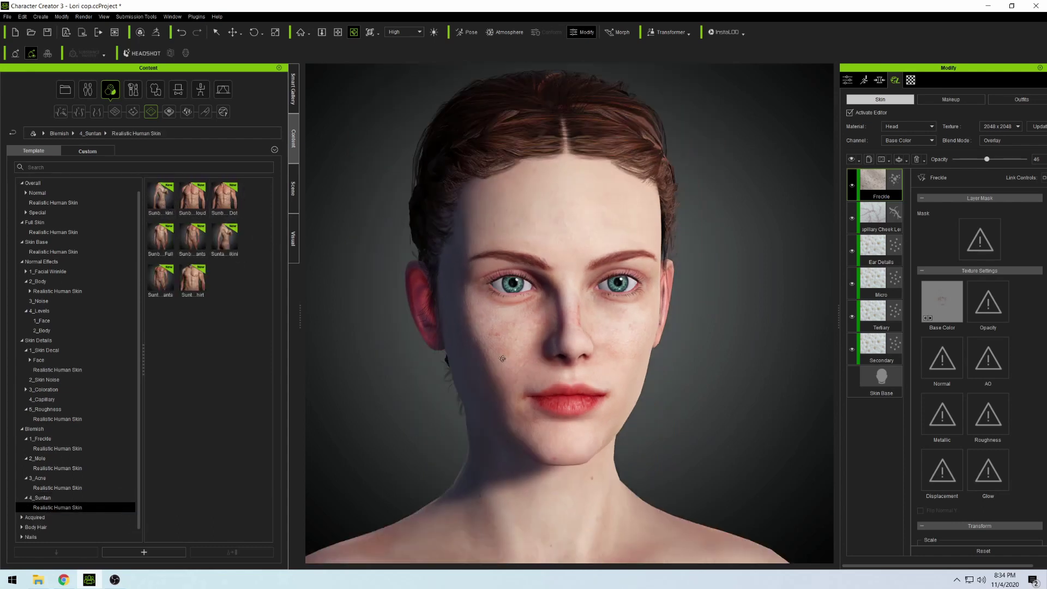
{"action": "scroll", "coordinate": [507, 361], "scroll_direction": "up", "scroll_amount": 3}
{"action": "scroll", "coordinate": [65, 363], "scroll_direction": "down", "scroll_amount": 1}
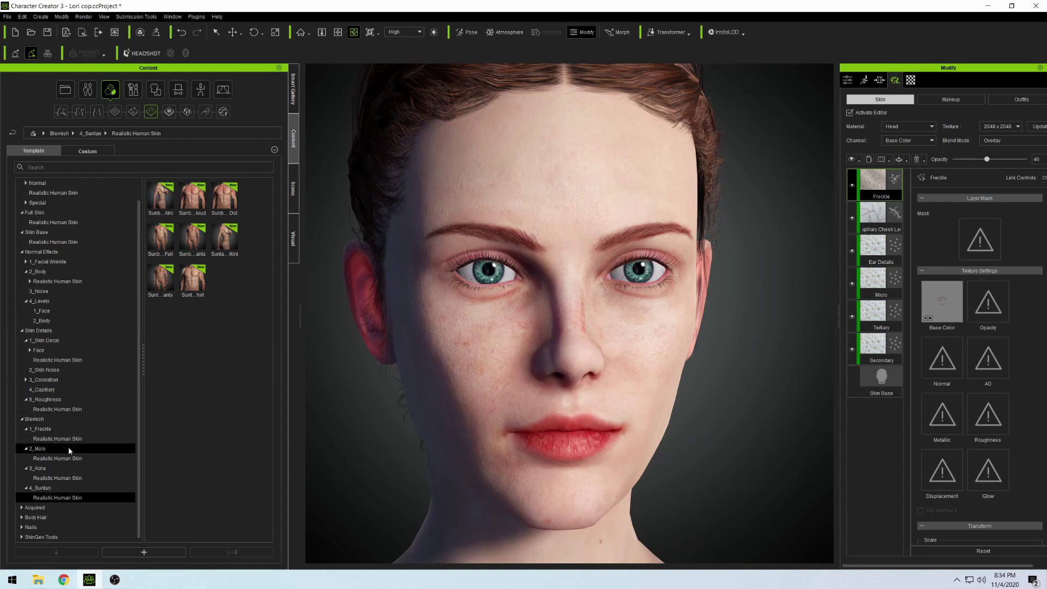
Expand the Acquired category and its 1_Dirt folder, and open the Realistic Human Skin presets of 2_Scar.
{"action": "left_click", "coordinate": [22, 507]}
{"action": "scroll", "coordinate": [81, 485], "scroll_direction": "down", "scroll_amount": 2}
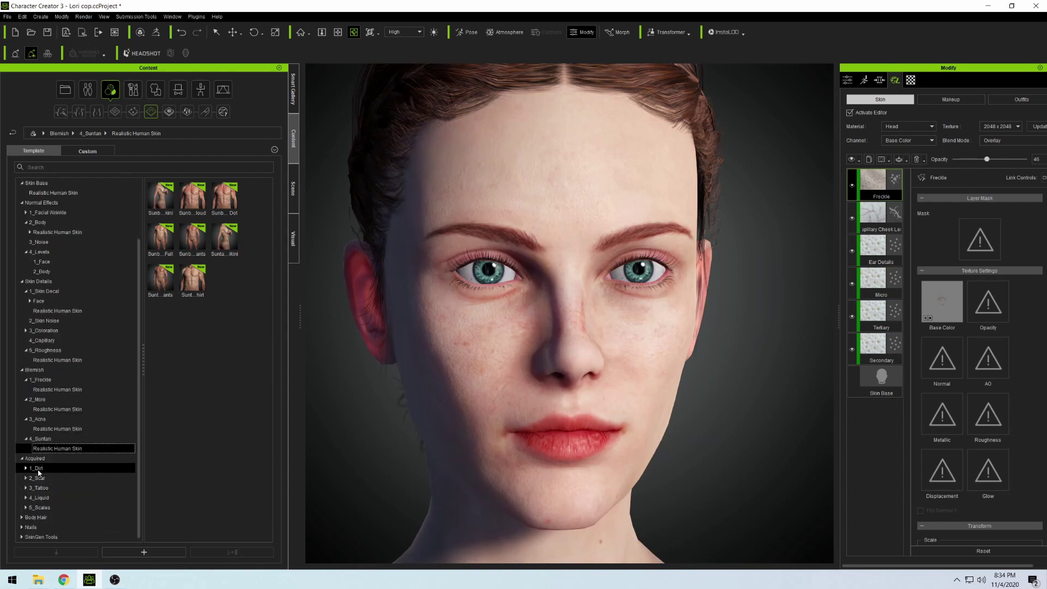
{"action": "left_click", "coordinate": [25, 468]}
{"action": "left_click", "coordinate": [43, 487]}
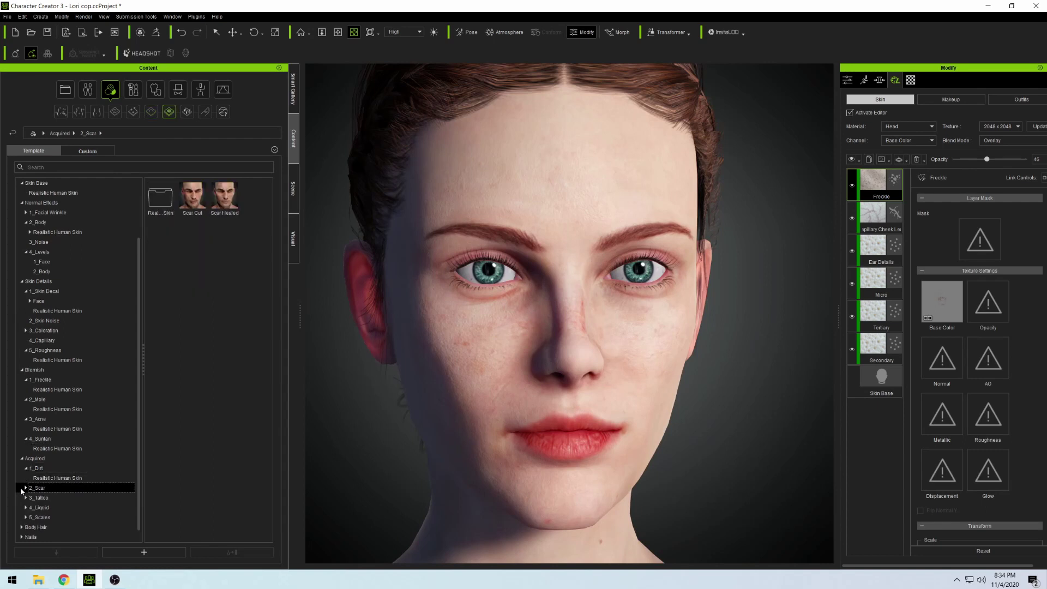
{"action": "double_click", "coordinate": [174, 199]}
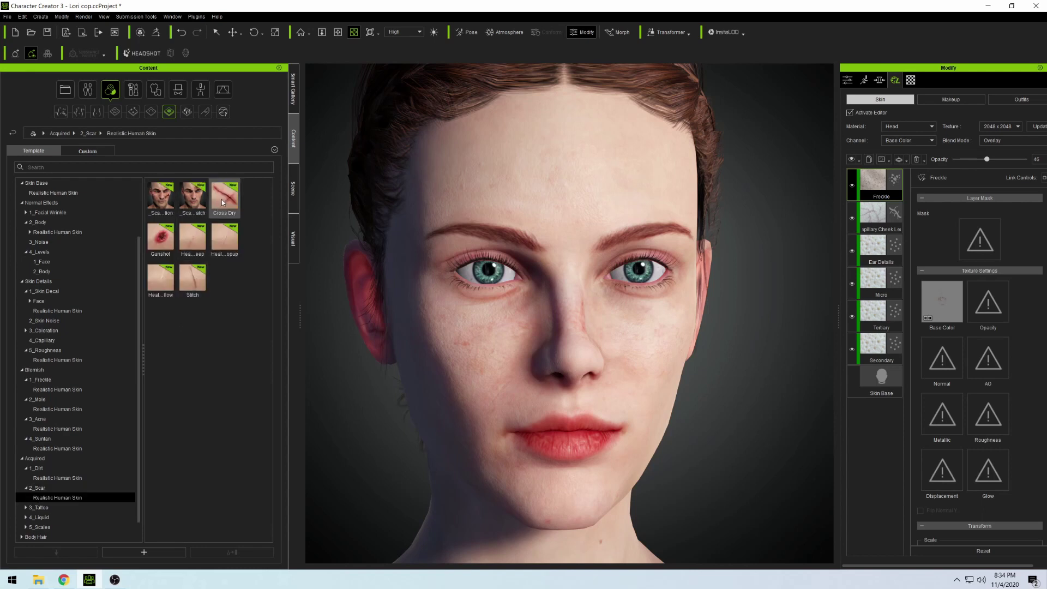
Apply the Cross Dry scar to the head and set its offset to X 0.02 and Y 0.13.
{"action": "double_click", "coordinate": [223, 203]}
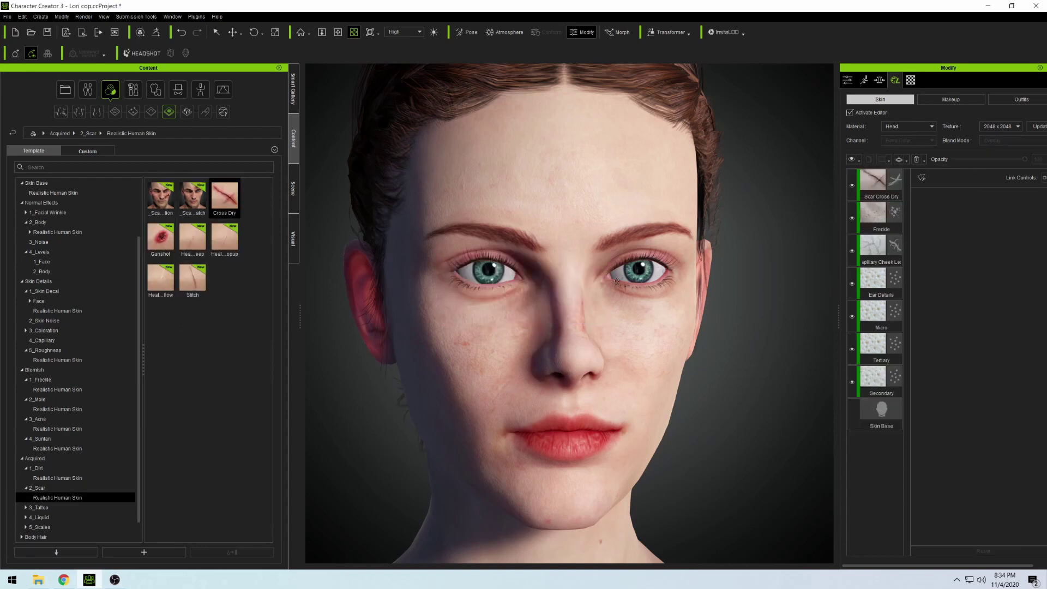
{"action": "left_click", "coordinate": [887, 180]}
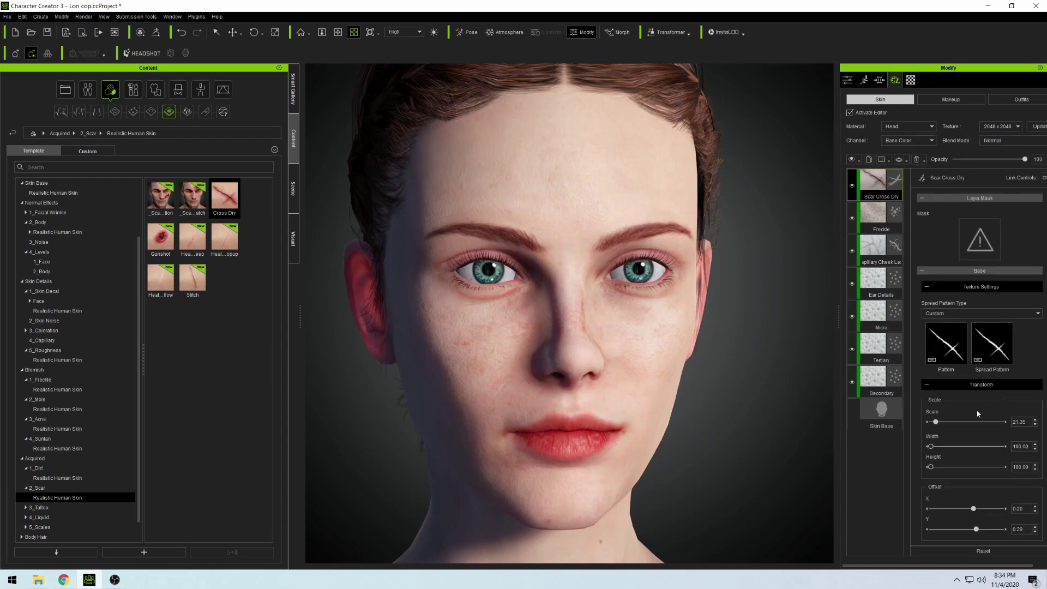
{"action": "mouse_move", "coordinate": [974, 508]}
{"action": "left_mouse_down"}
{"action": "mouse_move", "coordinate": [964, 509]}
{"action": "mouse_move", "coordinate": [971, 536]}
{"action": "mouse_move", "coordinate": [970, 513]}
{"action": "left_mouse_up"}
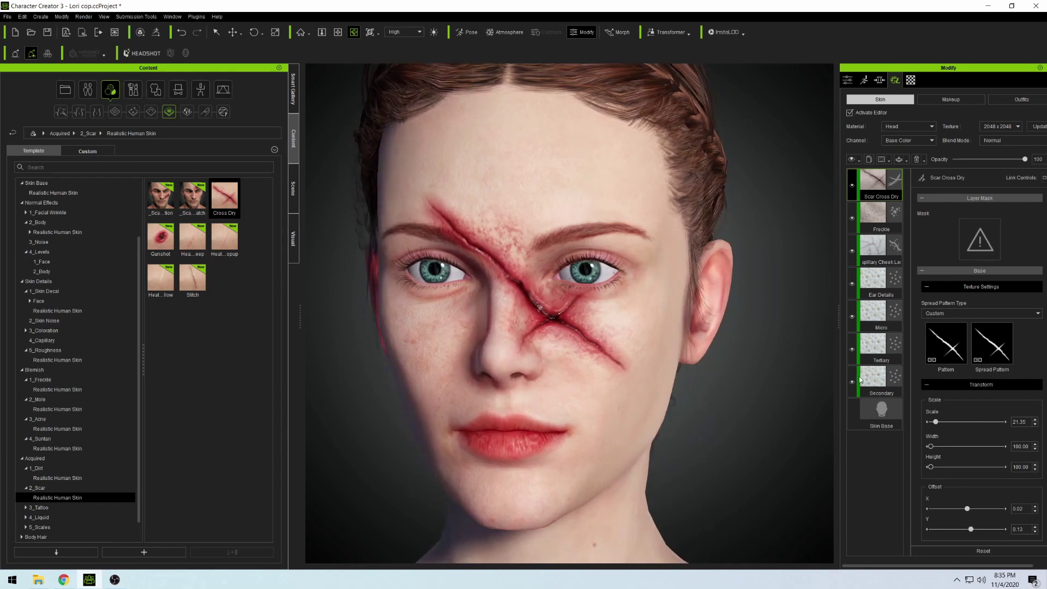
Set the Scar Cross Dry layer's rotation to 0.04 so the scar runs more steeply across the face.
{"action": "scroll", "coordinate": [997, 480], "scroll_direction": "down", "scroll_amount": 3}
{"action": "scroll", "coordinate": [988, 446], "scroll_direction": "down", "scroll_amount": 2}
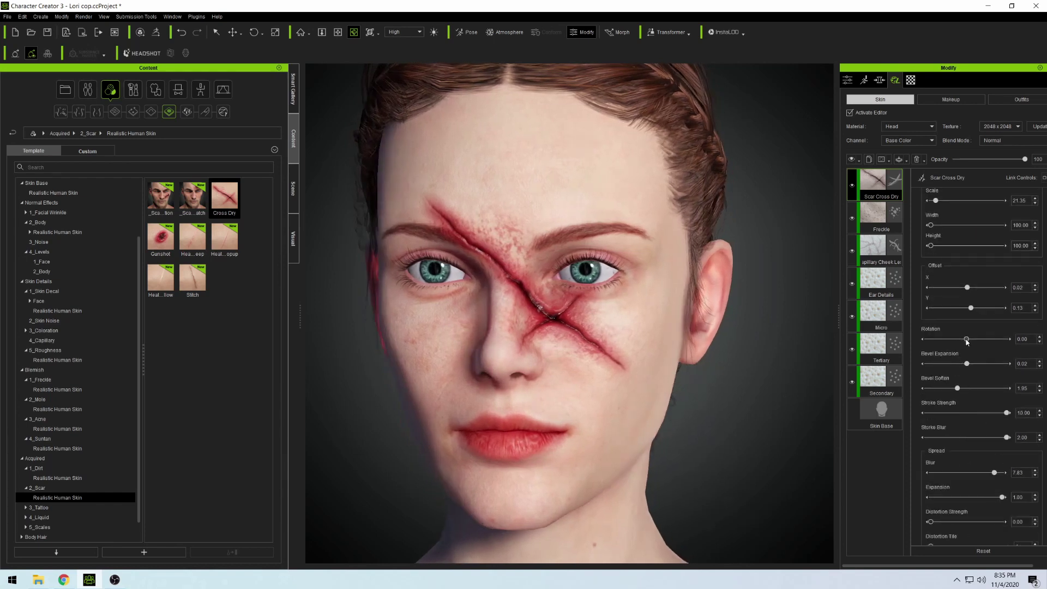
{"action": "left_click_drag", "start_coordinate": [967, 339], "coordinate": [968, 340]}
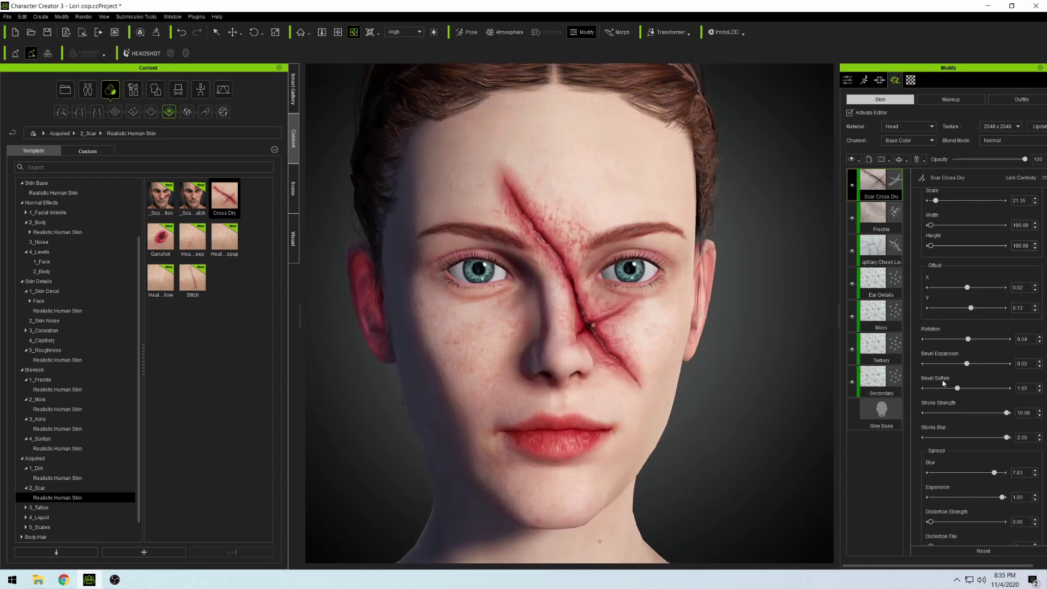
Reduce the scar's spread blur to 5.18 and its bevel expansion to about -0.30.
{"action": "scroll", "coordinate": [961, 407], "scroll_direction": "down", "scroll_amount": 1}
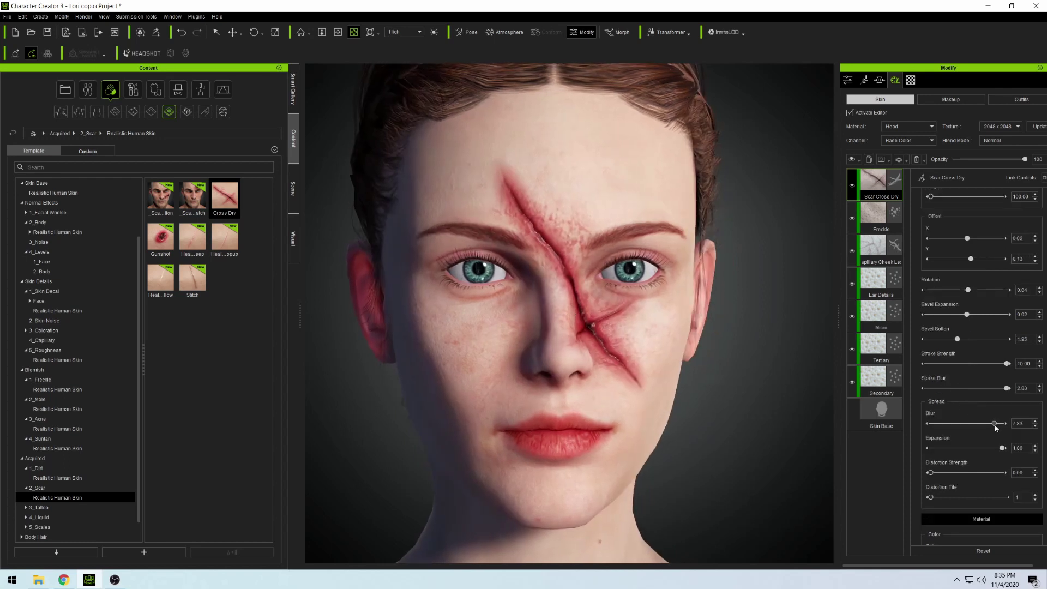
{"action": "mouse_move", "coordinate": [994, 423]}
{"action": "left_mouse_down"}
{"action": "mouse_move", "coordinate": [975, 424]}
{"action": "mouse_move", "coordinate": [984, 427]}
{"action": "left_mouse_up"}
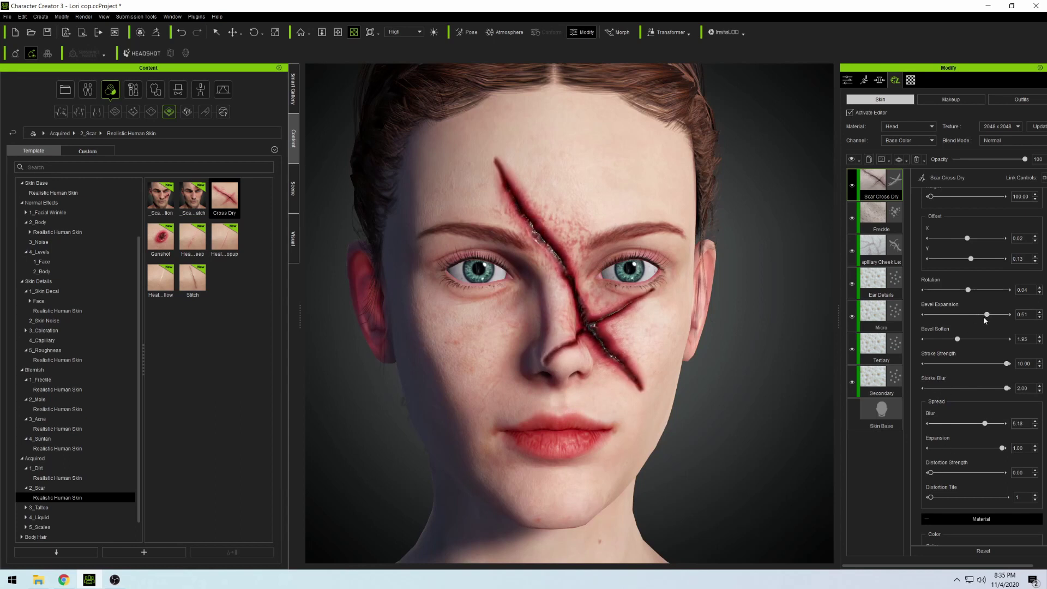
{"action": "mouse_move", "coordinate": [968, 315]}
{"action": "left_mouse_down"}
{"action": "mouse_move", "coordinate": [931, 324]}
{"action": "mouse_move", "coordinate": [953, 327]}
{"action": "left_mouse_up"}
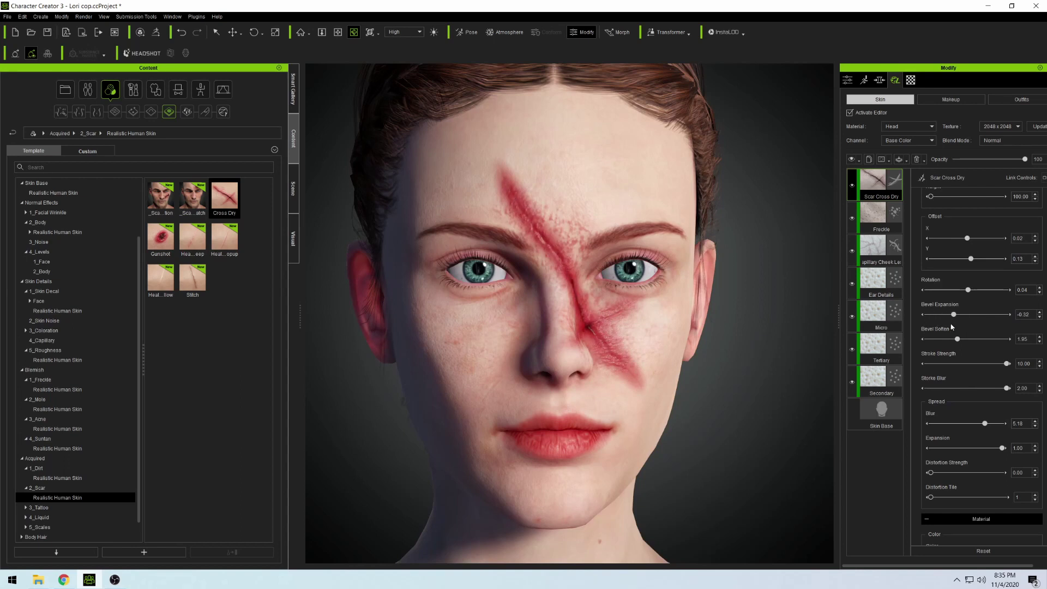
View the scarred face from the front and delete the Scar Cross Dry layer.
{"action": "left_click_drag", "start_coordinate": [510, 312], "coordinate": [481, 312]}
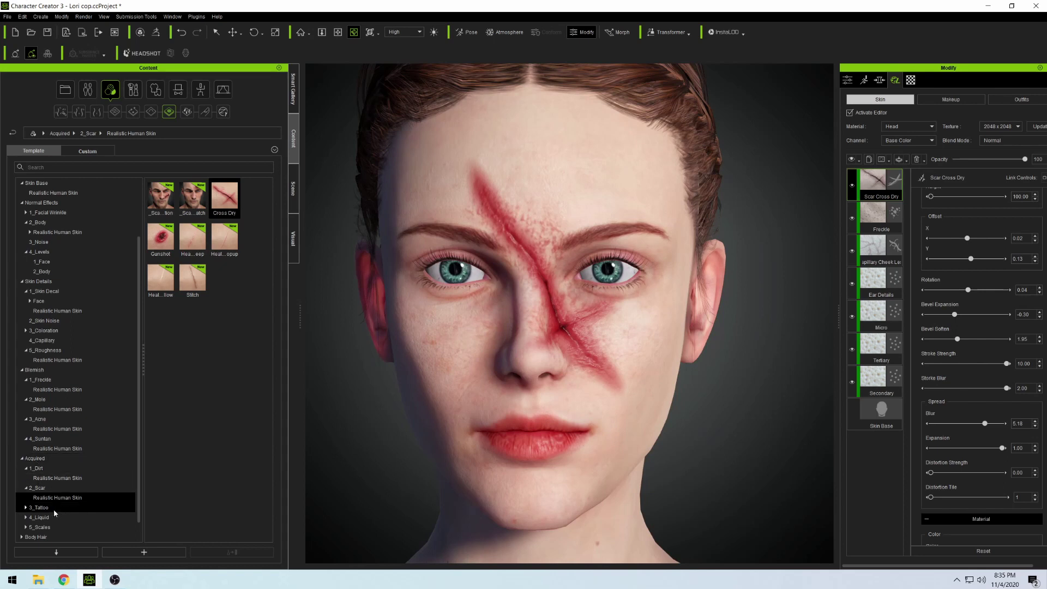
{"action": "right_click", "coordinate": [872, 180]}
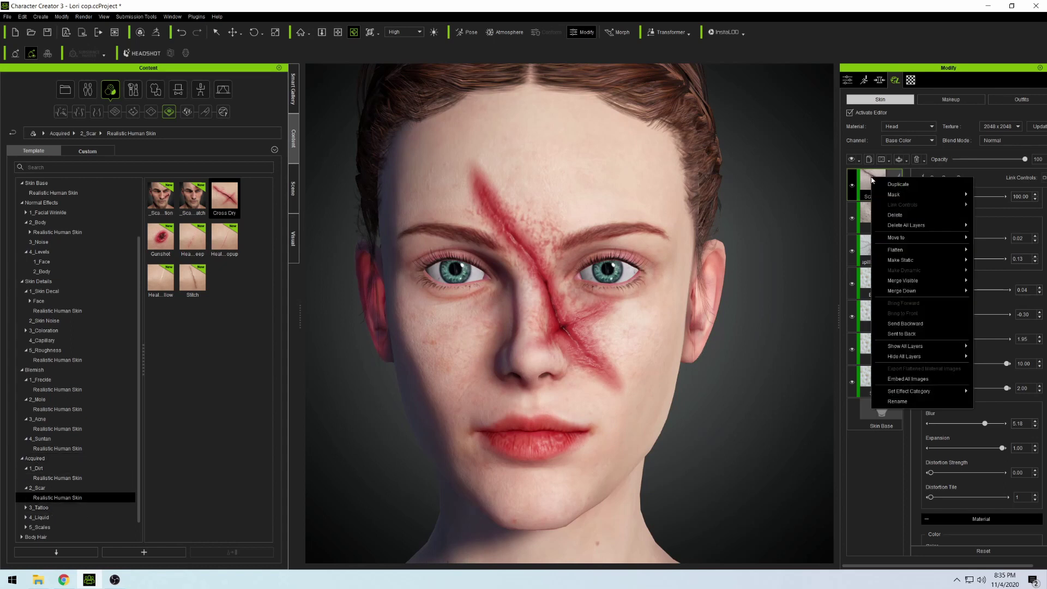
{"action": "left_click", "coordinate": [895, 215]}
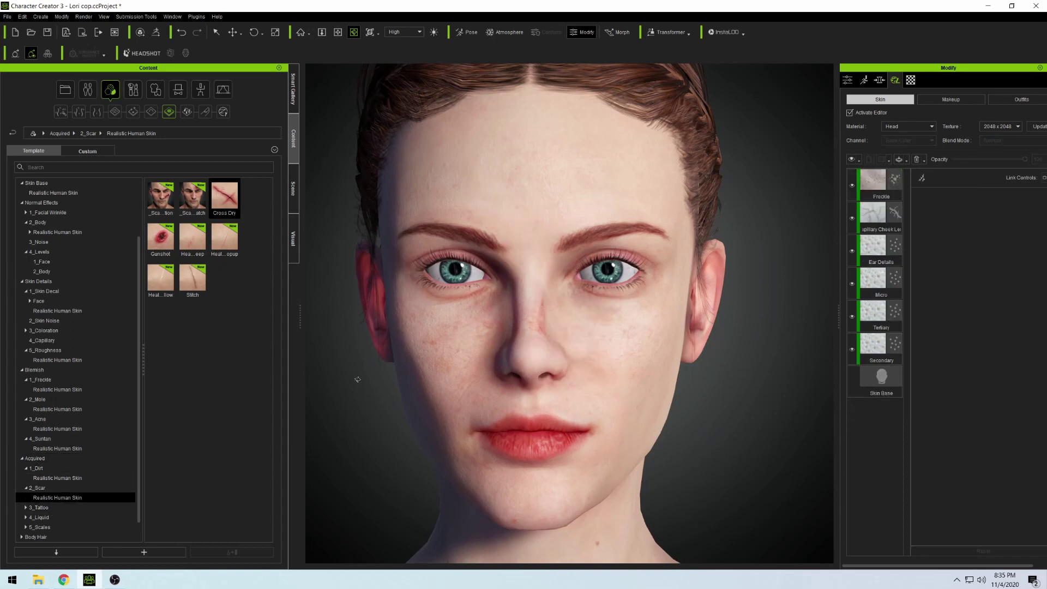
Apply the Head Side tattoo from Acquired's 3_Tattoo folder and view it from the side of the head.
{"action": "scroll", "coordinate": [134, 445], "scroll_direction": "down", "scroll_amount": 1}
{"action": "left_click", "coordinate": [38, 488]}
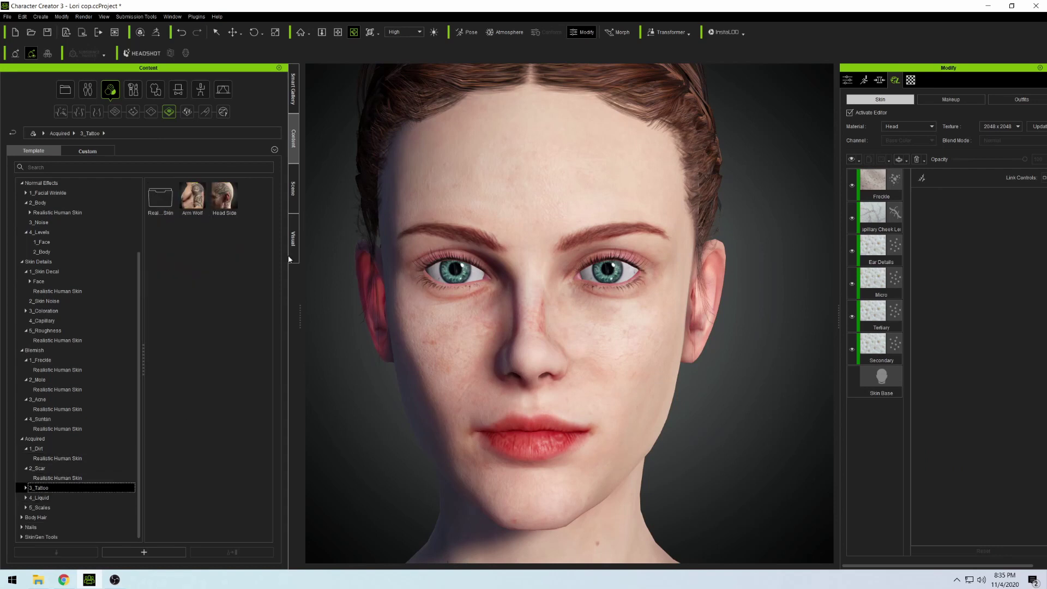
{"action": "double_click", "coordinate": [224, 197]}
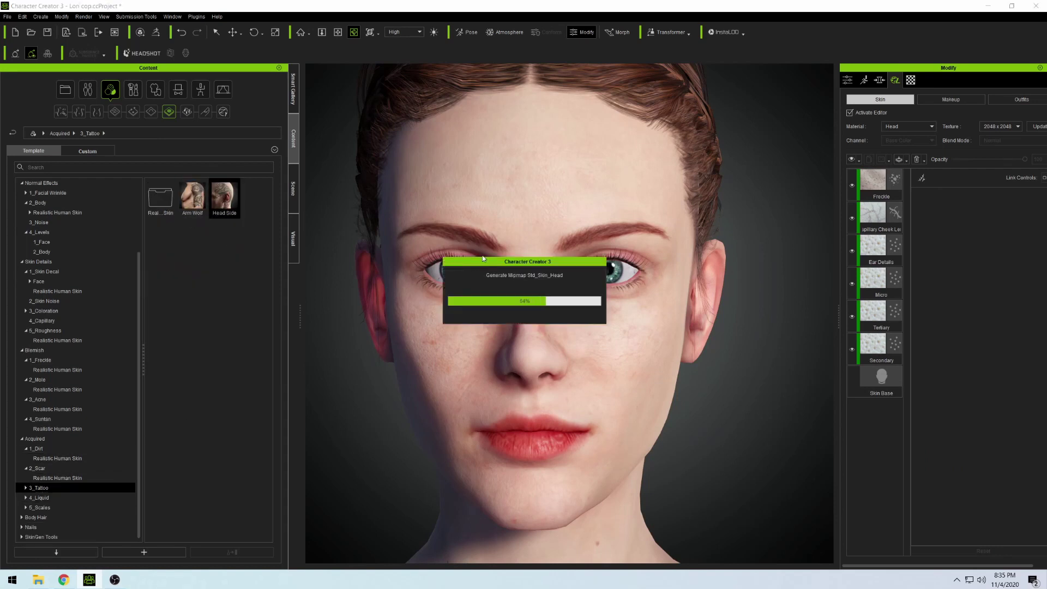
{"action": "right_click_drag", "start_coordinate": [570, 252], "coordinate": [449, 245]}
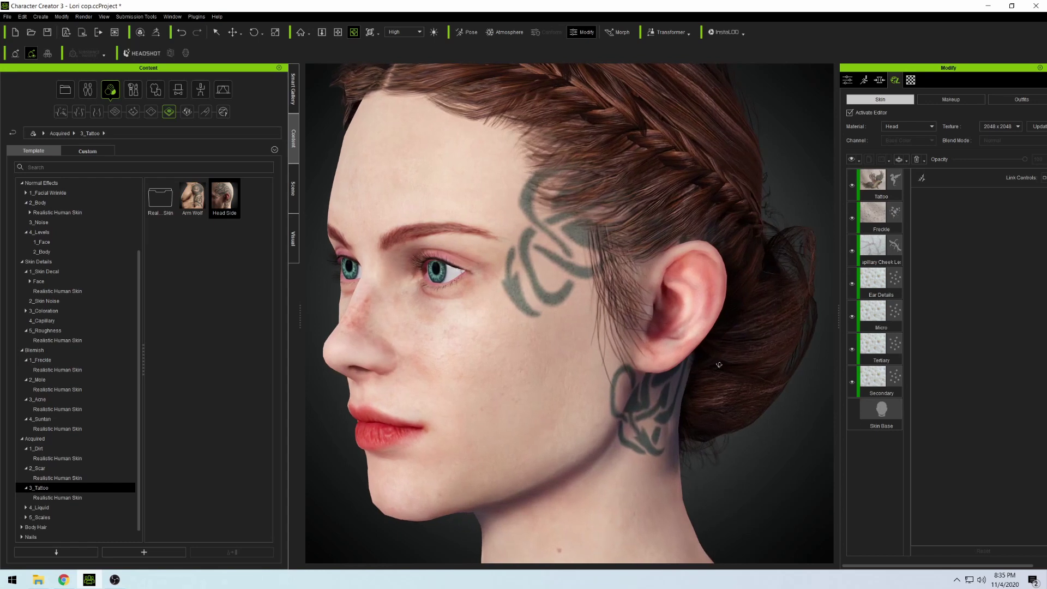
Examine the Tattoo layer's texture, material, normal, glow and micro normal settings.
{"action": "left_click", "coordinate": [873, 183]}
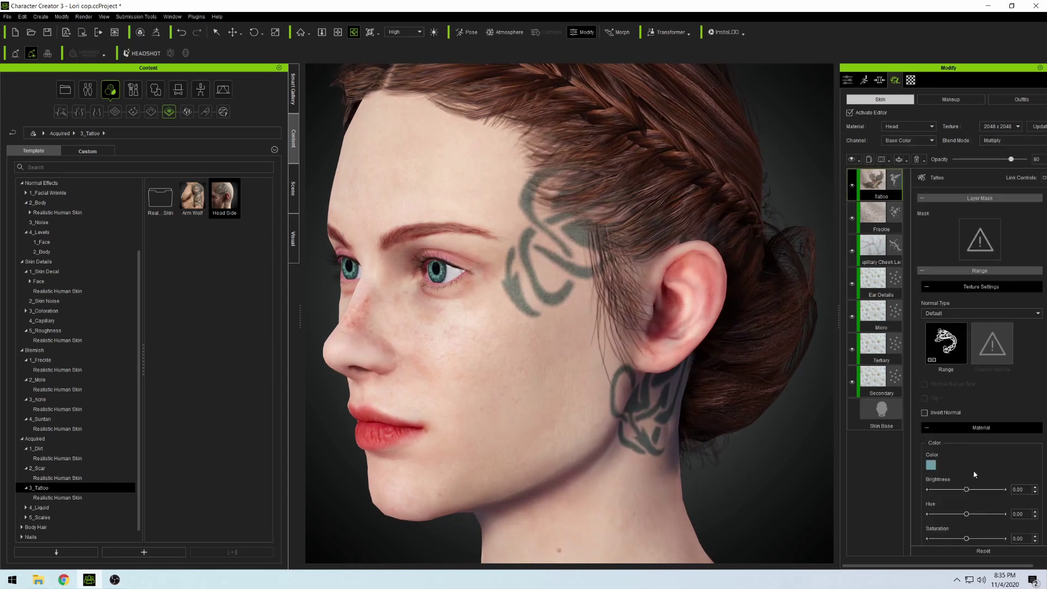
{"action": "scroll", "coordinate": [975, 474], "scroll_direction": "down", "scroll_amount": 5}
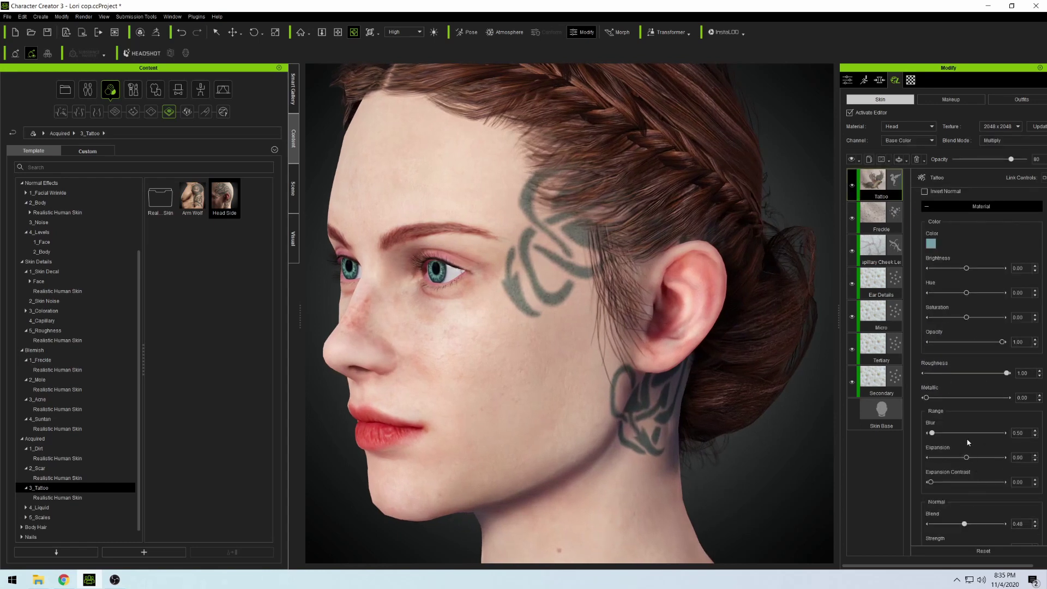
{"action": "scroll", "coordinate": [973, 456], "scroll_direction": "down", "scroll_amount": 2}
{"action": "scroll", "coordinate": [977, 436], "scroll_direction": "down", "scroll_amount": 1}
{"action": "scroll", "coordinate": [988, 480], "scroll_direction": "up", "scroll_amount": 11}
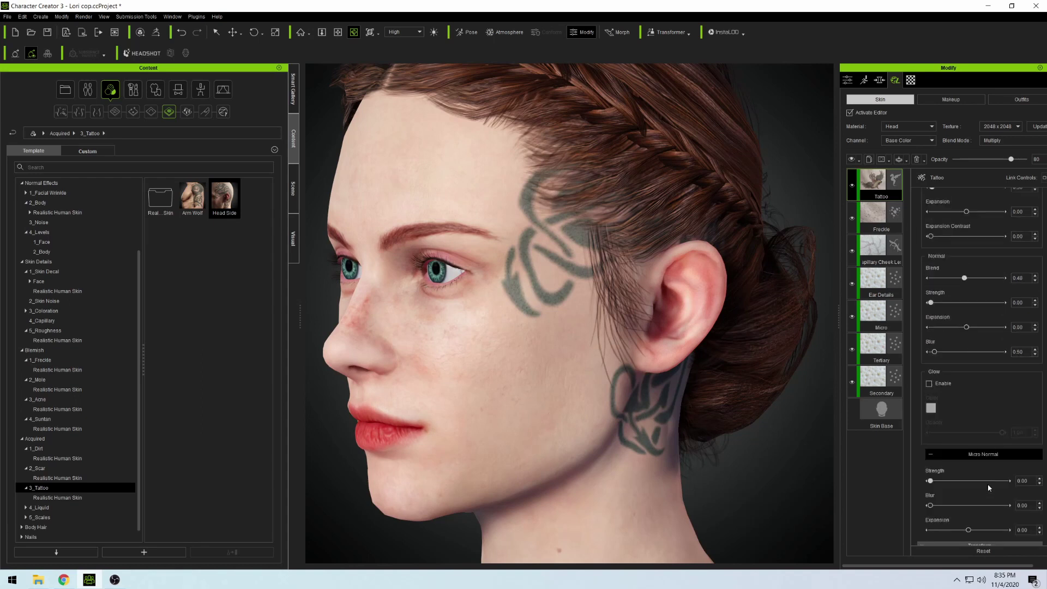
{"action": "scroll", "coordinate": [987, 483], "scroll_direction": "up", "scroll_amount": 1}
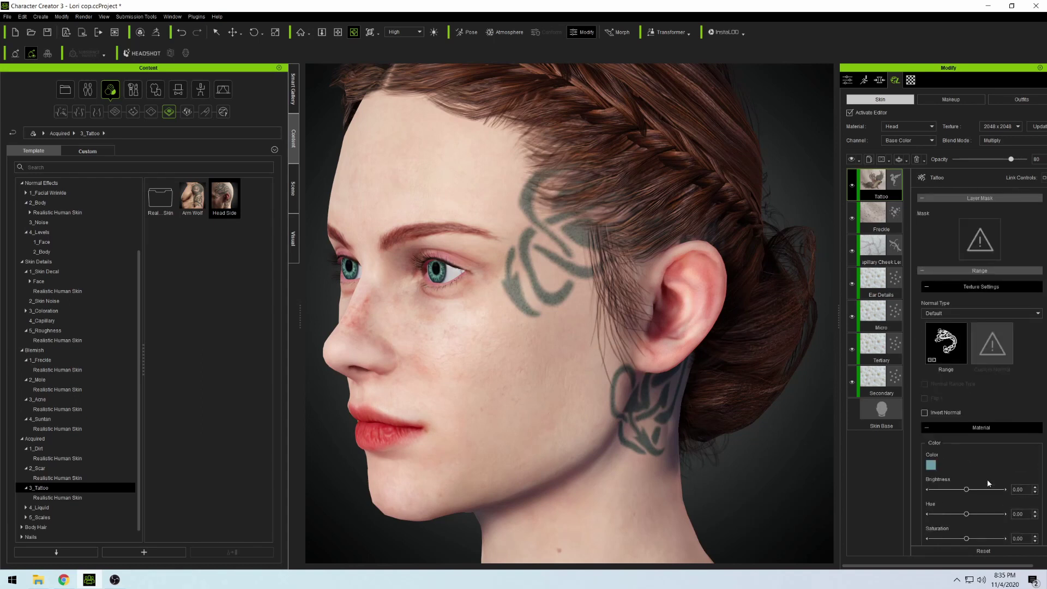
Move the tattoo across the face by setting its X offset to 0.06.
{"action": "scroll", "coordinate": [988, 483], "scroll_direction": "down", "scroll_amount": 8}
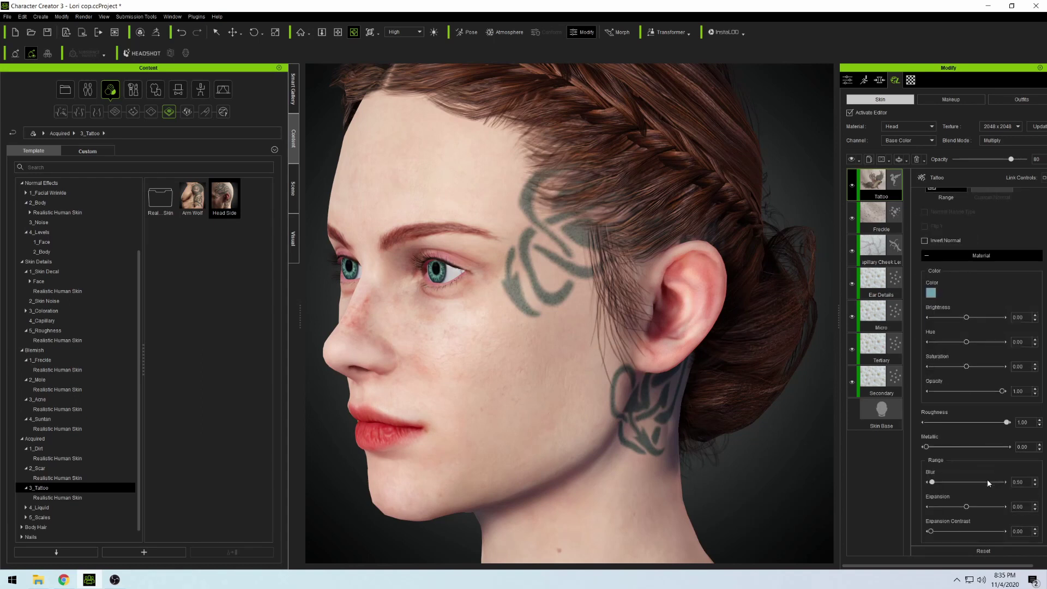
{"action": "scroll", "coordinate": [988, 483], "scroll_direction": "down", "scroll_amount": 3}
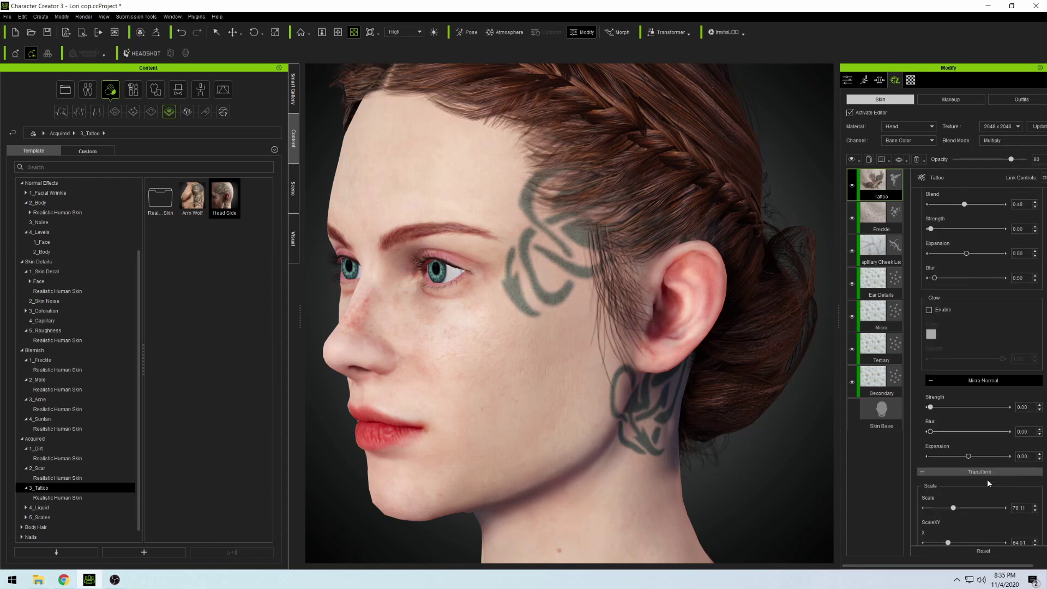
{"action": "scroll", "coordinate": [989, 483], "scroll_direction": "down", "scroll_amount": 2}
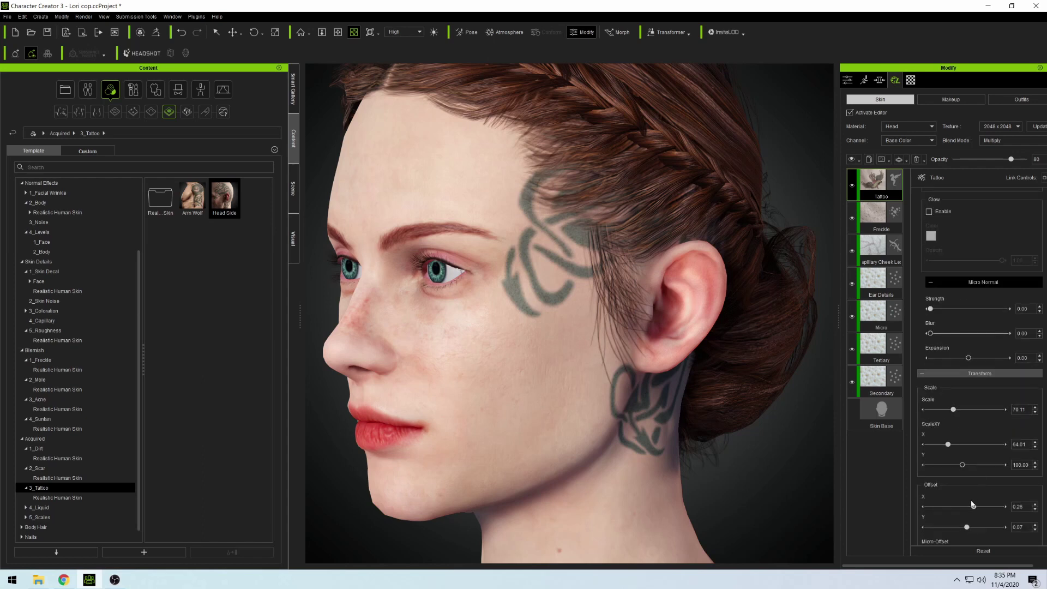
{"action": "left_click_drag", "start_coordinate": [973, 504], "coordinate": [967, 507]}
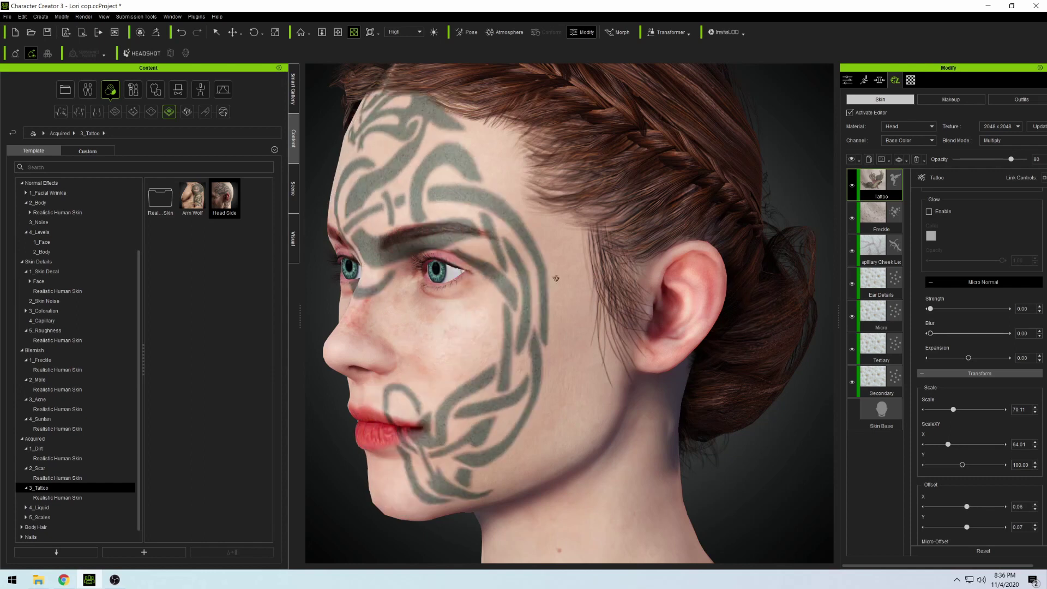
View the tattooed face from the front and delete the Tattoo layer.
{"action": "left_click_drag", "start_coordinate": [557, 278], "coordinate": [761, 315]}
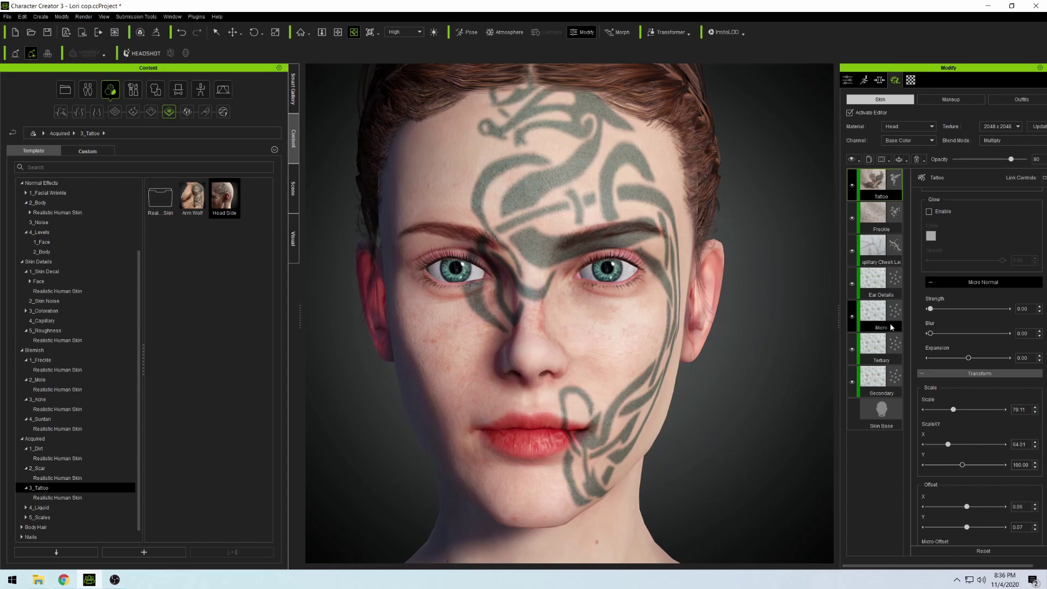
{"action": "right_click", "coordinate": [882, 179]}
{"action": "left_click", "coordinate": [902, 214]}
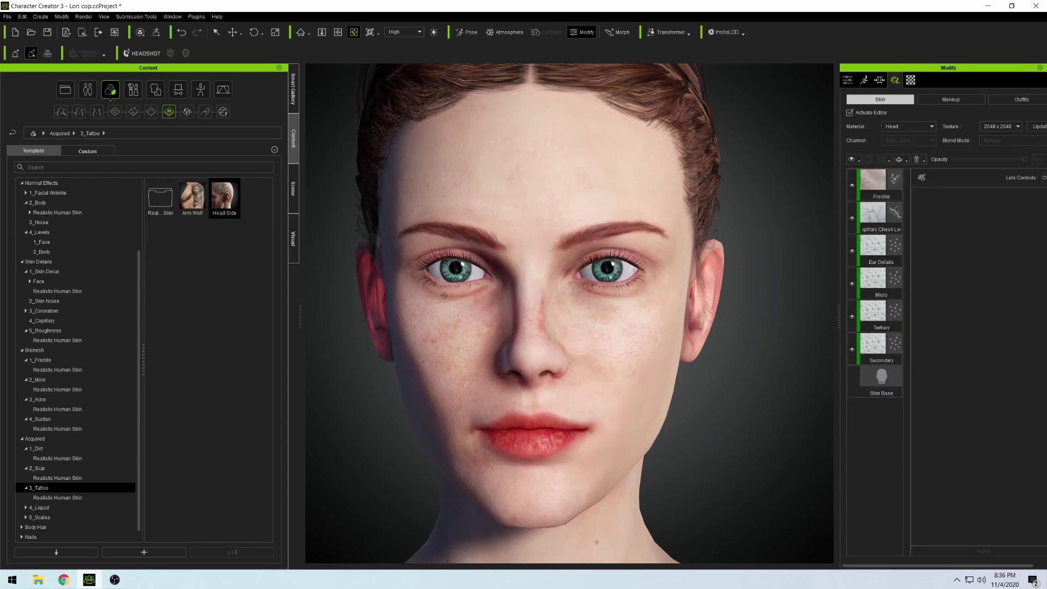
Open the Realistic Human Skin presets in the 3_Tattoo folder.
{"action": "right_click_drag", "start_coordinate": [445, 297], "coordinate": [488, 309]}
{"action": "left_click", "coordinate": [68, 497]}
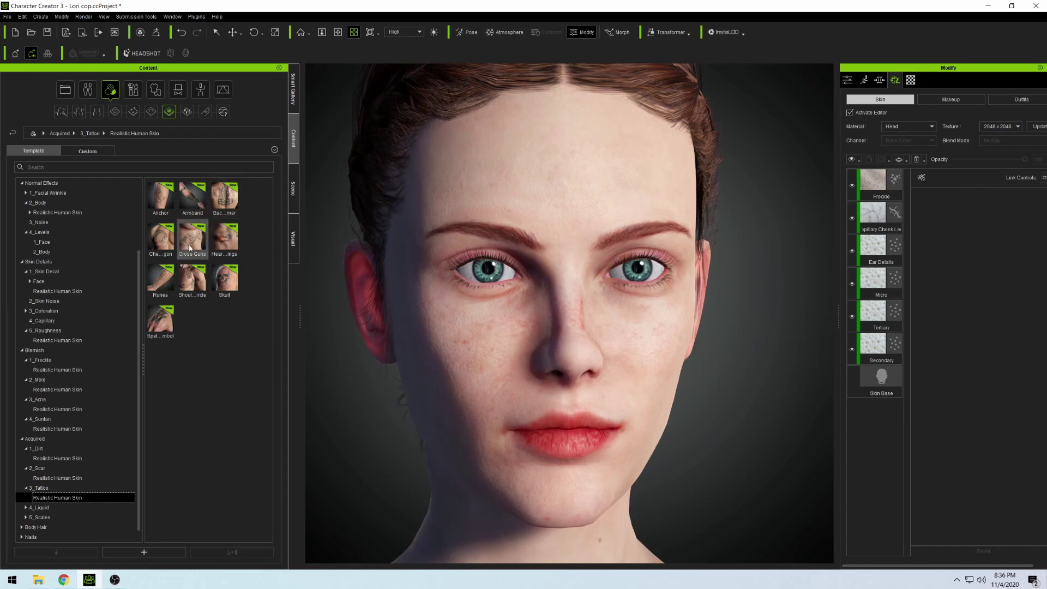
{"action": "mouse_move", "coordinate": [220, 295]}
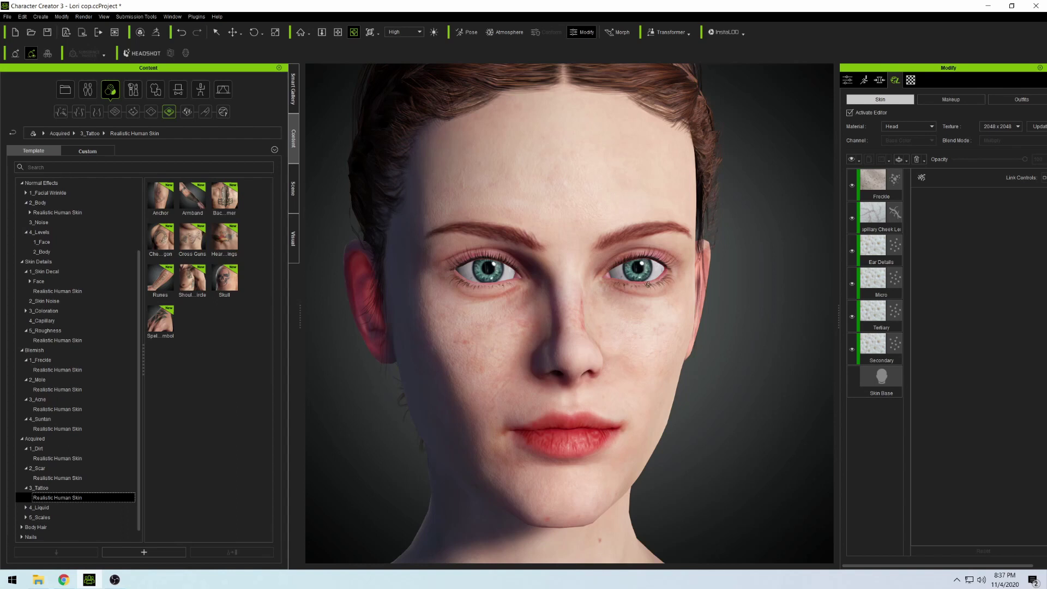
{"action": "left_click_drag", "start_coordinate": [521, 313], "coordinate": [592, 315]}
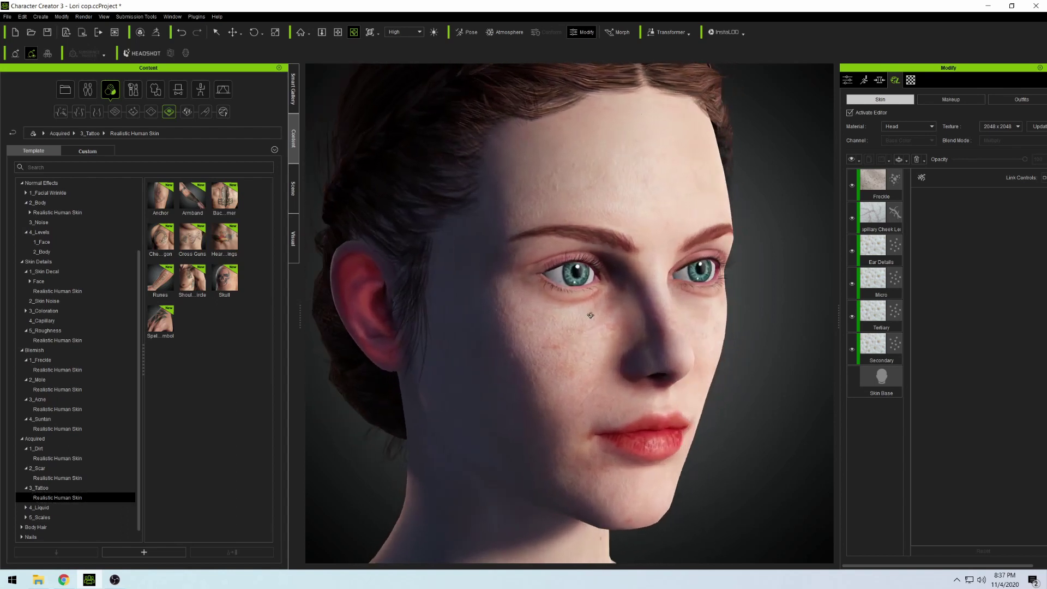
{"action": "scroll", "coordinate": [593, 315], "scroll_direction": "up", "scroll_amount": 4}
{"action": "scroll", "coordinate": [593, 315], "scroll_direction": "down", "scroll_amount": 2}
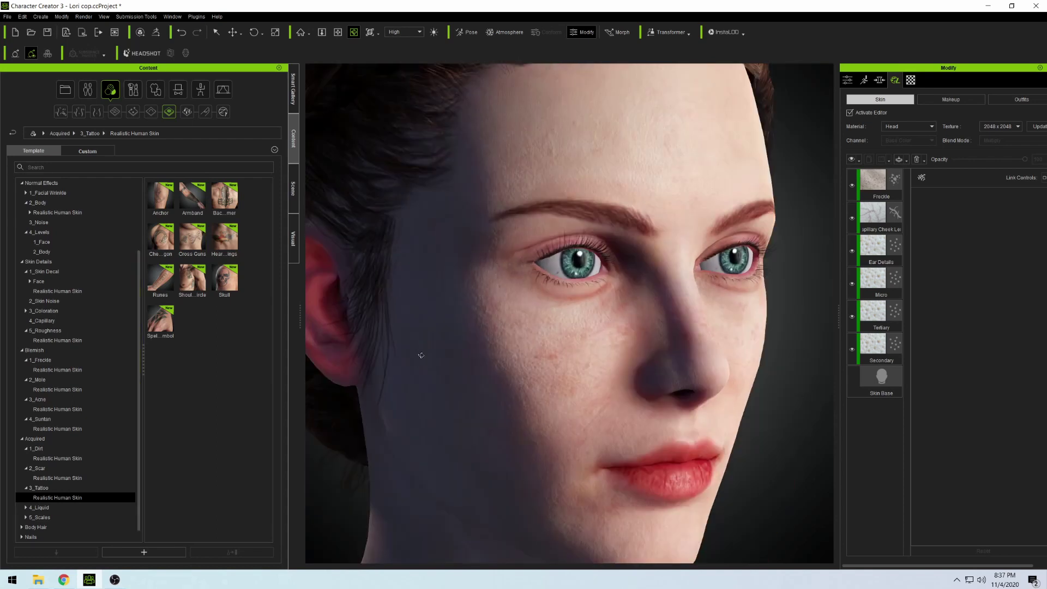
Apply the Bloody Face preset from the Realistic Human Skin set in 4_Liquid and view the face from the front.
{"action": "scroll", "coordinate": [76, 464], "scroll_direction": "down", "scroll_amount": 1}
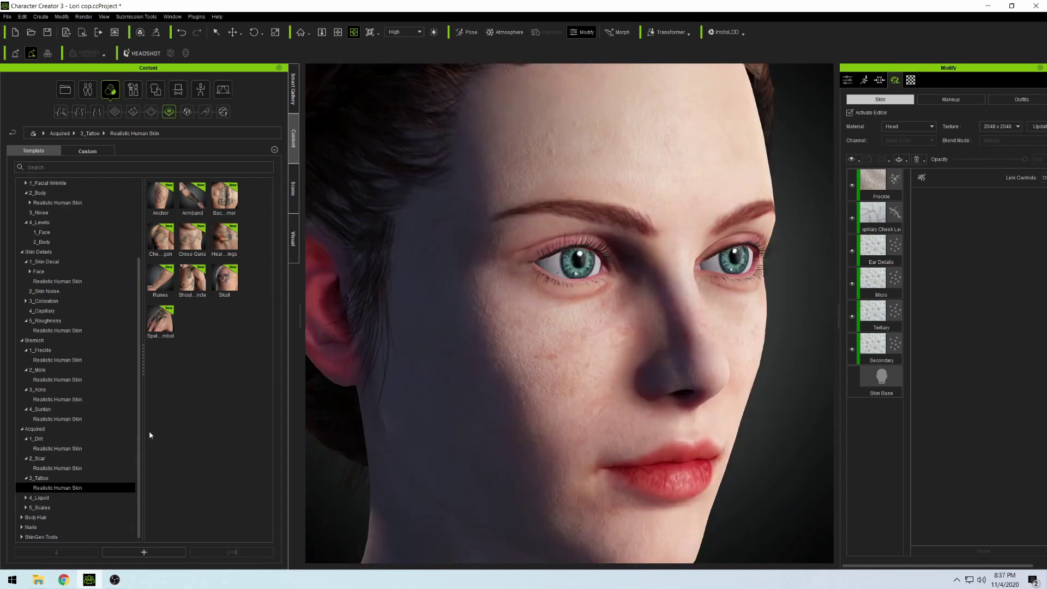
{"action": "left_click", "coordinate": [52, 498]}
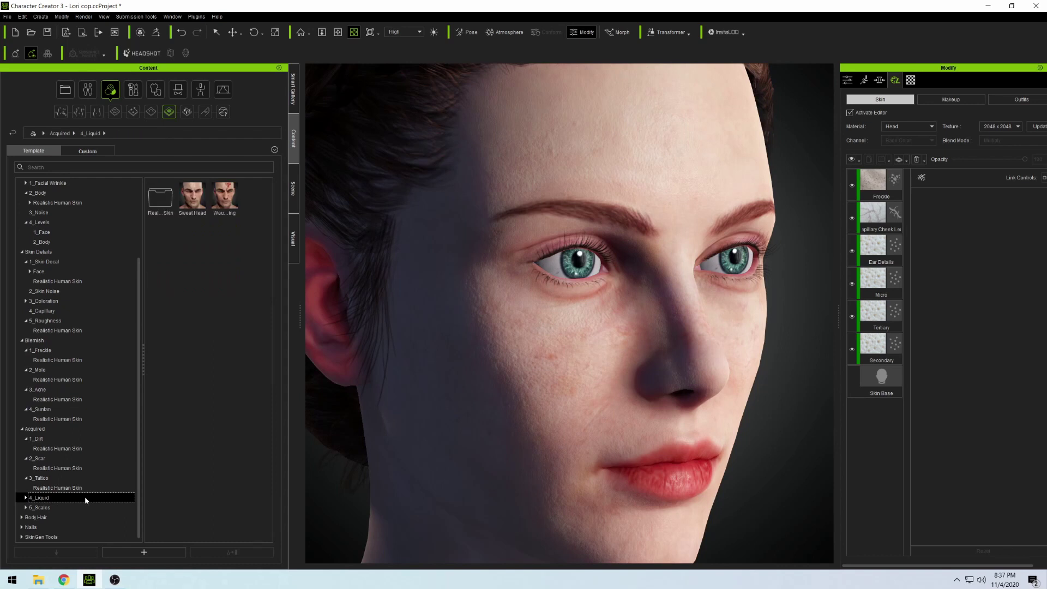
{"action": "double_click", "coordinate": [160, 198]}
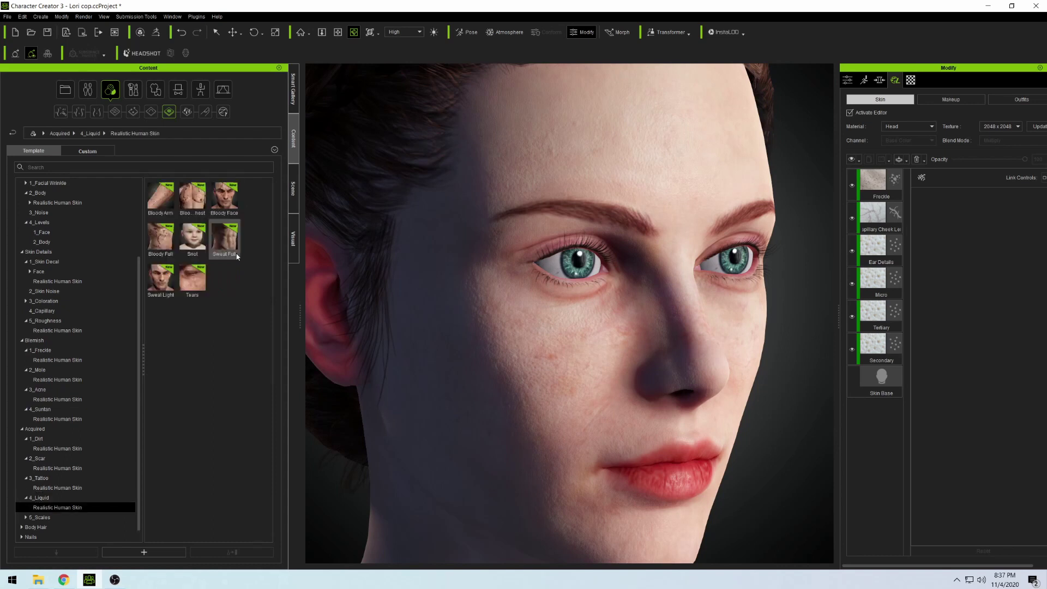
{"action": "double_click", "coordinate": [233, 204]}
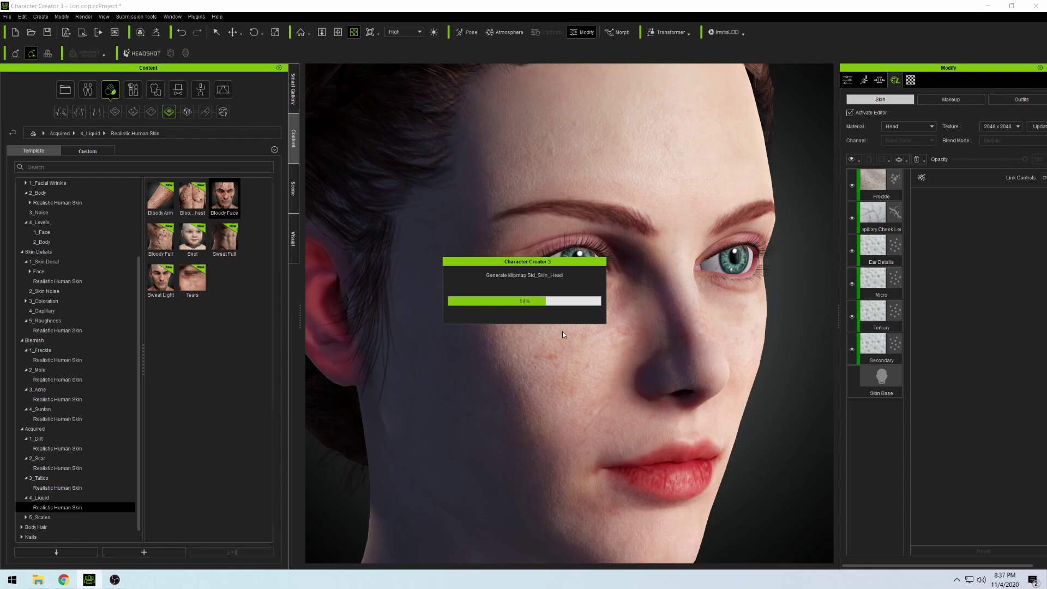
{"action": "left_click_drag", "start_coordinate": [624, 318], "coordinate": [578, 320]}
{"action": "scroll", "coordinate": [578, 320], "scroll_direction": "down", "scroll_amount": 2}
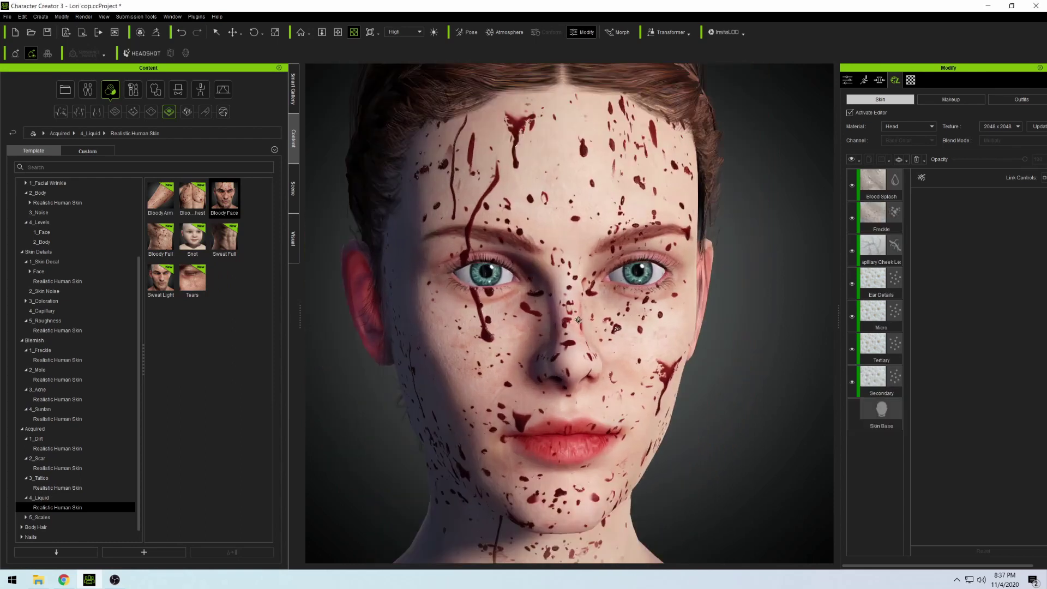
{"action": "right_click_drag", "start_coordinate": [648, 273], "coordinate": [631, 271]}
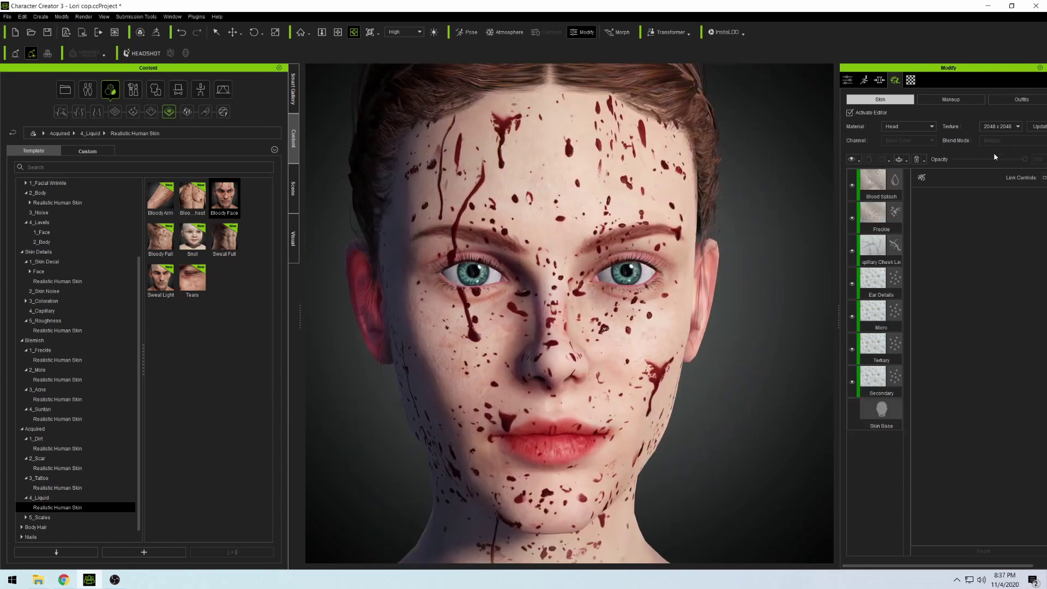
Examine the Blood Splash layer's pattern, transform and drip settings.
{"action": "left_click", "coordinate": [875, 182]}
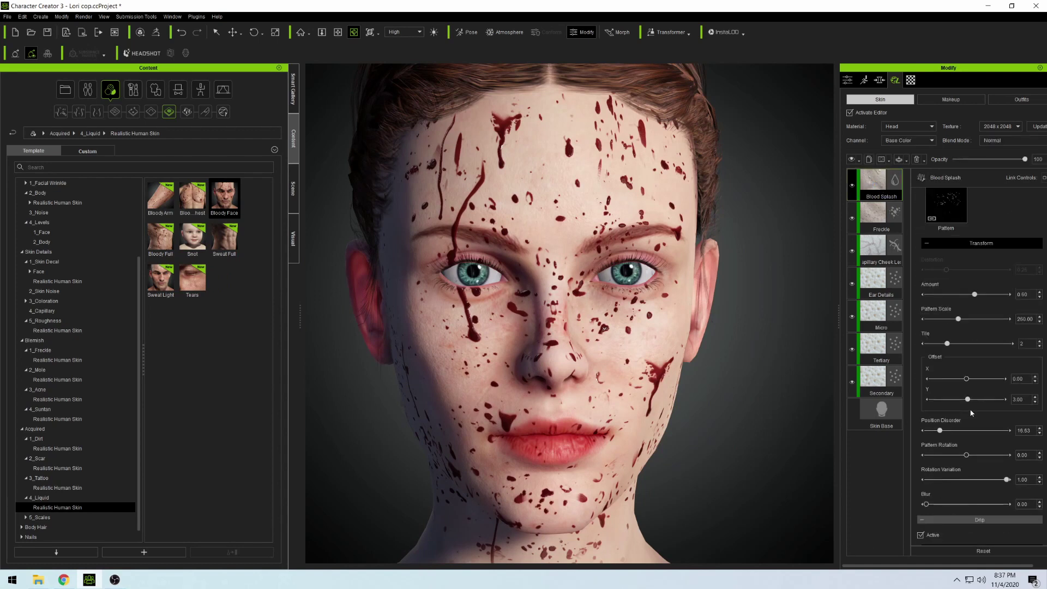
{"action": "scroll", "coordinate": [971, 413], "scroll_direction": "down", "scroll_amount": 5}
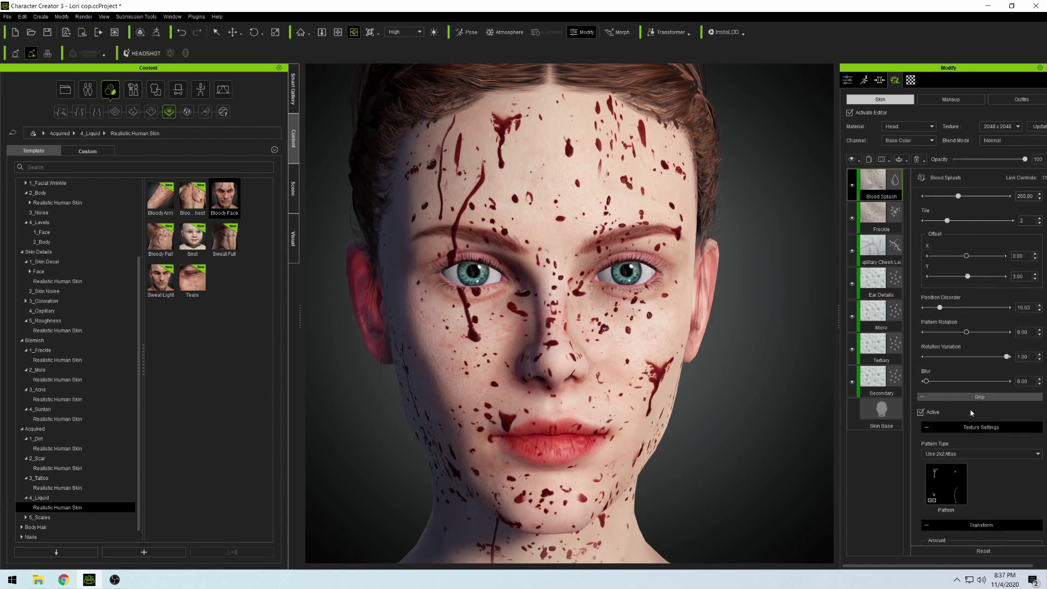
{"action": "scroll", "coordinate": [971, 413], "scroll_direction": "up", "scroll_amount": 6}
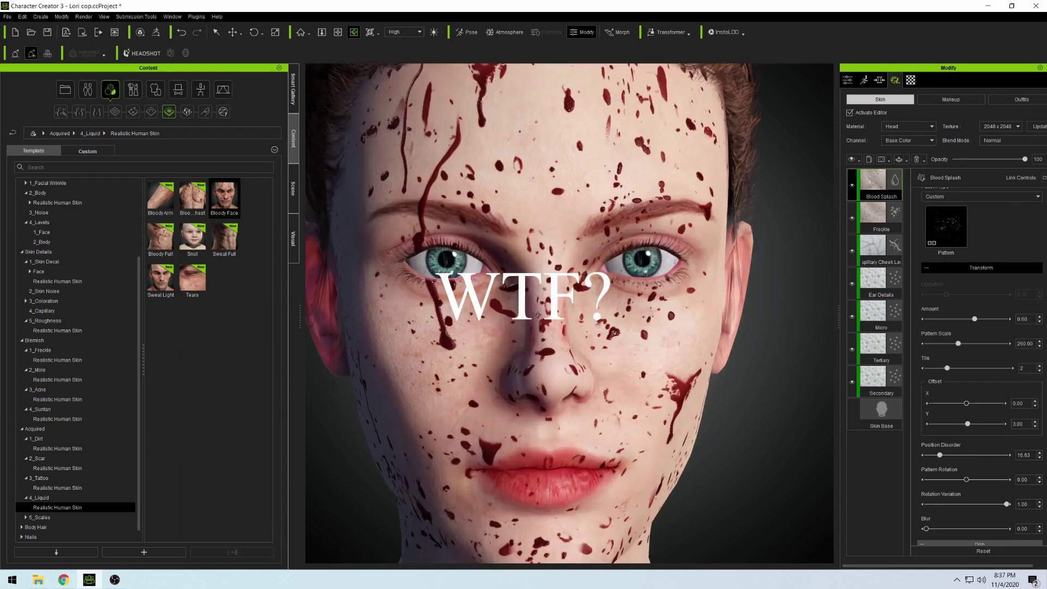
Delete the Blood Splash layer from the head skin.
{"action": "right_click", "coordinate": [875, 180]}
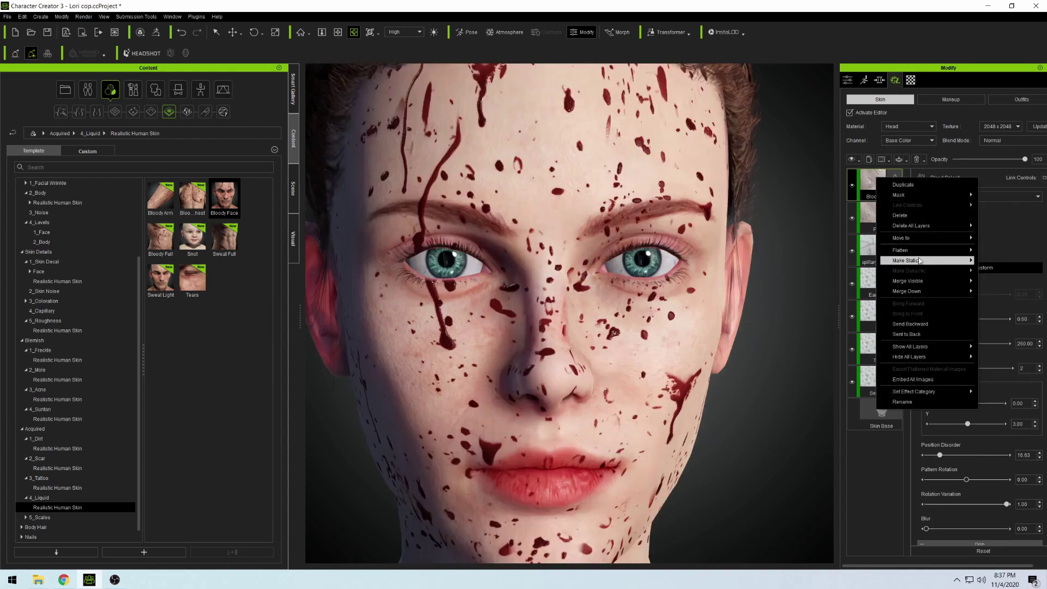
{"action": "left_click", "coordinate": [905, 213]}
{"action": "left_click_drag", "start_coordinate": [308, 416], "coordinate": [371, 396]}
Apply the Scales preset from the Acquired 5_Scales folder to the character and view the face from the front.
{"action": "scroll", "coordinate": [69, 455], "scroll_direction": "down", "scroll_amount": 1}
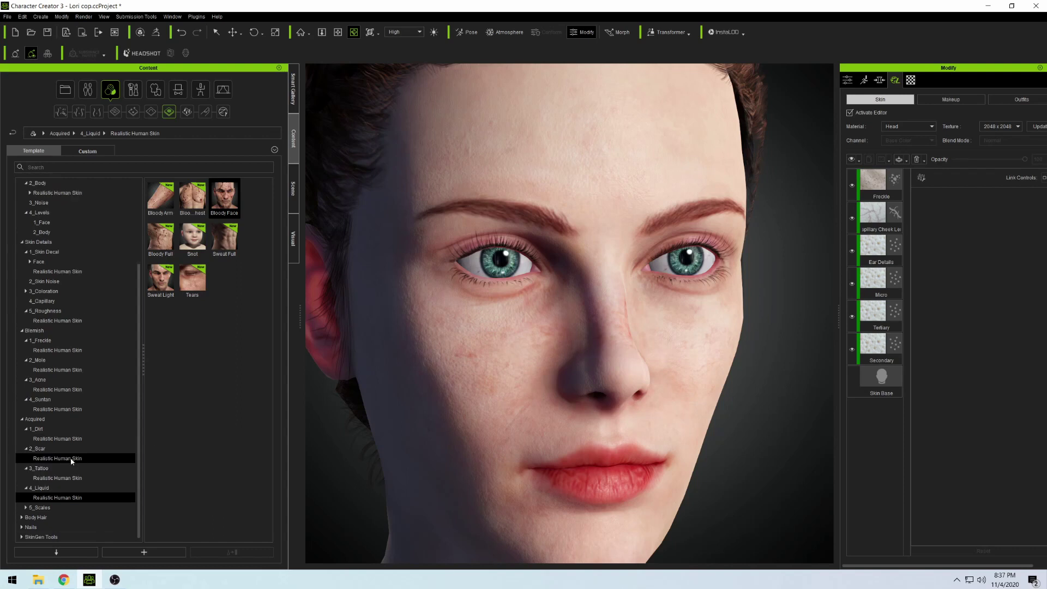
{"action": "left_click", "coordinate": [61, 509]}
{"action": "double_click", "coordinate": [170, 198]}
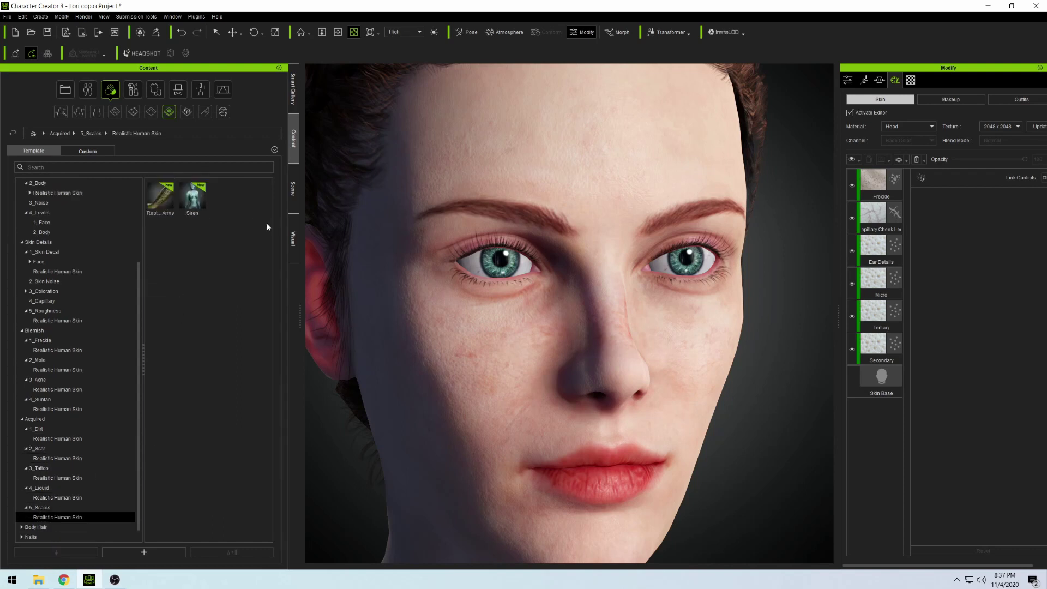
{"action": "left_click", "coordinate": [55, 507]}
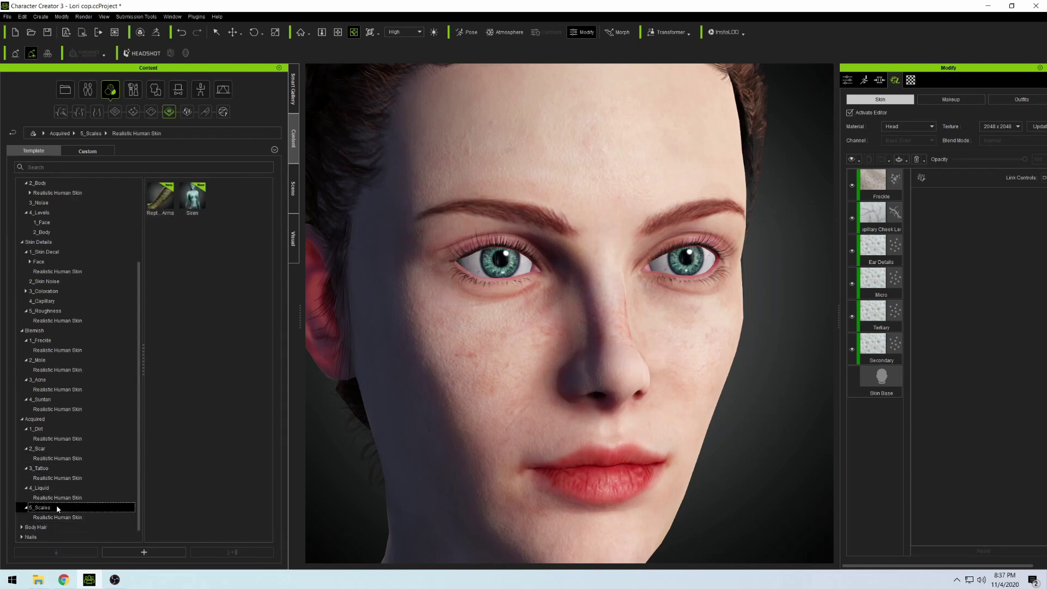
{"action": "left_click_drag", "start_coordinate": [199, 208], "coordinate": [725, 318]}
{"action": "scroll", "coordinate": [557, 318], "scroll_direction": "down", "scroll_amount": 5}
{"action": "scroll", "coordinate": [556, 317], "scroll_direction": "up", "scroll_amount": 2}
{"action": "right_click_drag", "start_coordinate": [725, 318], "coordinate": [668, 332]}
Delete the Scale layer from the head skin.
{"action": "left_click", "coordinate": [876, 185]}
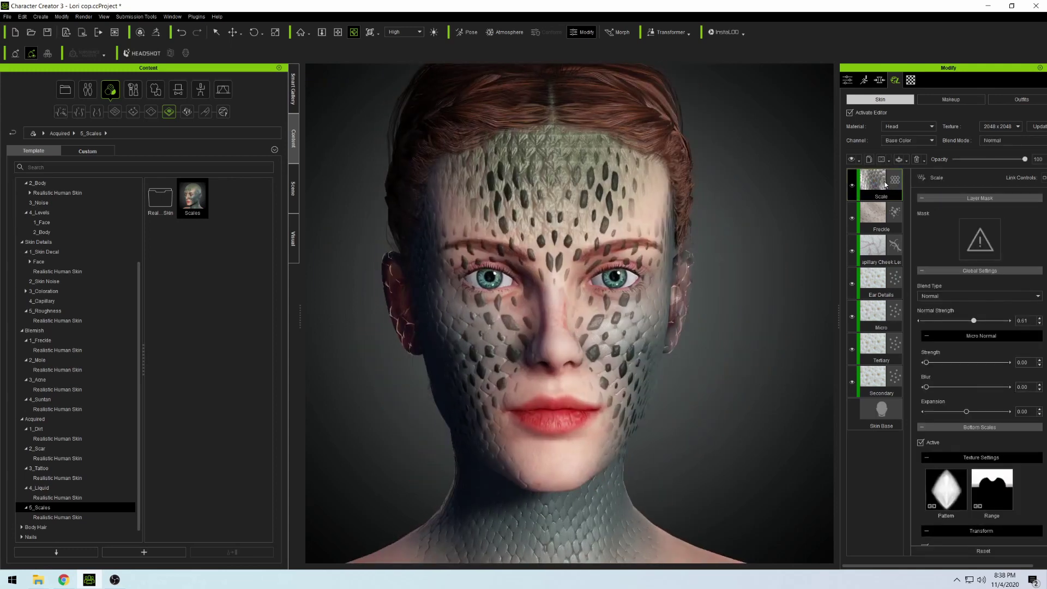
{"action": "right_click", "coordinate": [885, 184]}
{"action": "left_click", "coordinate": [522, 357]}
{"action": "key", "text": "Delete"}
{"action": "right_click_drag", "start_coordinate": [617, 343], "coordinate": [709, 343]}
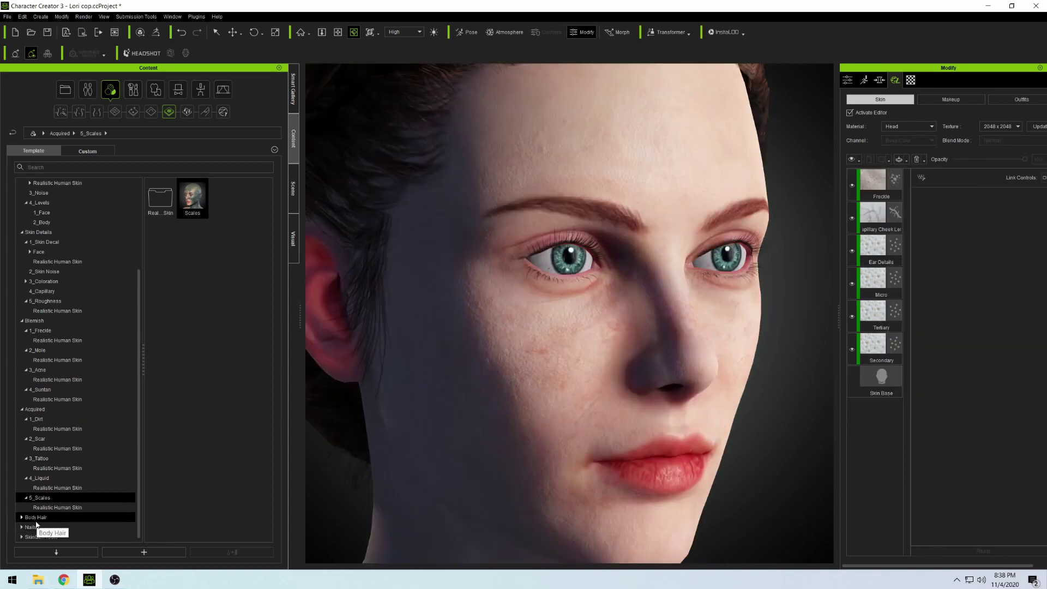
Browse the Body Hair, Nails and SkinGen Tools categories of the skin templates.
{"action": "left_click", "coordinate": [36, 519]}
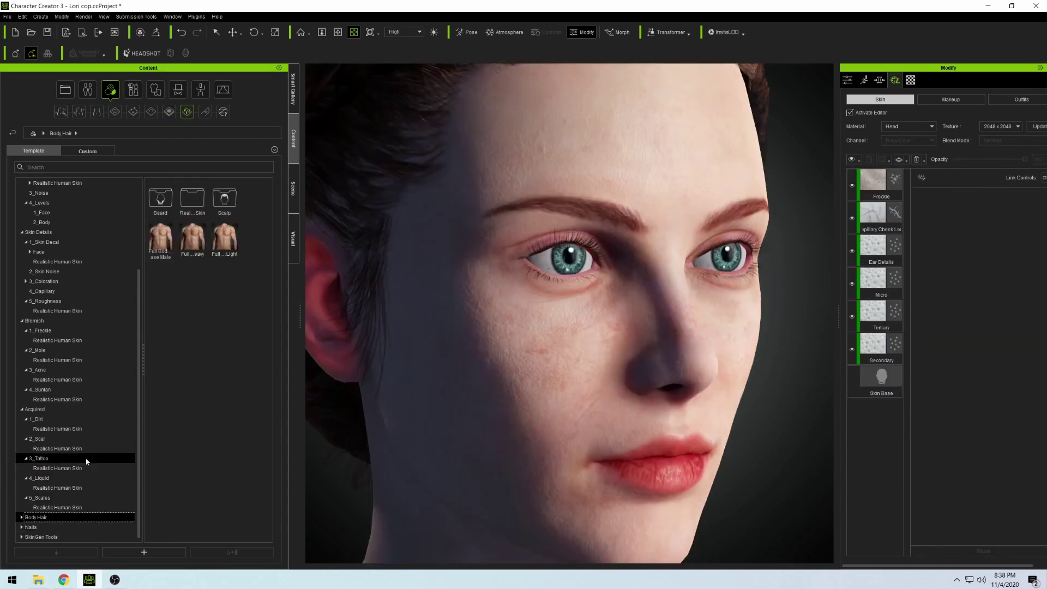
{"action": "left_click", "coordinate": [33, 527]}
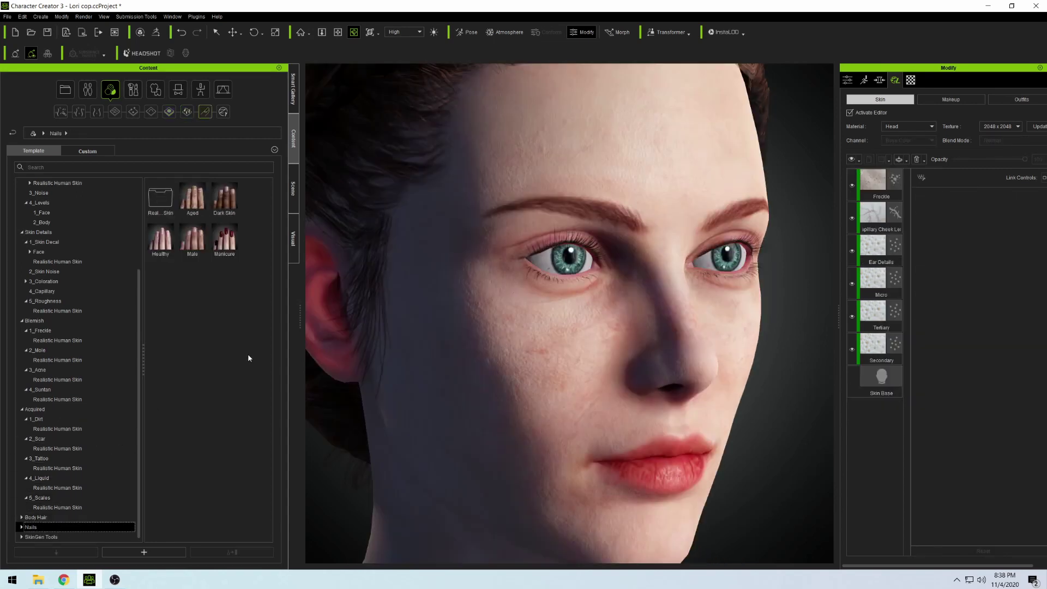
{"action": "left_click_drag", "start_coordinate": [499, 296], "coordinate": [416, 296]}
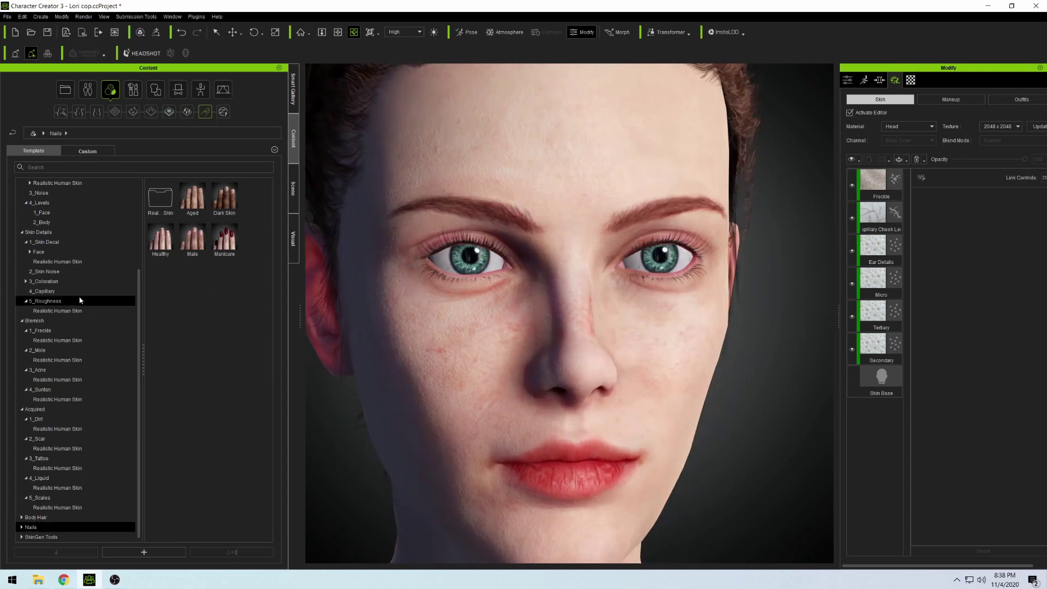
{"action": "scroll", "coordinate": [82, 300], "scroll_direction": "up", "scroll_amount": 4}
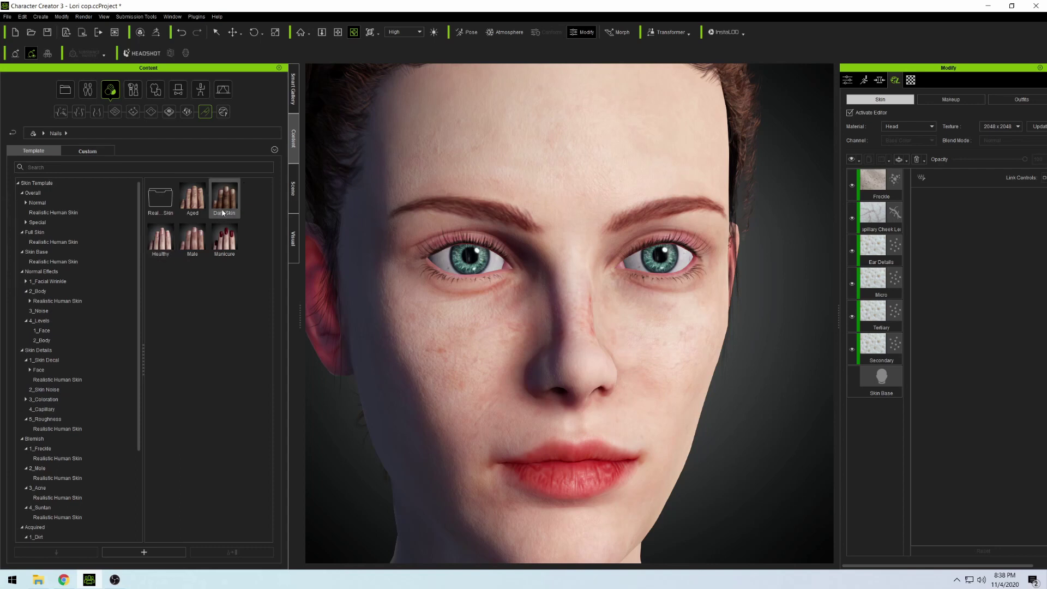
{"action": "left_click", "coordinate": [225, 113]}
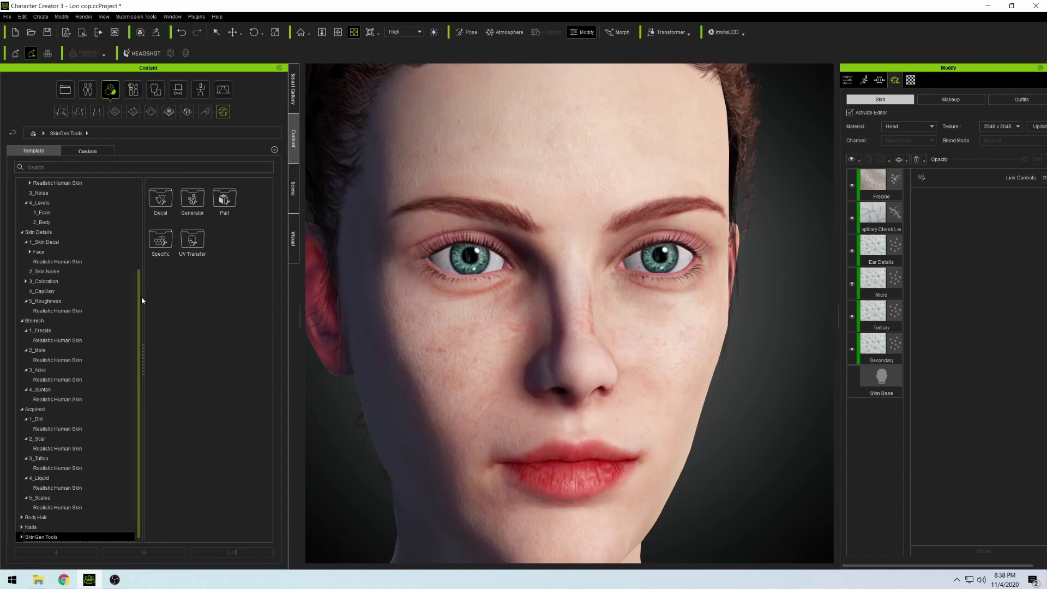
{"action": "left_click_drag", "start_coordinate": [140, 297], "coordinate": [140, 210]}
{"action": "right_click_drag", "start_coordinate": [662, 276], "coordinate": [697, 288]}
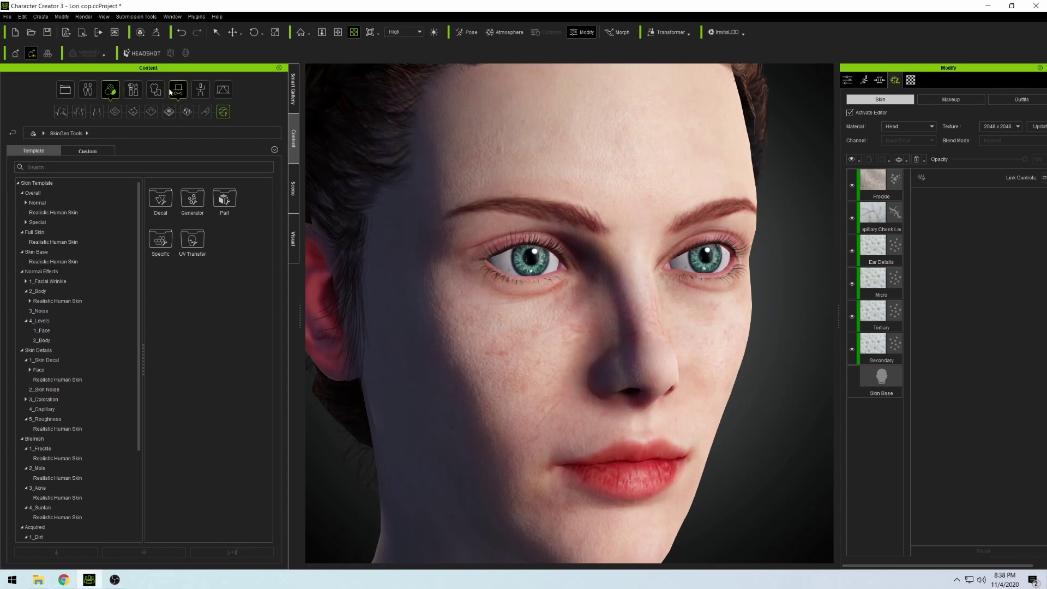
Show the Full Skin presets and collapse the skin template folders from Overall through Acquired.
{"action": "left_click", "coordinate": [62, 111]}
{"action": "left_click", "coordinate": [80, 113]}
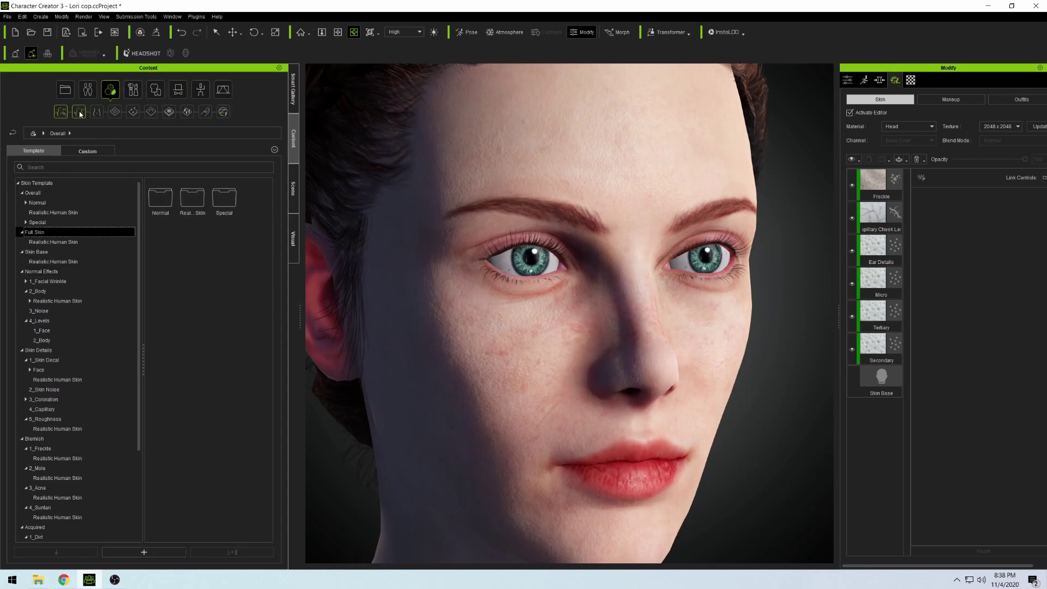
{"action": "left_click", "coordinate": [22, 195]}
{"action": "left_click", "coordinate": [22, 204]}
{"action": "left_click", "coordinate": [21, 213]}
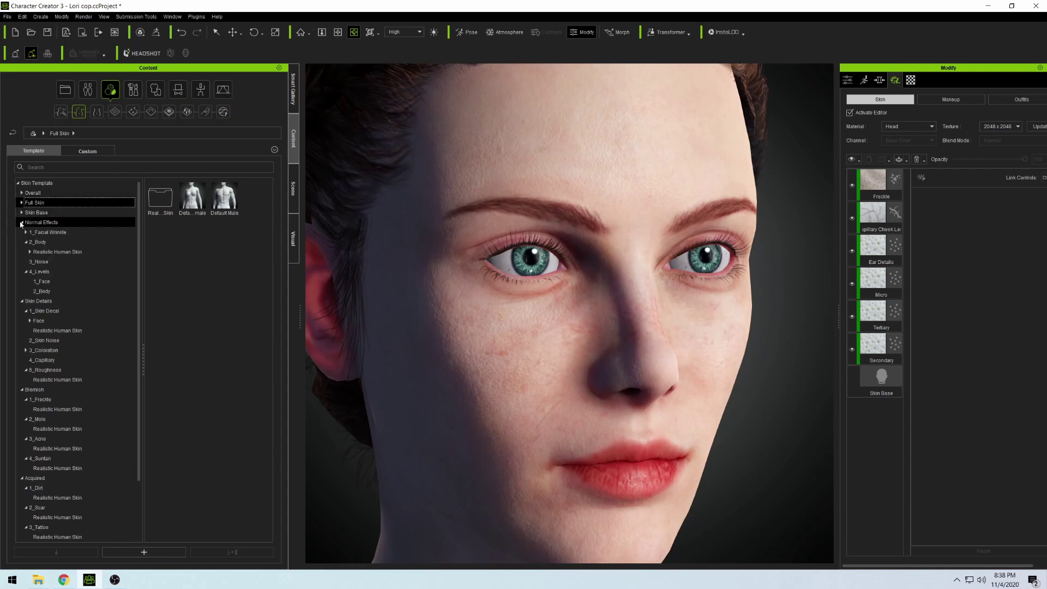
{"action": "left_click", "coordinate": [22, 223]}
{"action": "left_click", "coordinate": [22, 232]}
{"action": "left_click", "coordinate": [22, 242]}
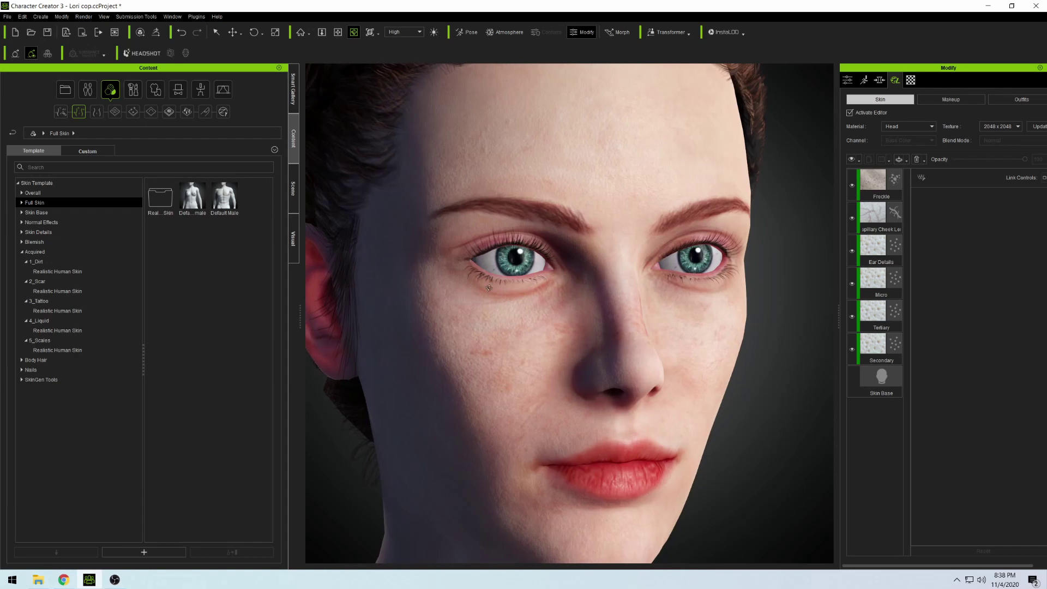
{"action": "left_click", "coordinate": [22, 251]}
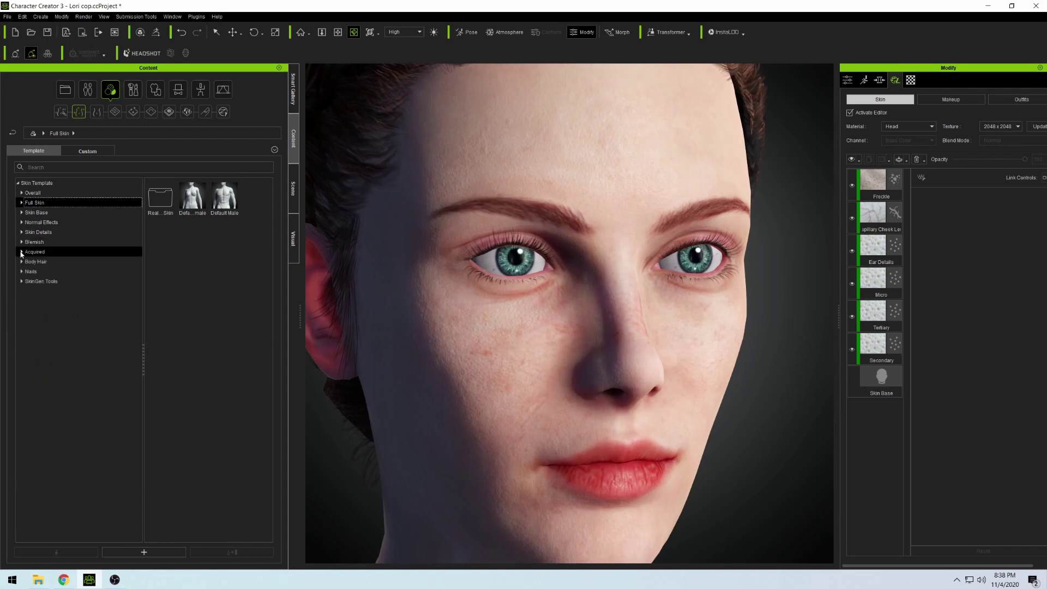
Check the subfolders inside the Body Hair and SkinGen Tools categories.
{"action": "left_click", "coordinate": [22, 262]}
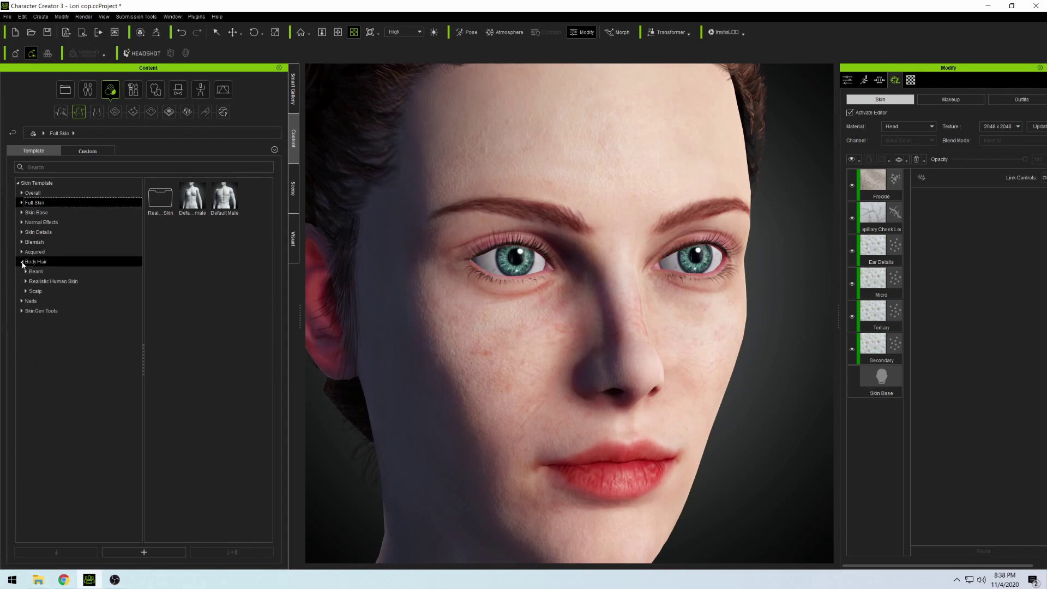
{"action": "left_click", "coordinate": [22, 262]}
{"action": "left_click", "coordinate": [22, 281]}
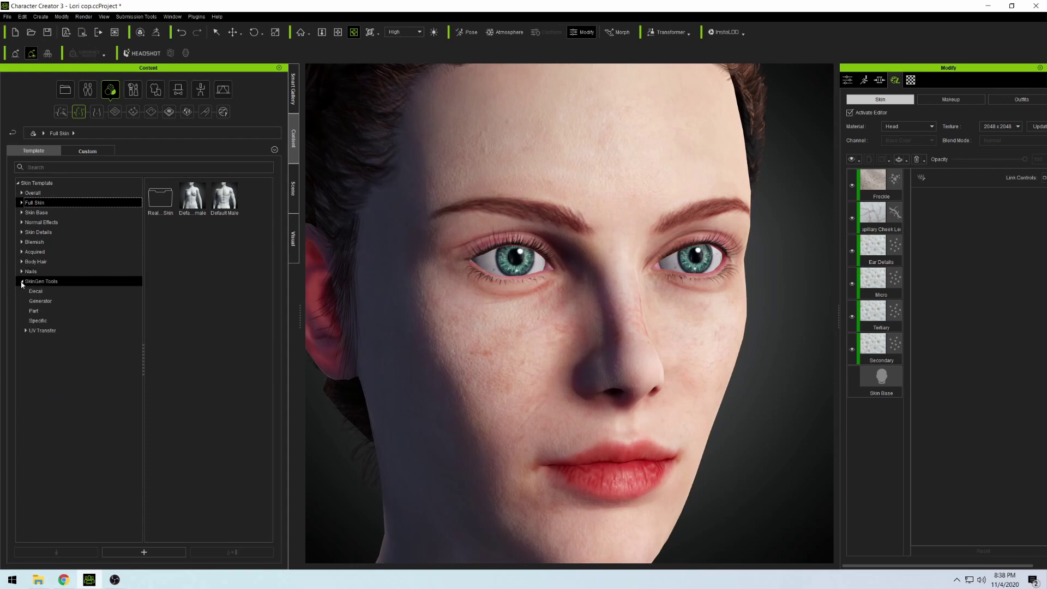
Apply the Capable preset from the makeup templates' Full Makeup, Makeup & SFX, 1_Daily folder.
{"action": "left_click", "coordinate": [135, 88]}
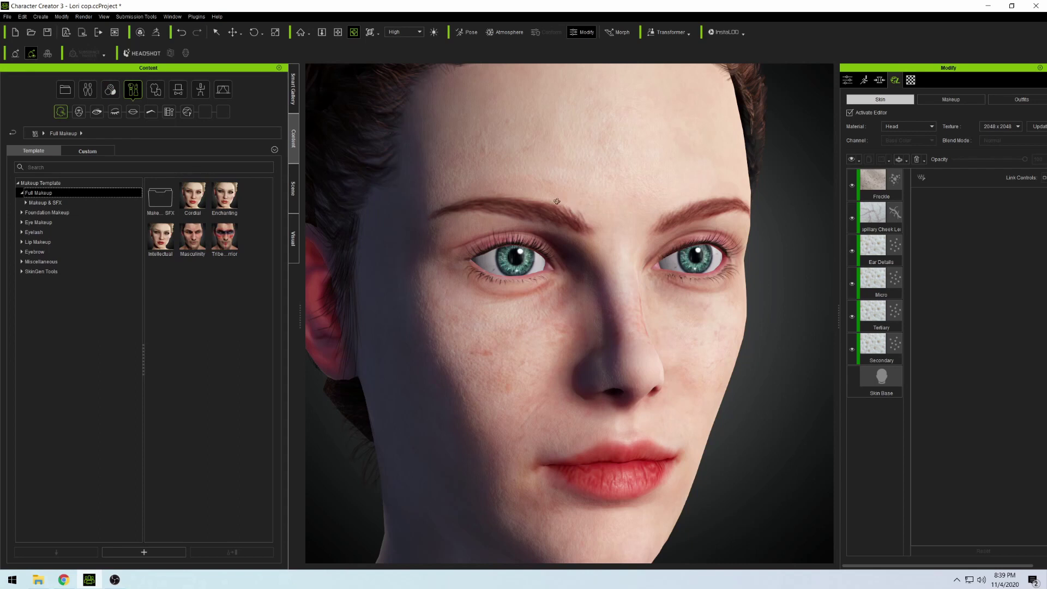
{"action": "left_click_drag", "start_coordinate": [553, 183], "coordinate": [527, 202]}
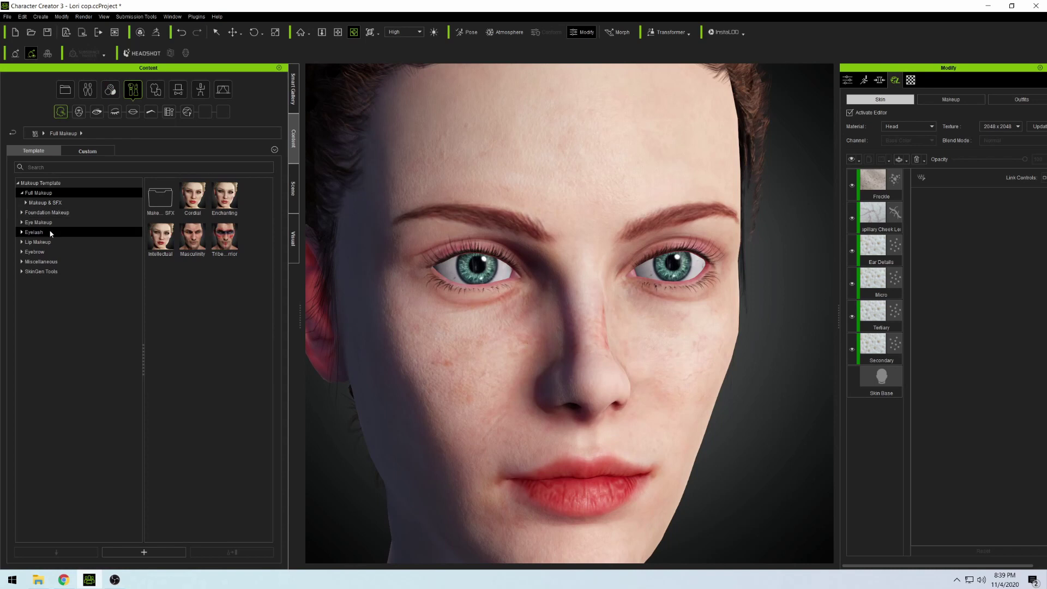
{"action": "left_click", "coordinate": [47, 202]}
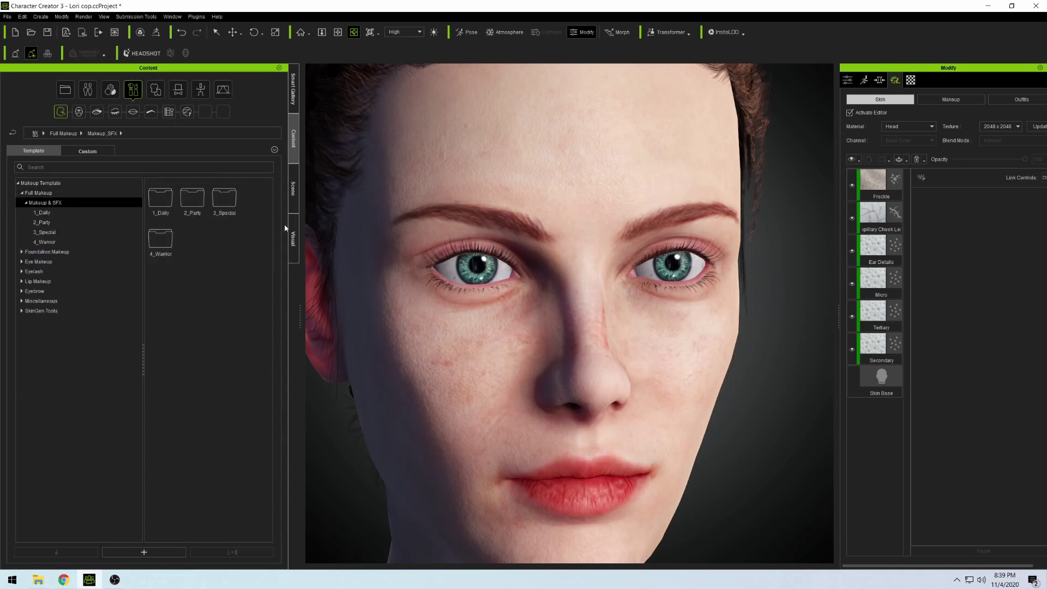
{"action": "double_click", "coordinate": [160, 198]}
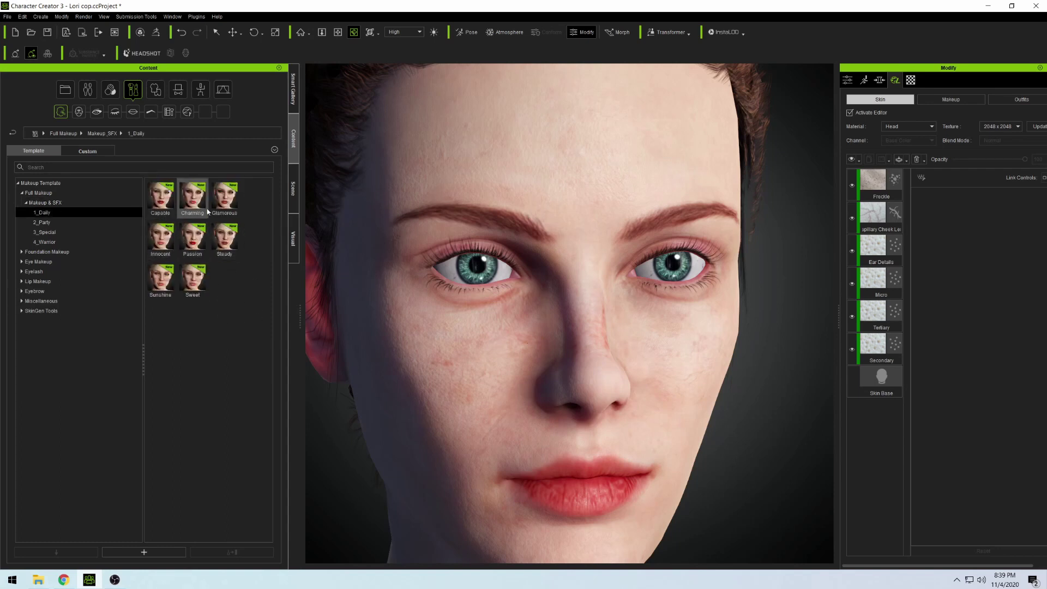
{"action": "double_click", "coordinate": [161, 195]}
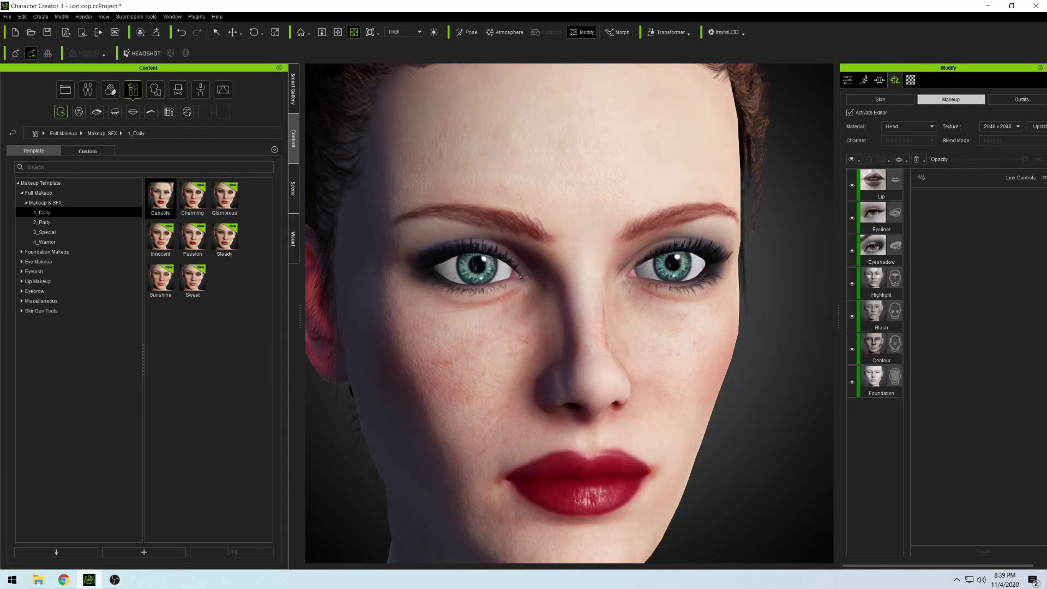
Delete the Lip layer from the head's makeup layers.
{"action": "scroll", "coordinate": [522, 277], "scroll_direction": "down", "scroll_amount": 5}
{"action": "scroll", "coordinate": [575, 345], "scroll_direction": "up", "scroll_amount": 4}
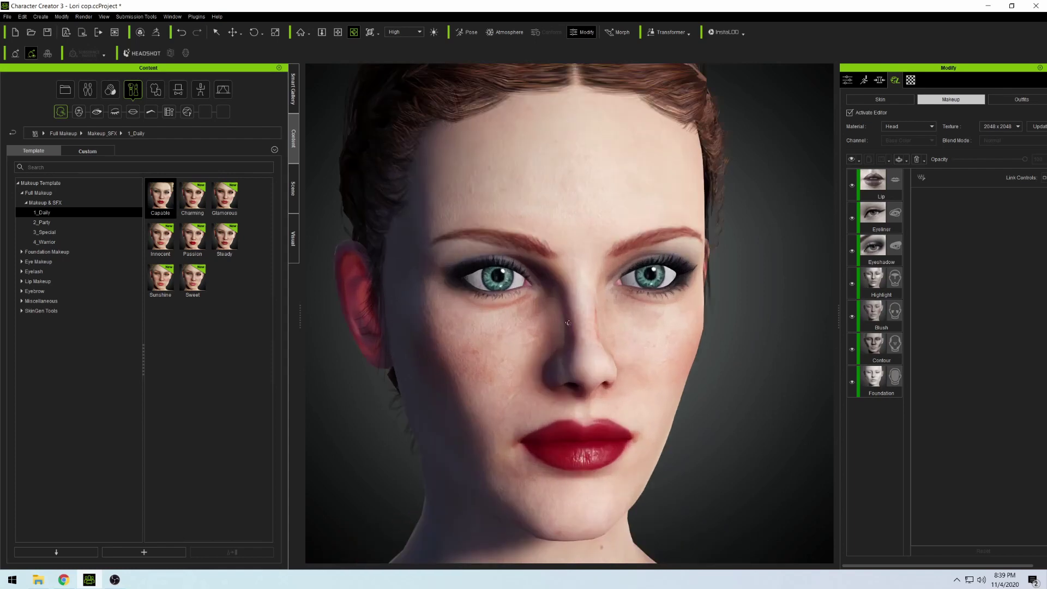
{"action": "left_click", "coordinate": [877, 188]}
{"action": "right_click", "coordinate": [876, 183]}
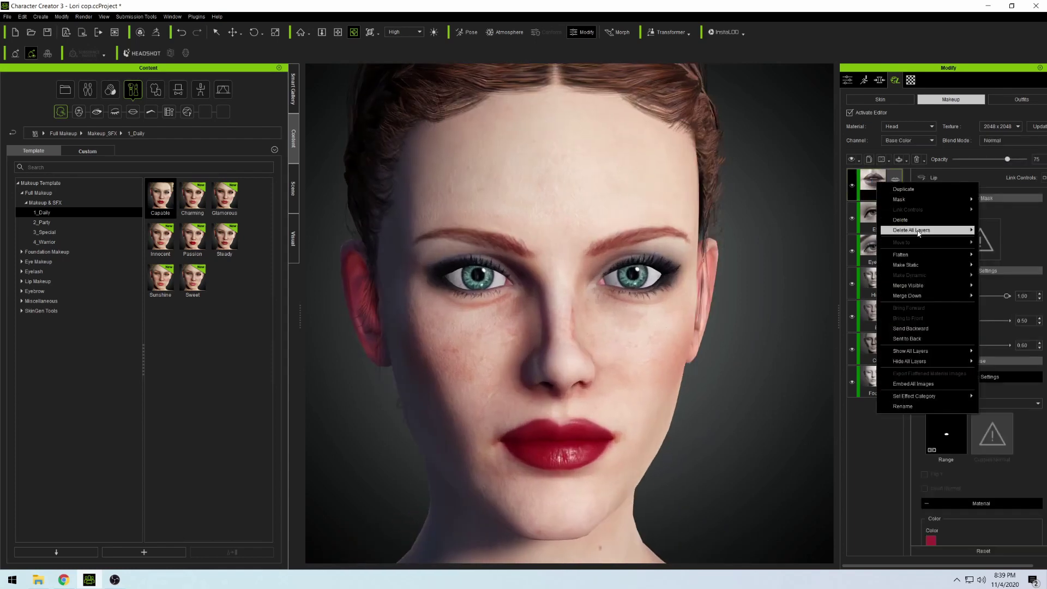
{"action": "left_click", "coordinate": [919, 220]}
Delete the Eyeliner and Eyeshadow layers from the head's makeup.
{"action": "left_click", "coordinate": [875, 185]}
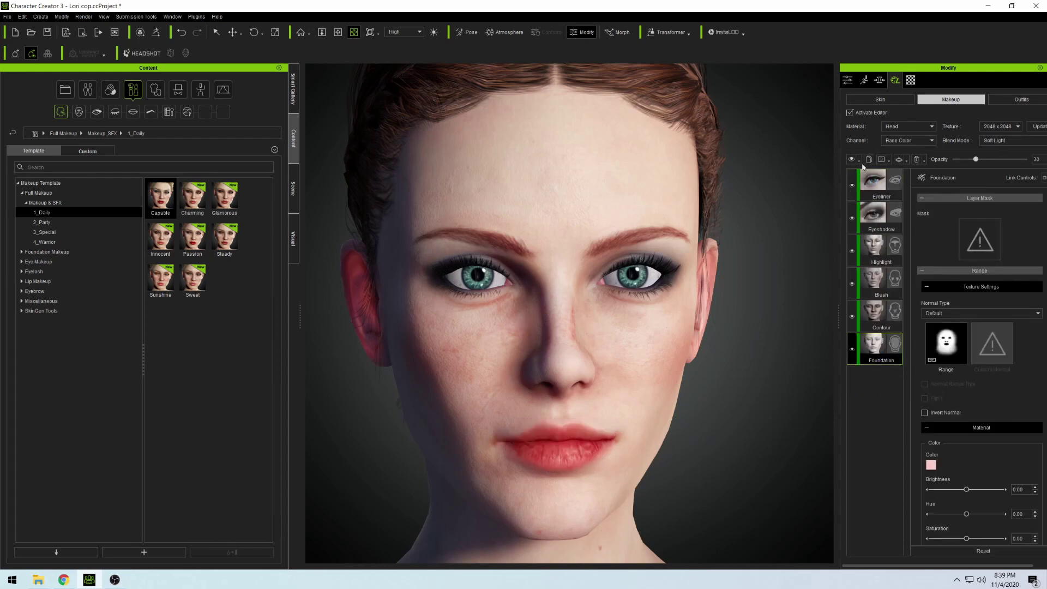
{"action": "left_click", "coordinate": [851, 186]}
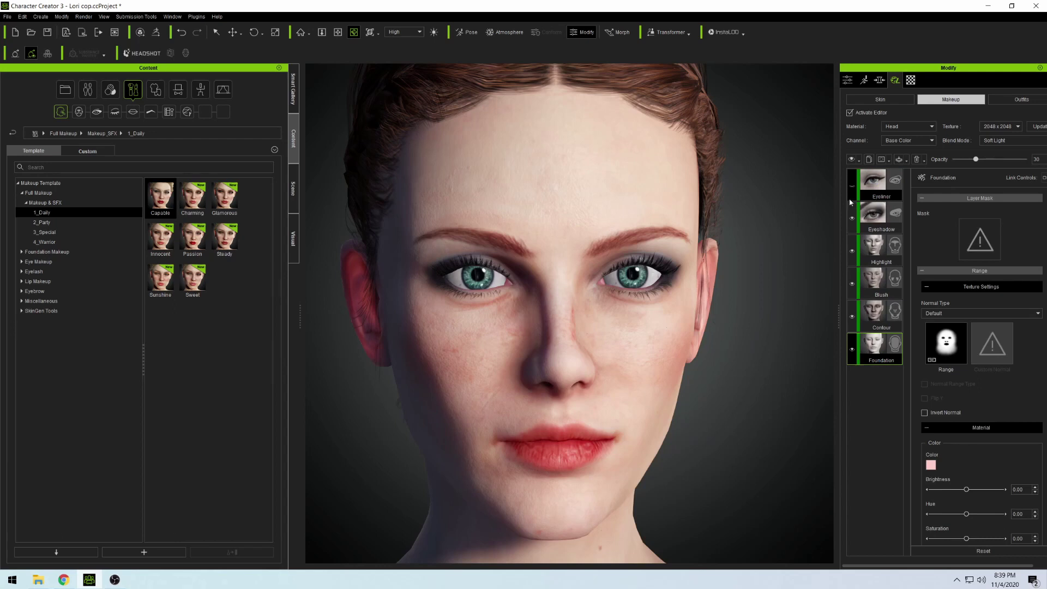
{"action": "right_click", "coordinate": [876, 187]}
{"action": "left_click", "coordinate": [876, 186]}
{"action": "right_click", "coordinate": [877, 186]}
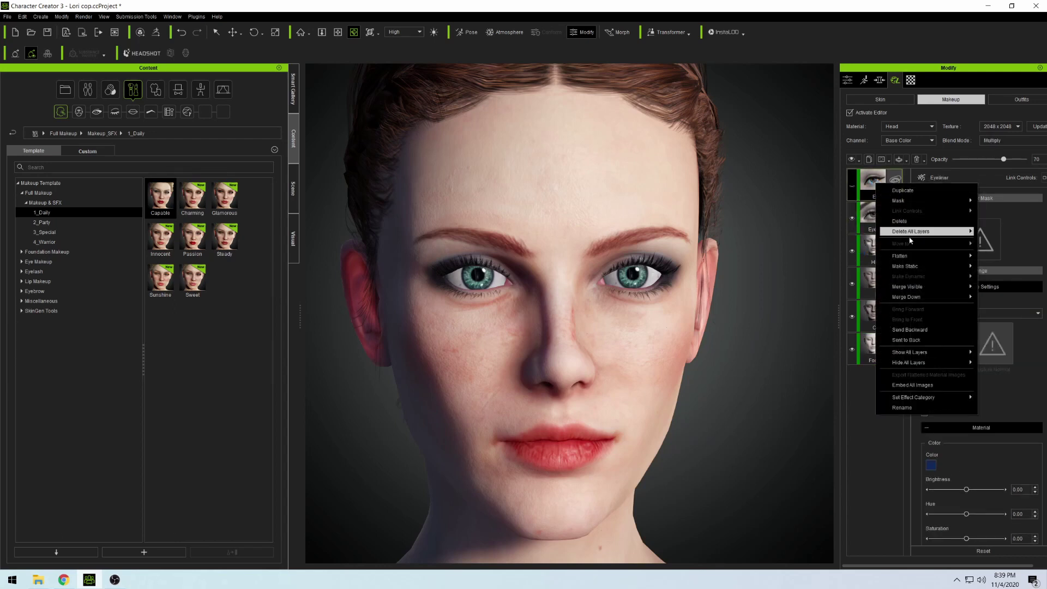
{"action": "left_click", "coordinate": [908, 223]}
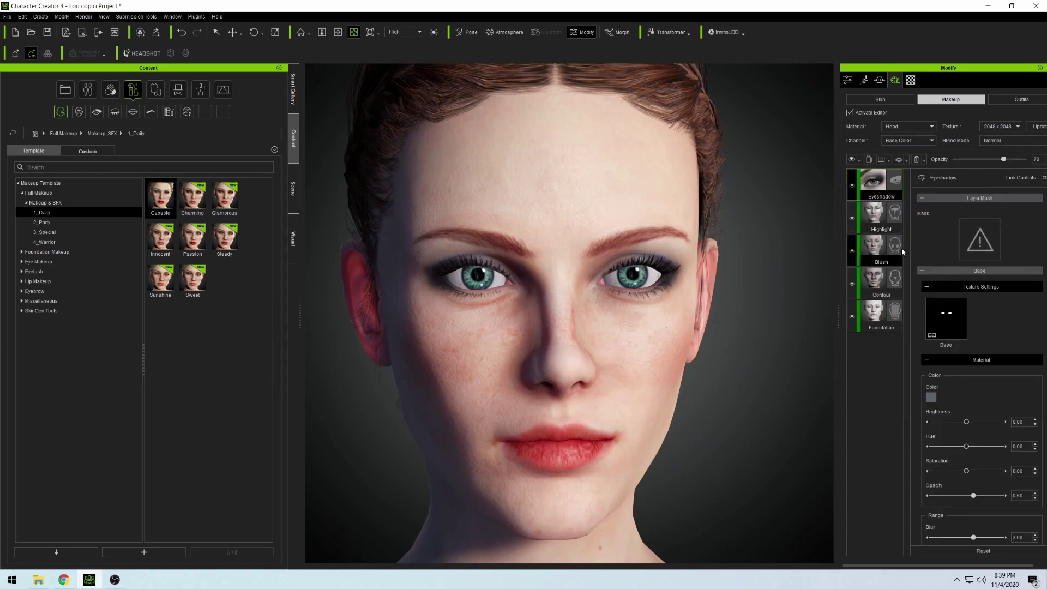
{"action": "right_click", "coordinate": [879, 190]}
{"action": "left_click", "coordinate": [903, 227]}
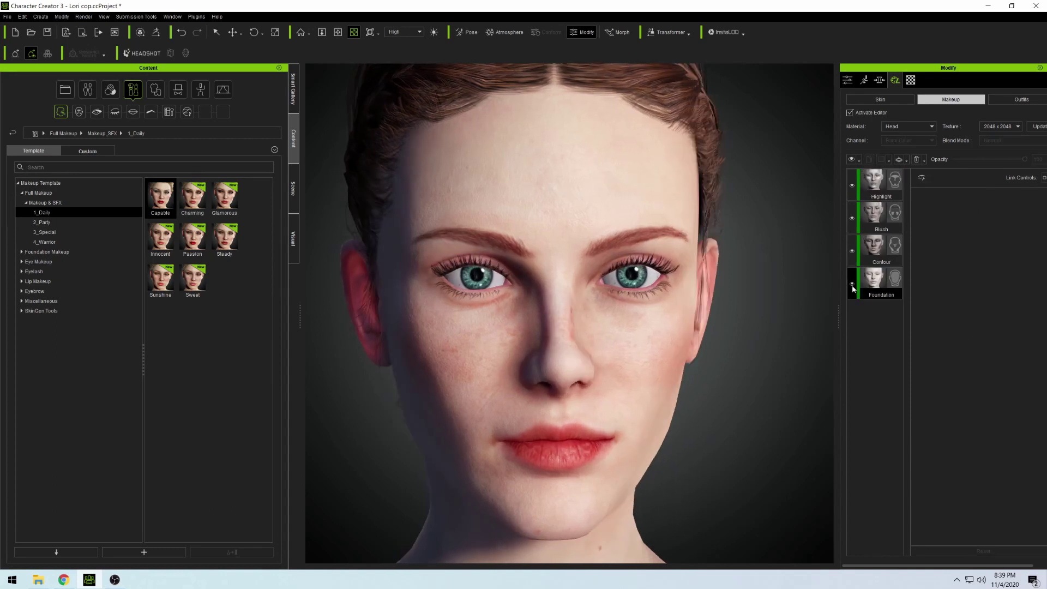
Toggle the Contour layer's visibility to compare its effect, select the Highlight layer and inspect the face up close.
{"action": "left_click_drag", "start_coordinate": [636, 235], "coordinate": [774, 234]}
{"action": "left_click", "coordinate": [853, 252]}
{"action": "left_click", "coordinate": [854, 252]}
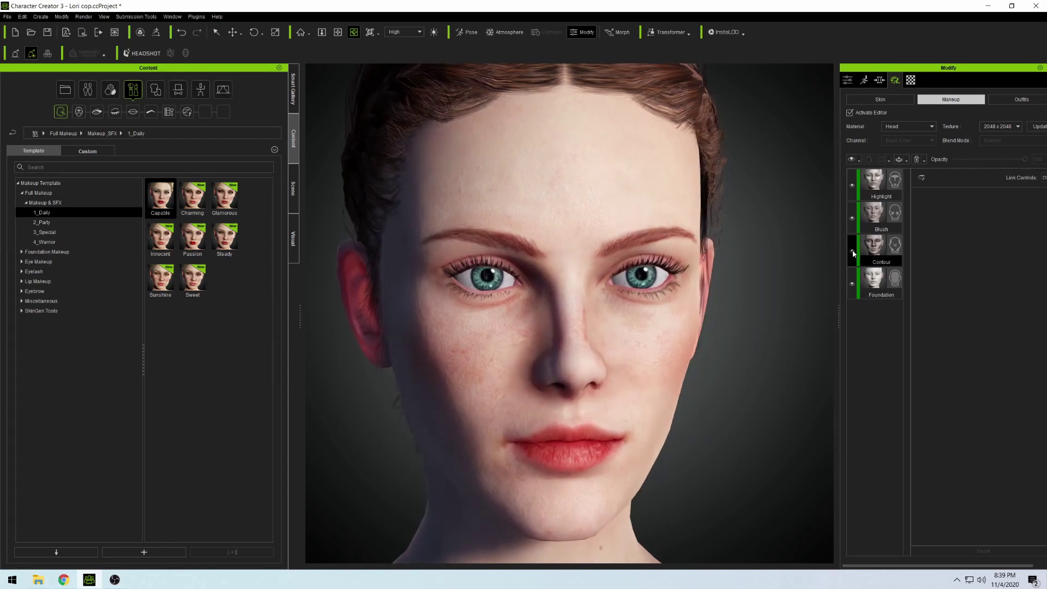
{"action": "left_click", "coordinate": [853, 252]}
{"action": "left_click", "coordinate": [853, 252]}
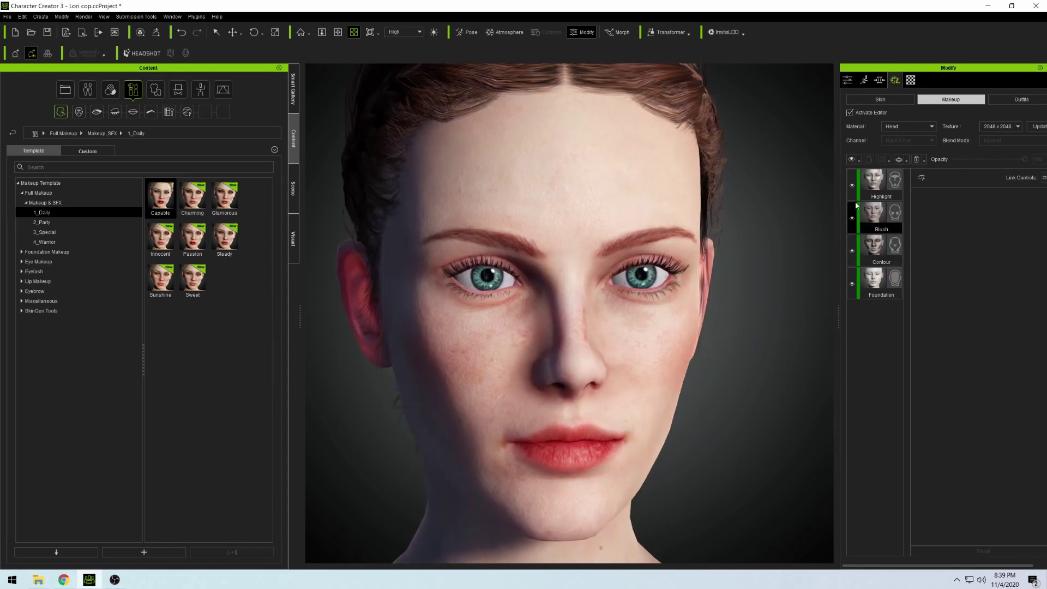
{"action": "left_click", "coordinate": [857, 188]}
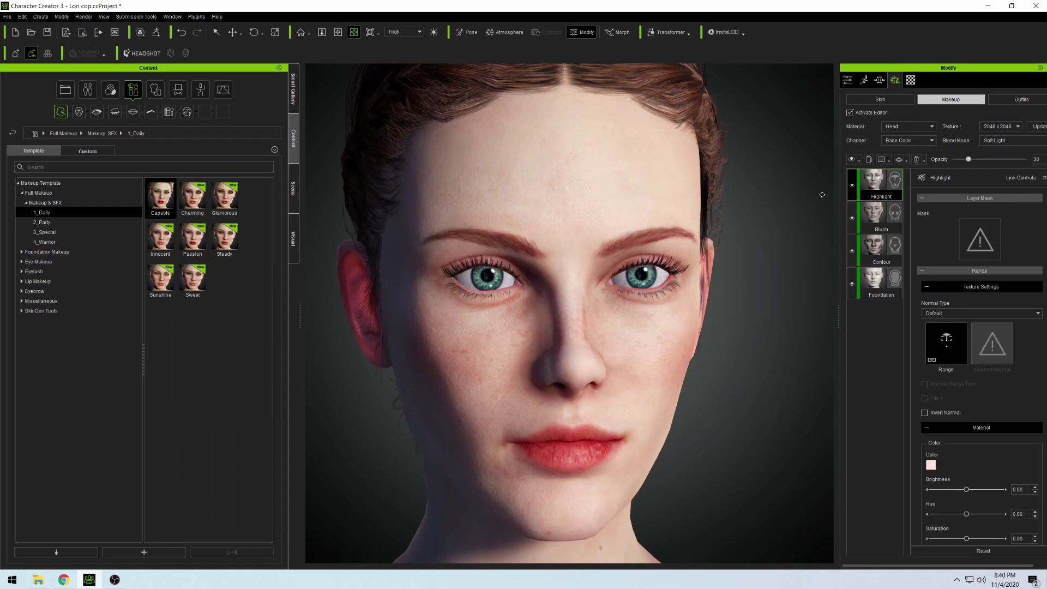
{"action": "scroll", "coordinate": [675, 251], "scroll_direction": "down", "scroll_amount": 2}
{"action": "left_click_drag", "start_coordinate": [671, 259], "coordinate": [741, 256]}
{"action": "scroll", "coordinate": [659, 270], "scroll_direction": "up", "scroll_amount": 5}
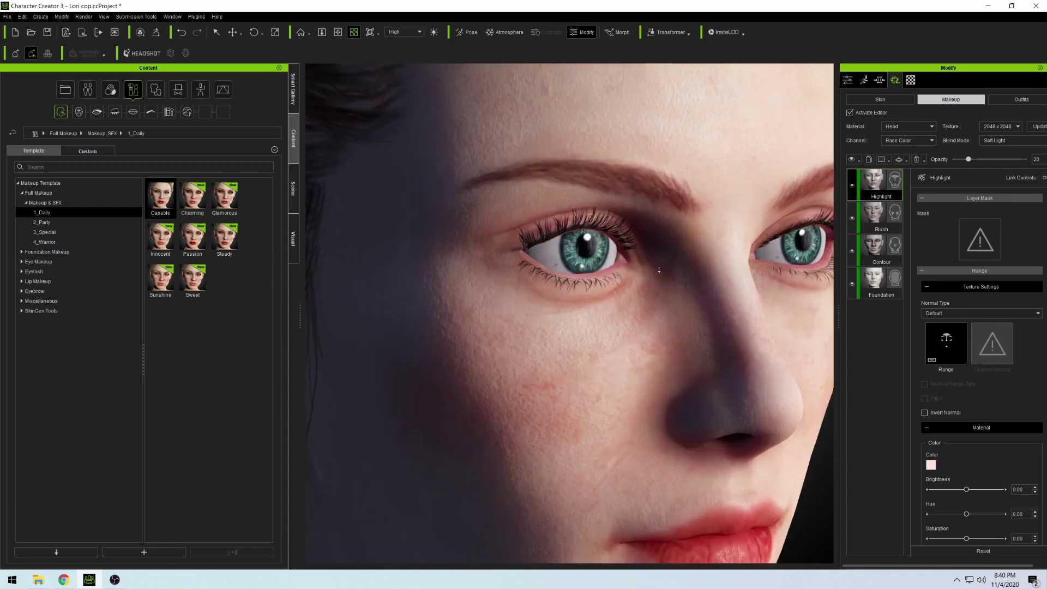
{"action": "scroll", "coordinate": [659, 269], "scroll_direction": "down", "scroll_amount": 3}
{"action": "left_click_drag", "start_coordinate": [703, 240], "coordinate": [584, 243]}
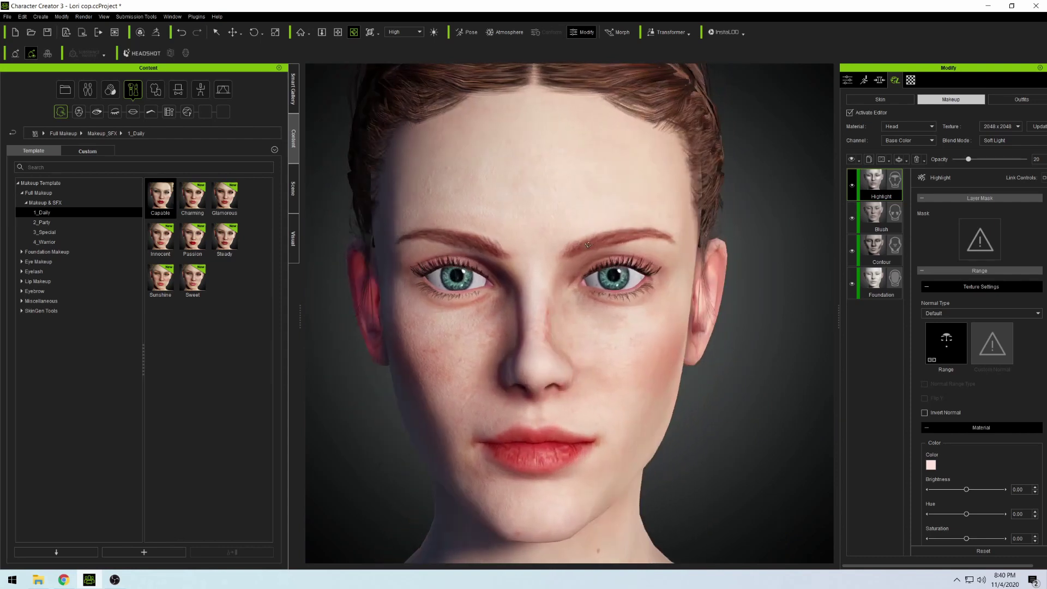
Expand the makeup template folders from Foundation Makeup through Eyebrow to see their subfolders.
{"action": "left_click", "coordinate": [27, 252]}
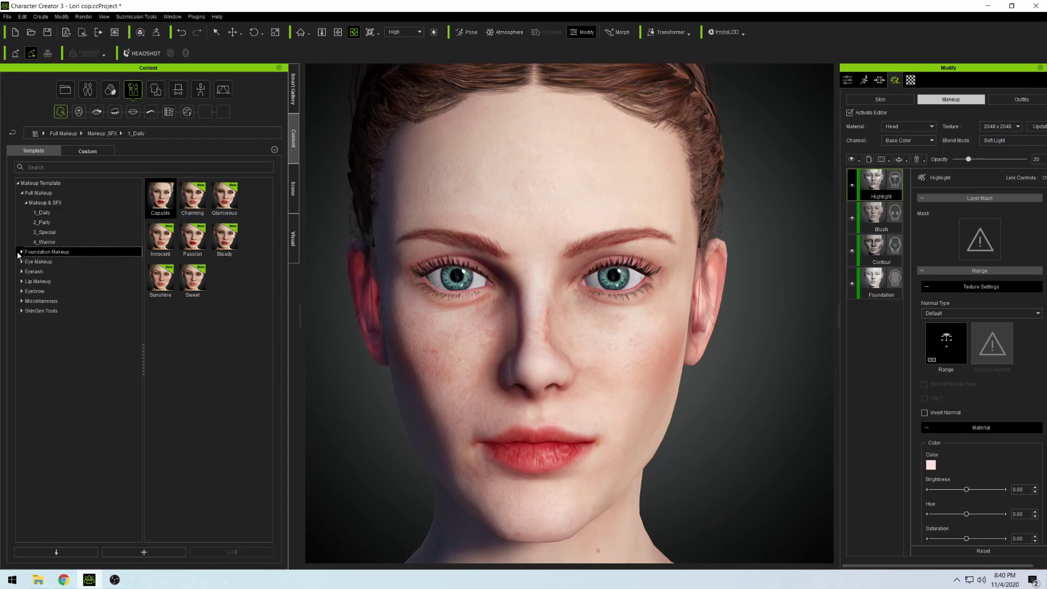
{"action": "left_click", "coordinate": [21, 252]}
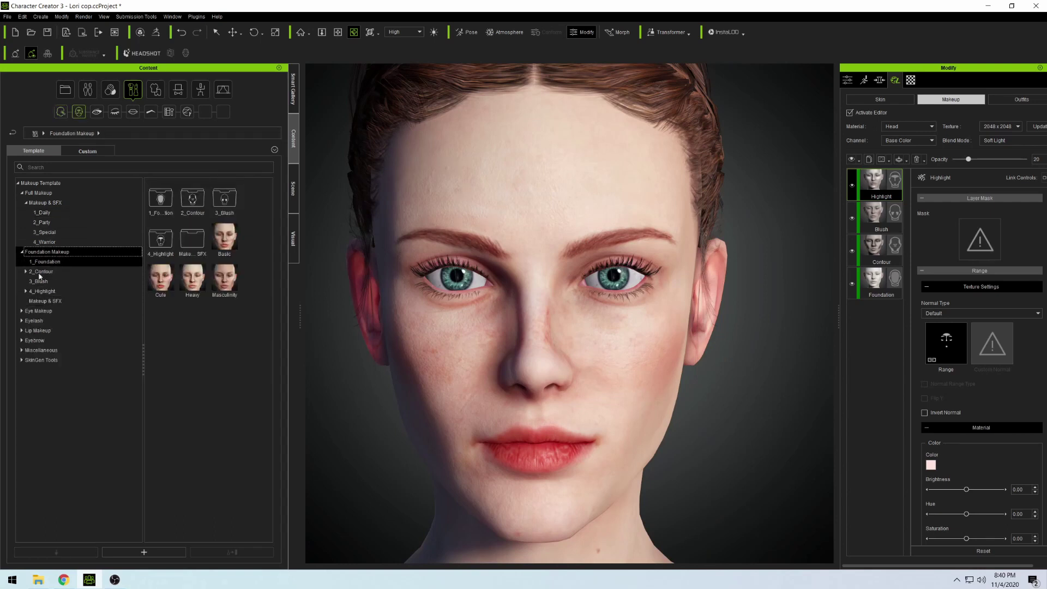
{"action": "left_click", "coordinate": [22, 311]}
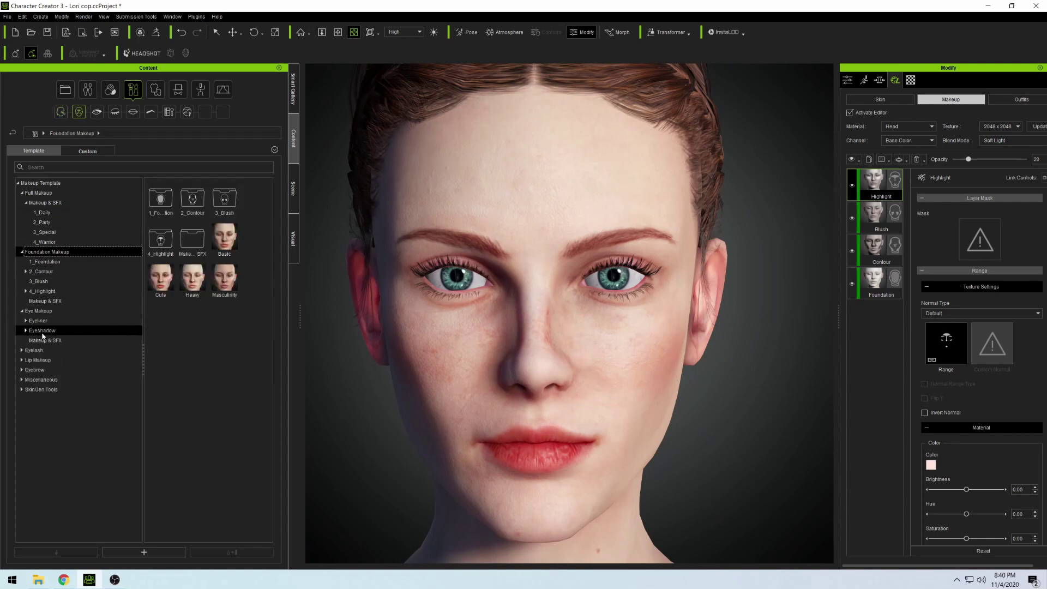
{"action": "left_click", "coordinate": [22, 351]}
{"action": "left_click", "coordinate": [21, 370]}
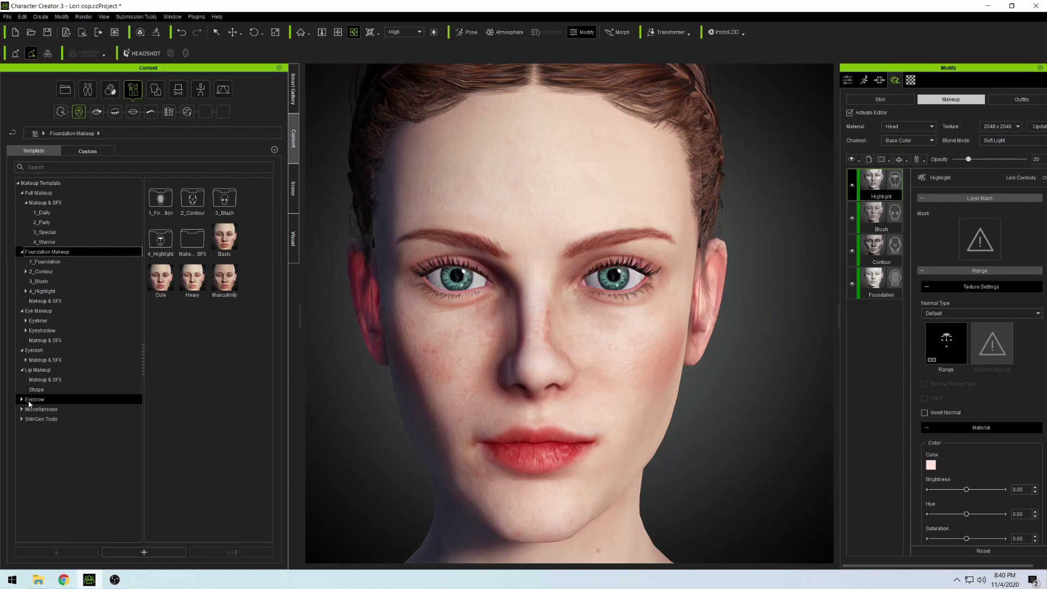
{"action": "left_click", "coordinate": [22, 399]}
Apply the Sci-fi preset from the makeup templates' Miscellaneous, Makeup & SFX folder.
{"action": "left_click", "coordinate": [34, 438]}
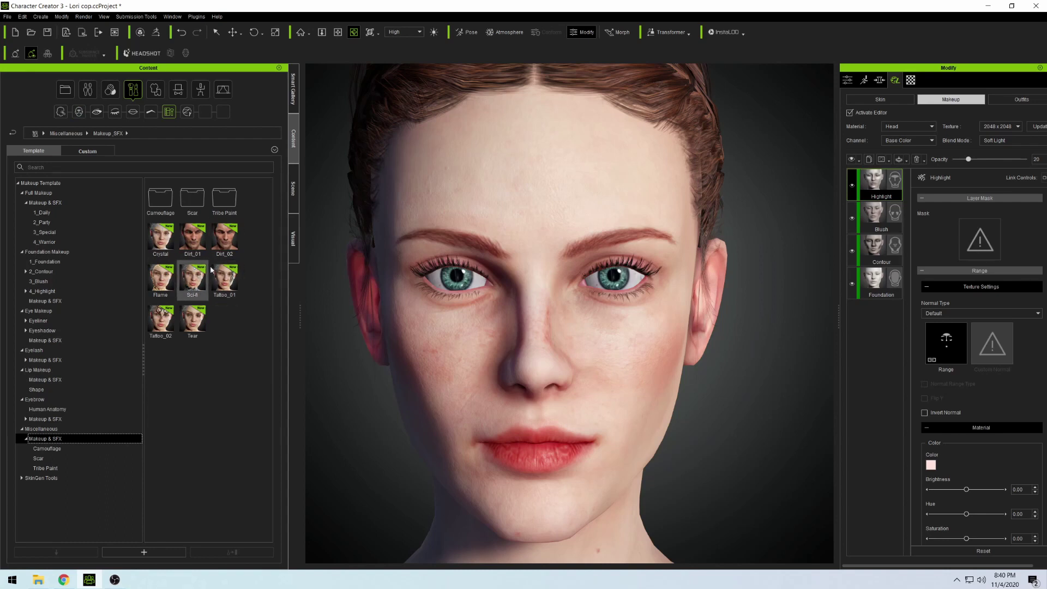
{"action": "double_click", "coordinate": [194, 277]}
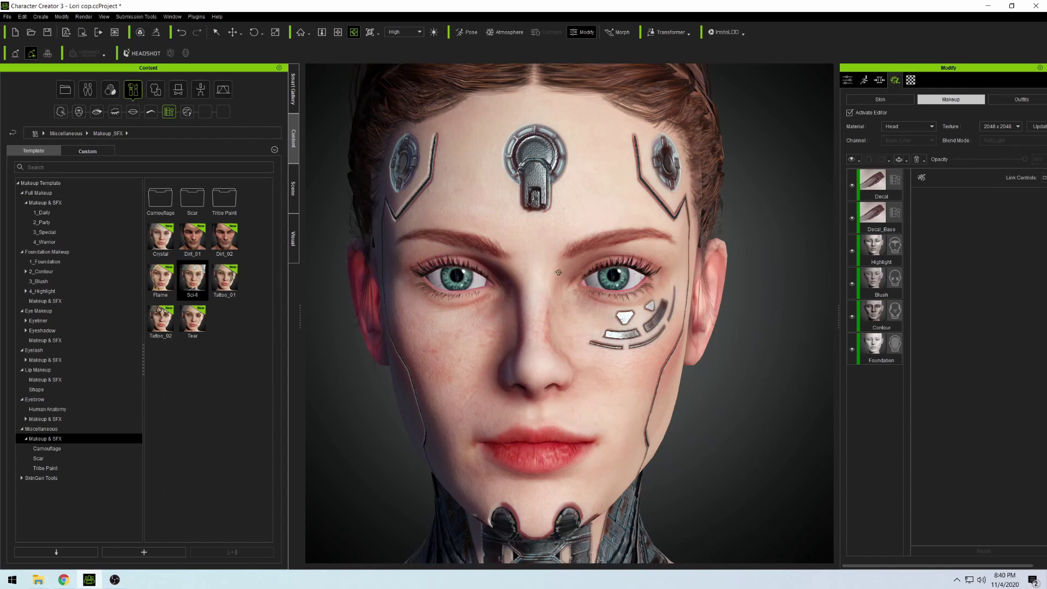
{"action": "scroll", "coordinate": [563, 325], "scroll_direction": "down", "scroll_amount": 3}
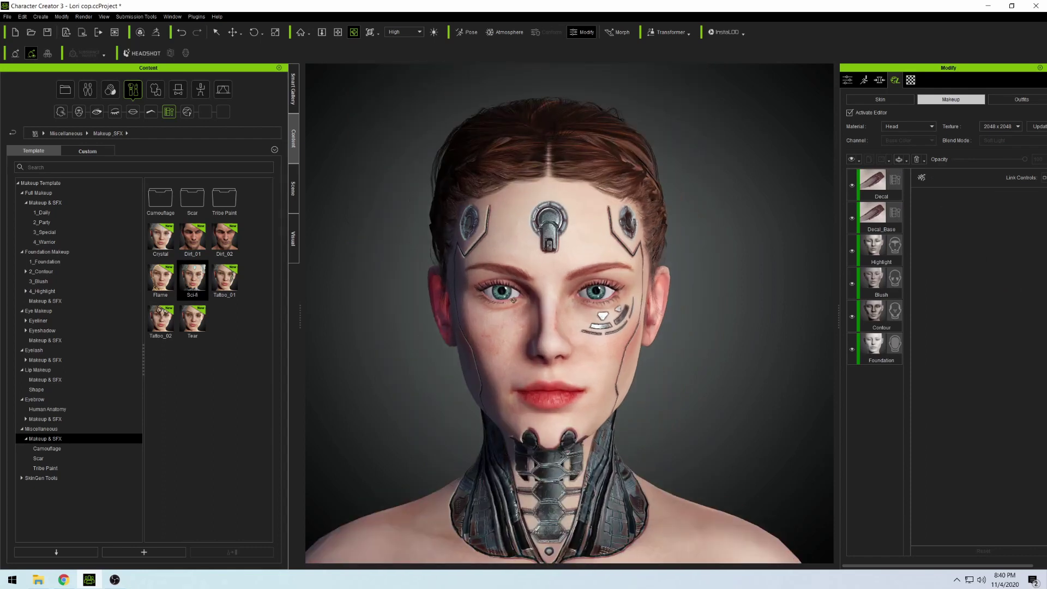
{"action": "right_click_drag", "start_coordinate": [512, 300], "coordinate": [738, 264]}
Delete the Decal and Decal_Base layers from the head's makeup.
{"action": "left_click", "coordinate": [877, 190]}
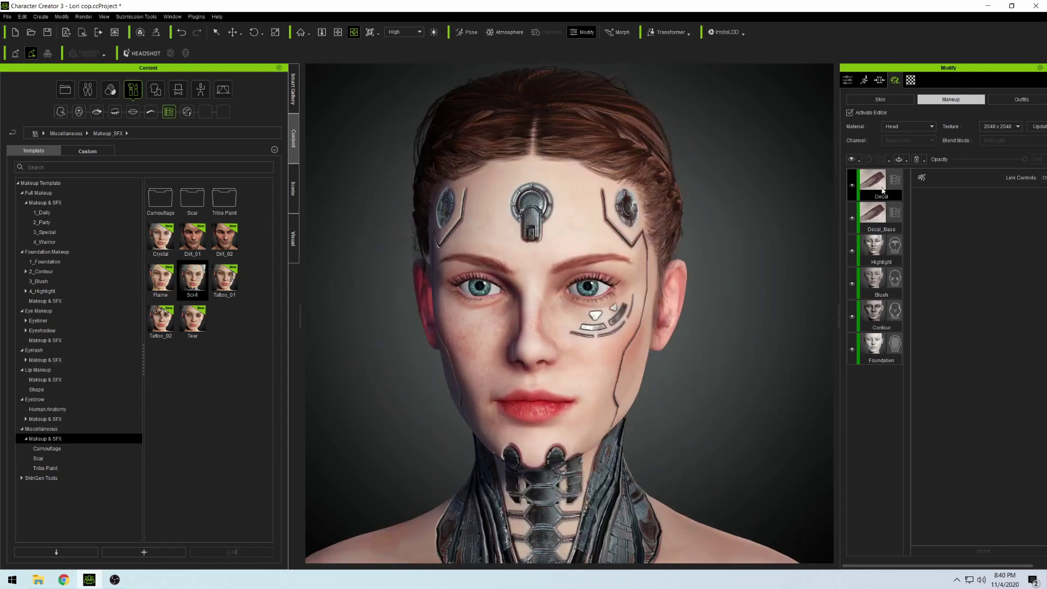
{"action": "right_click", "coordinate": [873, 186]}
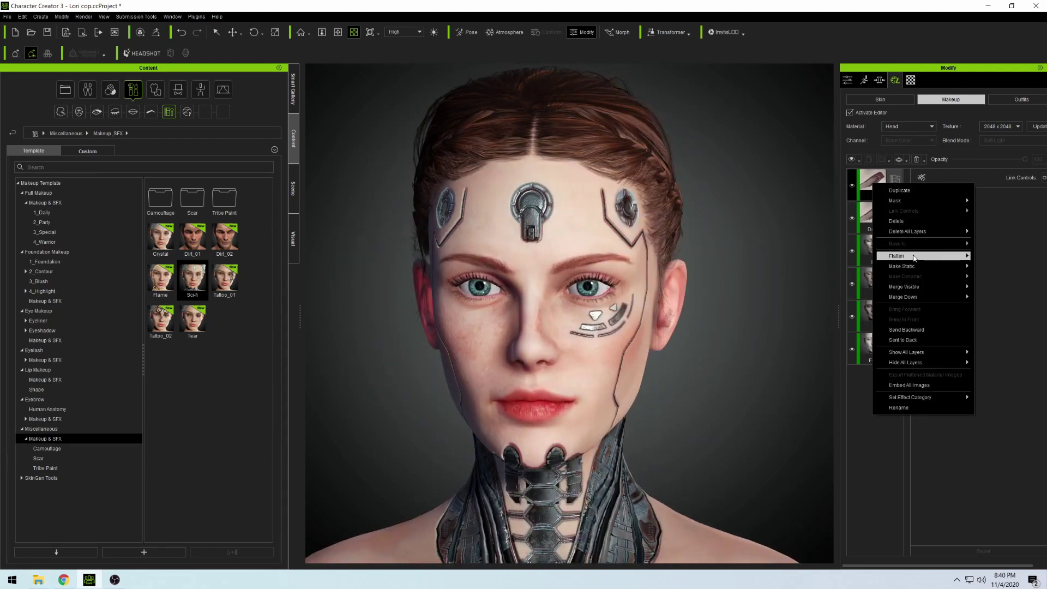
{"action": "left_click", "coordinate": [887, 224]}
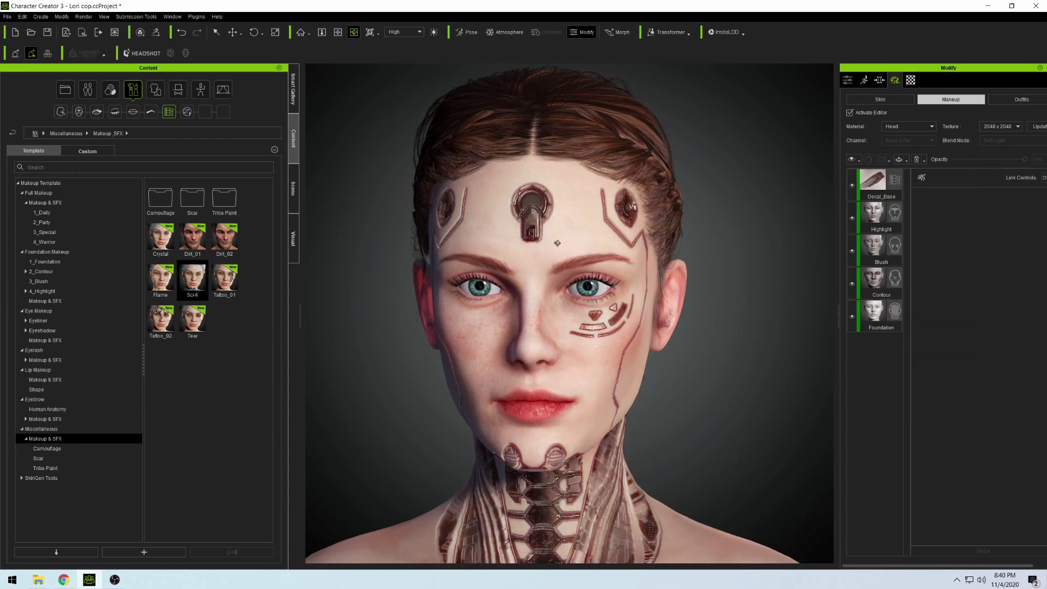
{"action": "right_click", "coordinate": [876, 184]}
{"action": "left_click", "coordinate": [889, 223]}
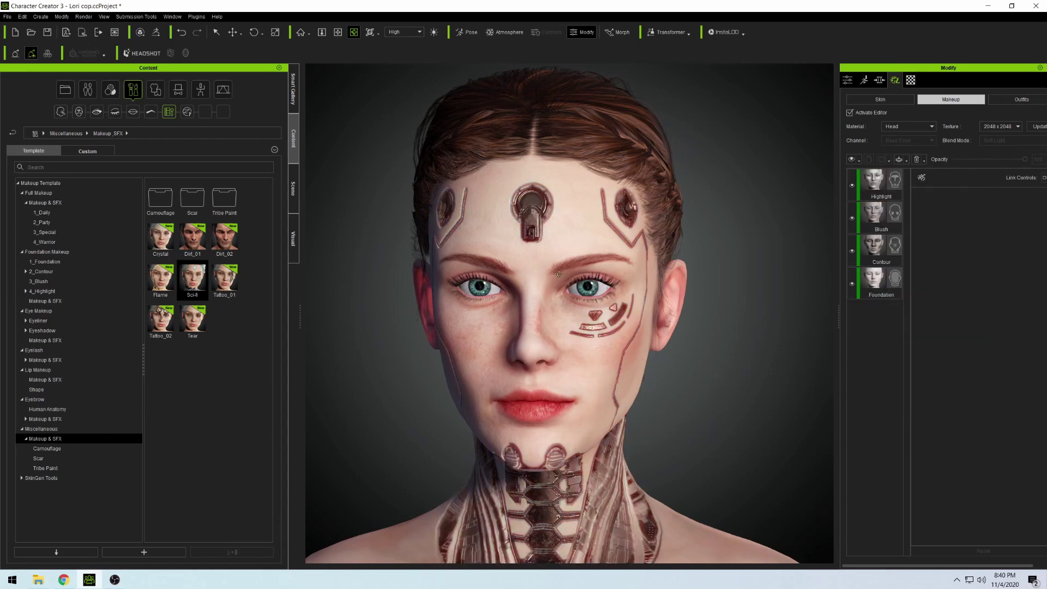
Inspect the face up close and expand the SkinGen Tools folder of the makeup templates.
{"action": "scroll", "coordinate": [562, 281], "scroll_direction": "up", "scroll_amount": 5}
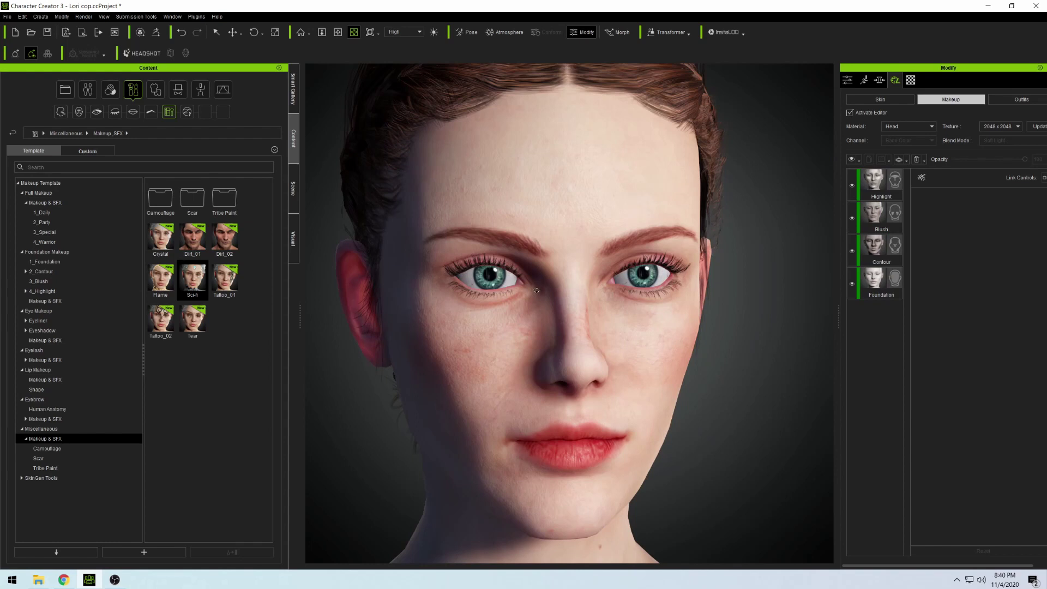
{"action": "middle_click_drag", "start_coordinate": [537, 290], "coordinate": [545, 288]}
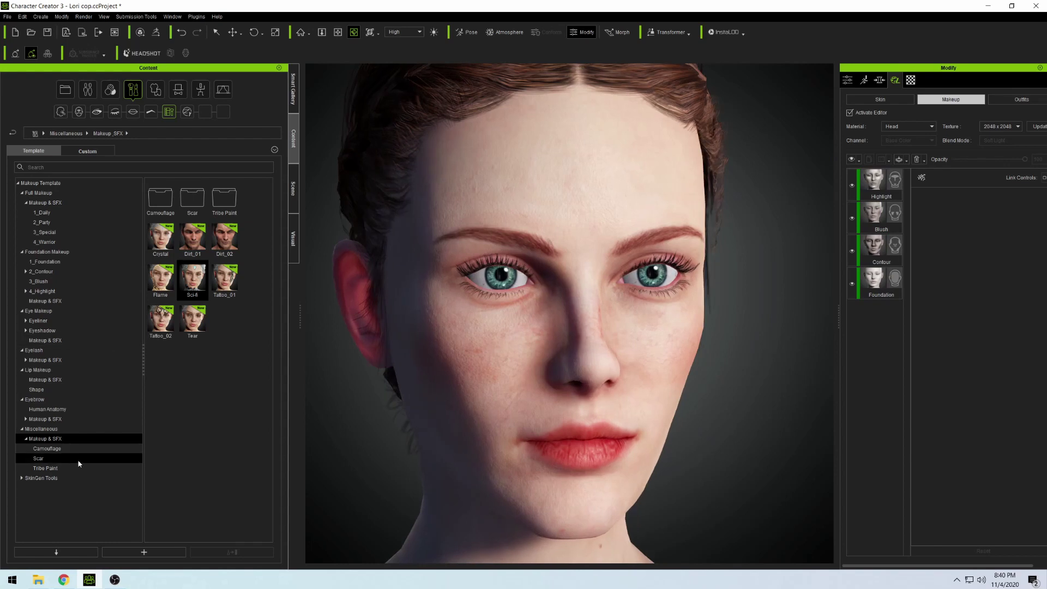
{"action": "left_click", "coordinate": [22, 479]}
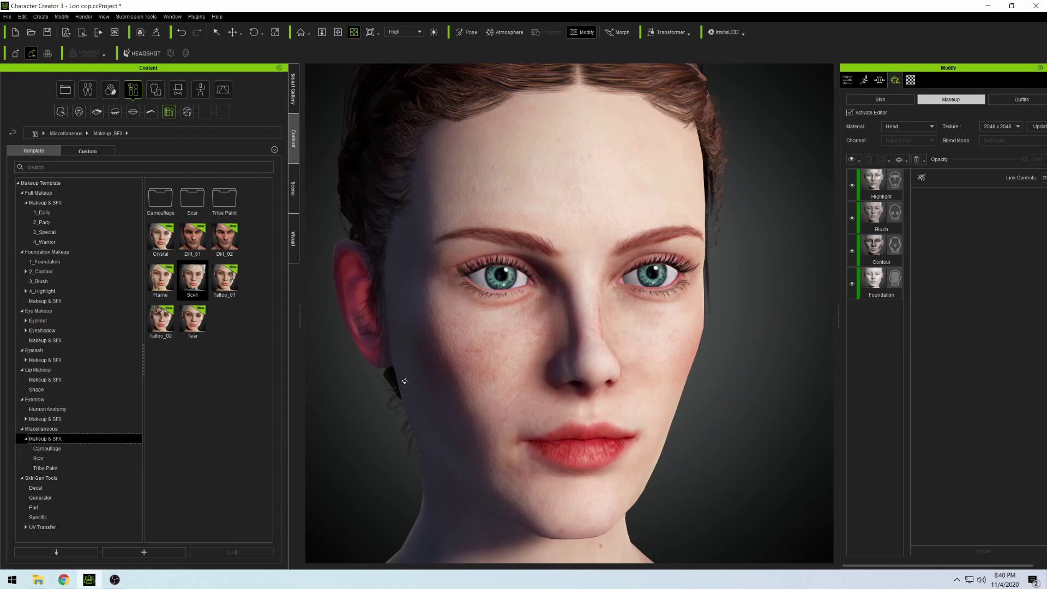
{"action": "left_click_drag", "start_coordinate": [573, 275], "coordinate": [603, 271]}
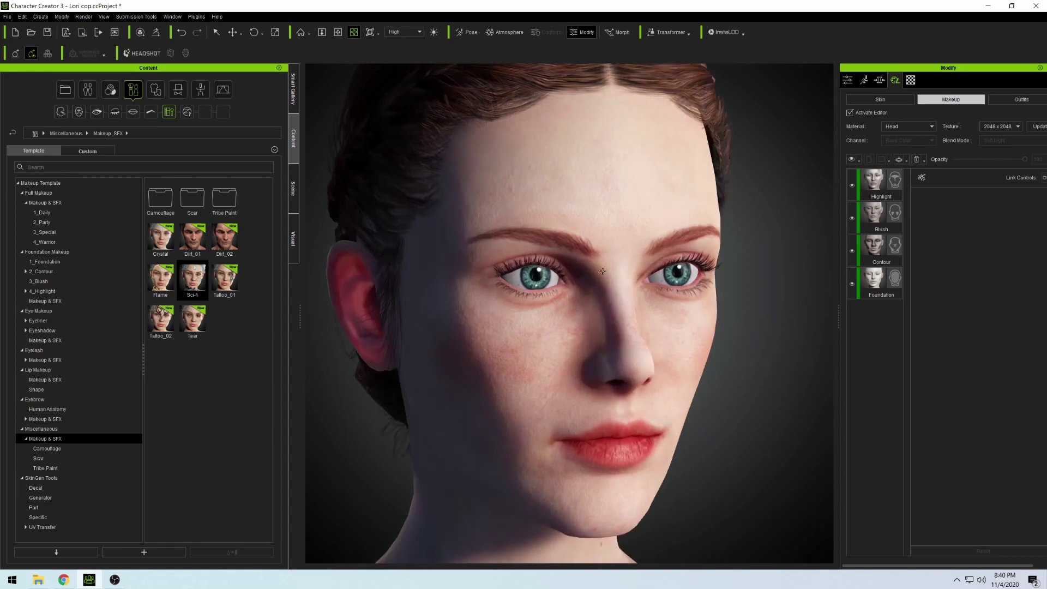
Apply the Eyes_12 preset from the actor's Eye templates, replacing the material only.
{"action": "left_click", "coordinate": [88, 89]}
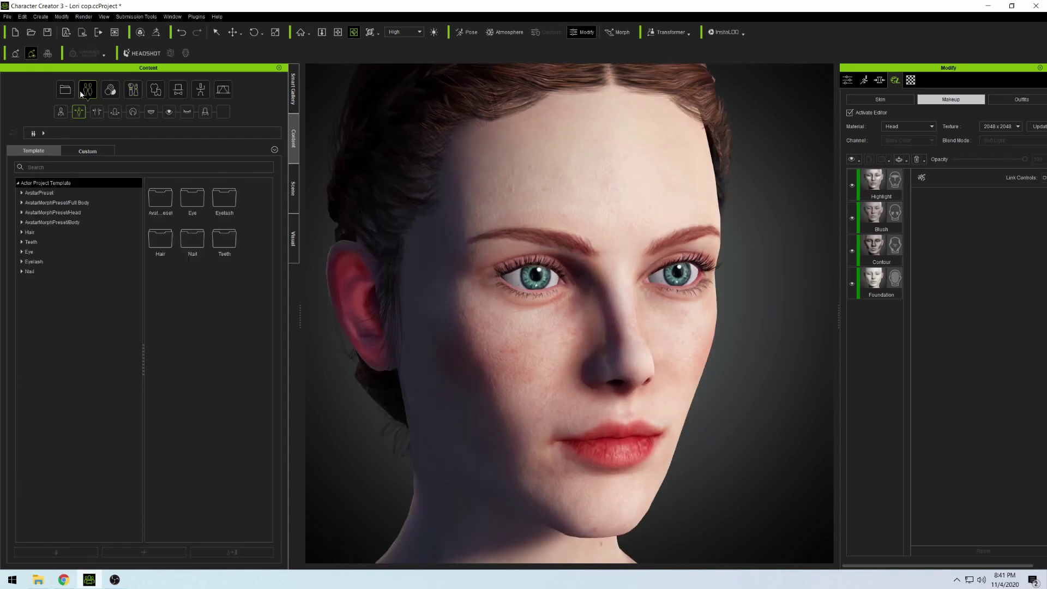
{"action": "left_click", "coordinate": [170, 112]}
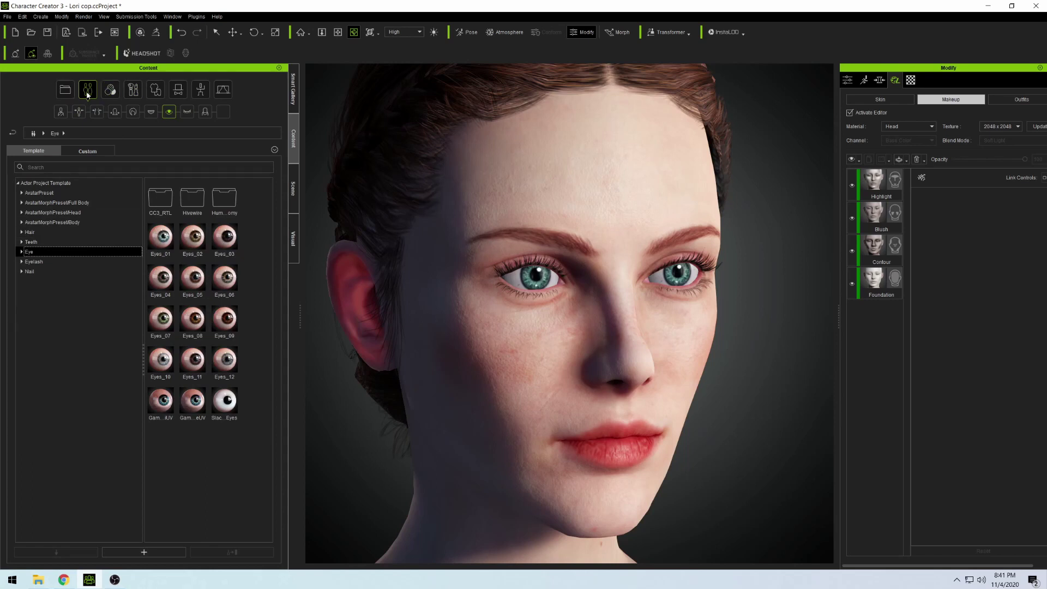
{"action": "scroll", "coordinate": [579, 284], "scroll_direction": "up", "scroll_amount": 3}
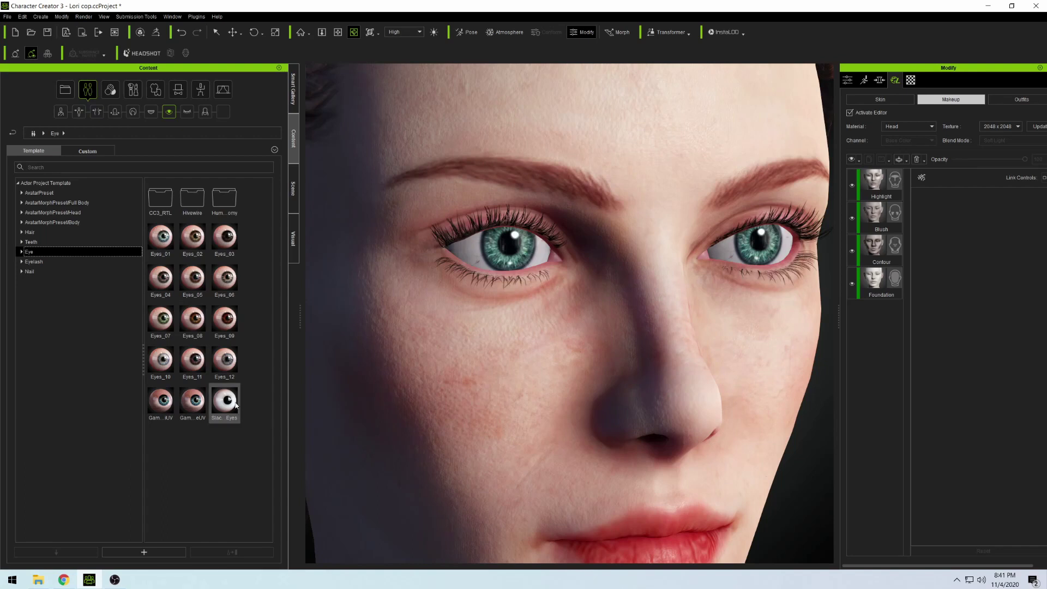
{"action": "double_click", "coordinate": [224, 359]}
{"action": "left_click", "coordinate": [509, 308]}
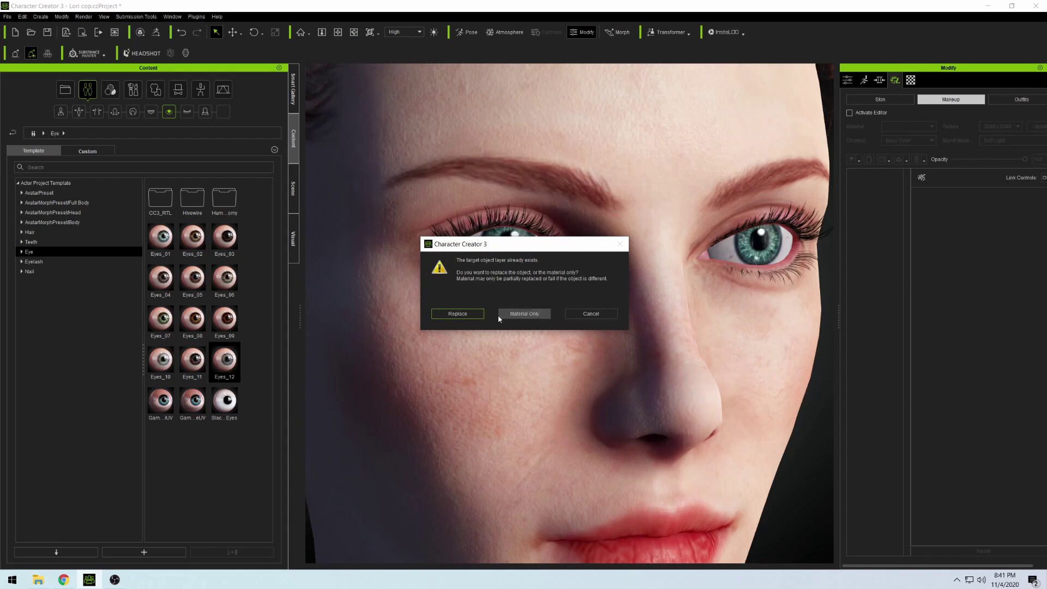
{"action": "left_click", "coordinate": [524, 314]}
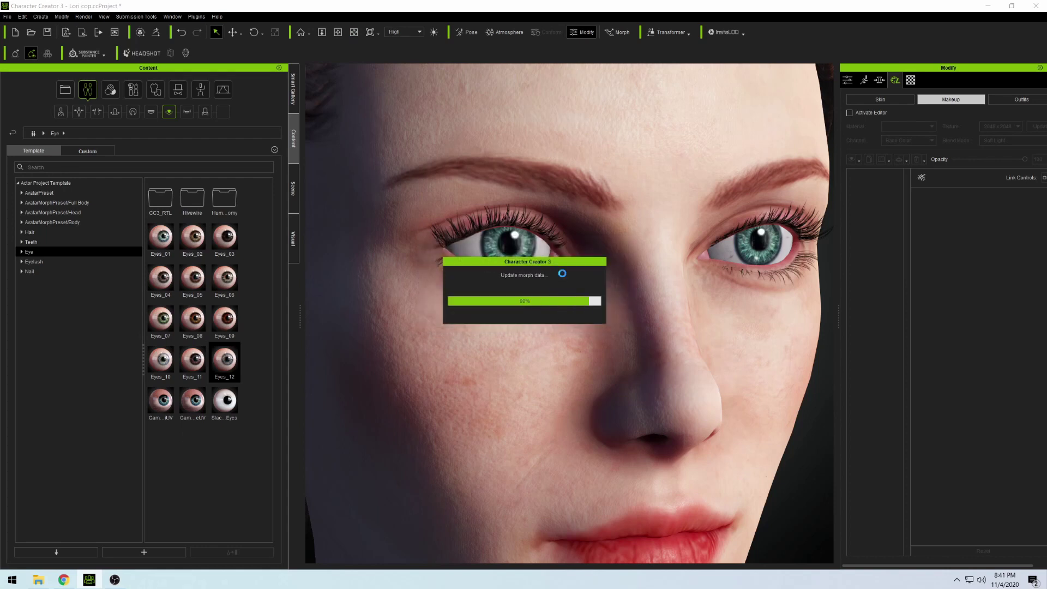
{"action": "right_click_drag", "start_coordinate": [562, 275], "coordinate": [612, 290], "text": "alt"}
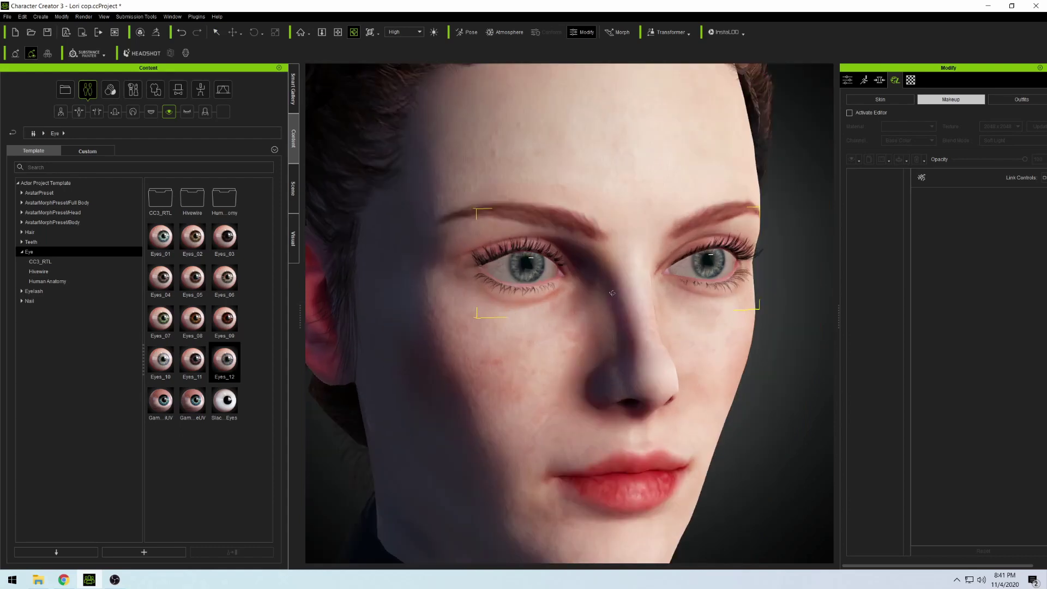
Apply the Debbie preset from the Eye templates' CC3_RTL folder, replacing the current eyes.
{"action": "left_click_drag", "start_coordinate": [613, 290], "coordinate": [557, 294], "text": "alt"}
{"action": "left_click", "coordinate": [196, 207]}
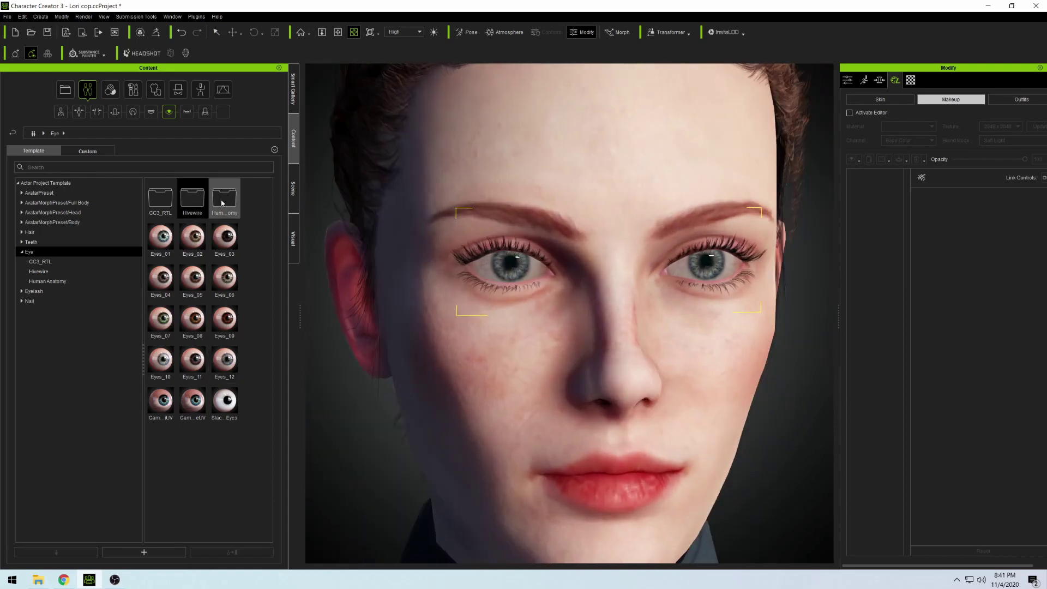
{"action": "double_click", "coordinate": [221, 203]}
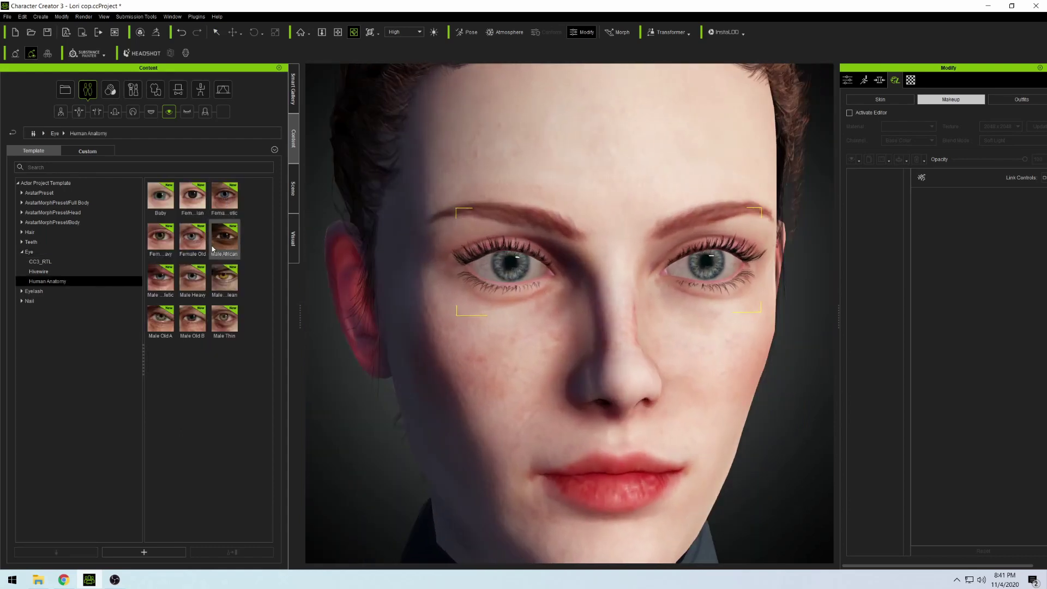
{"action": "left_click", "coordinate": [54, 272]}
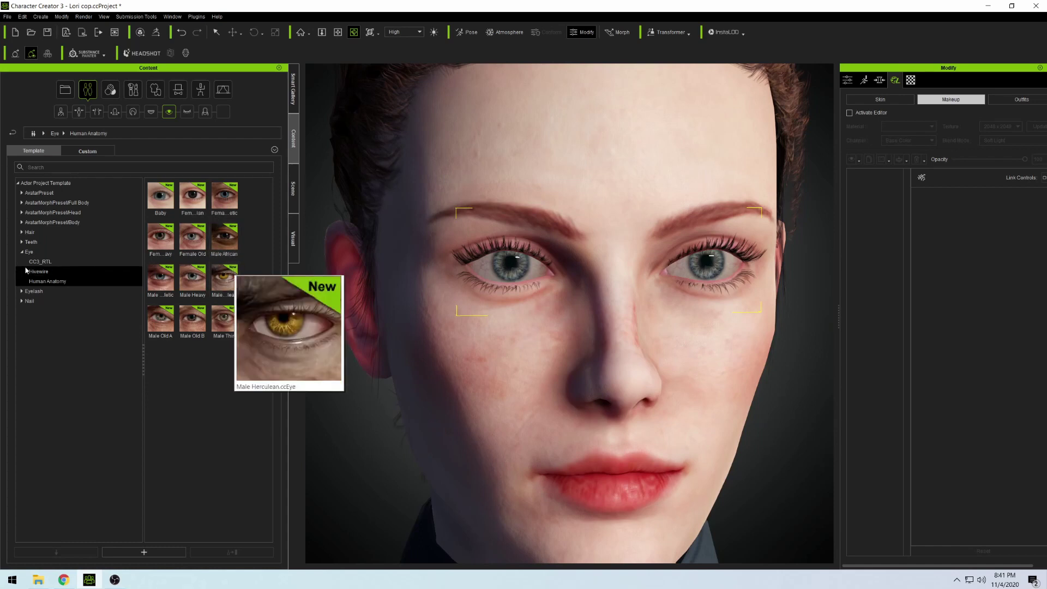
{"action": "left_click", "coordinate": [51, 263]}
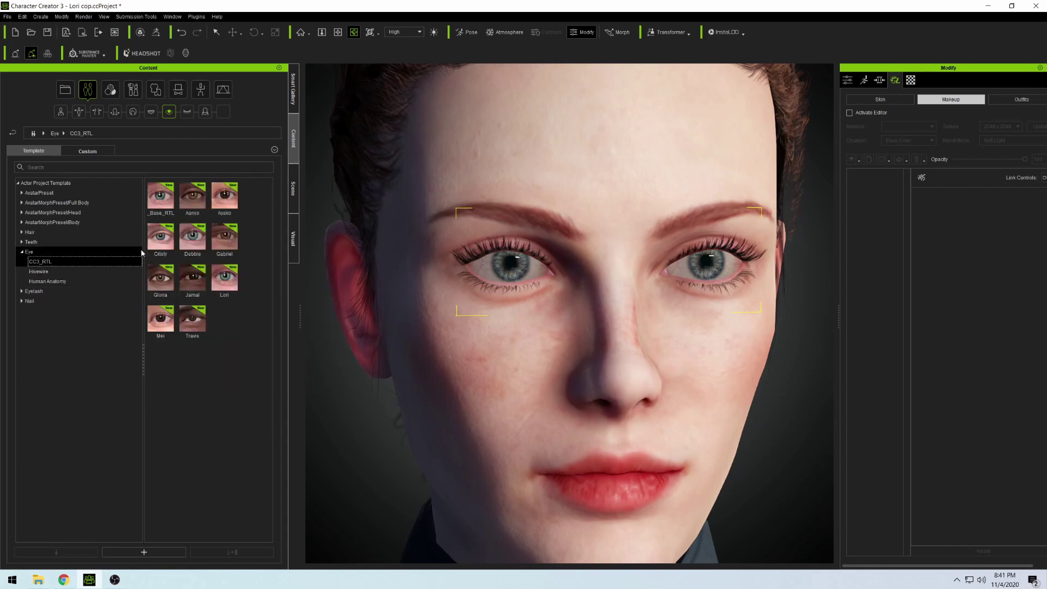
{"action": "mouse_move", "coordinate": [180, 225]}
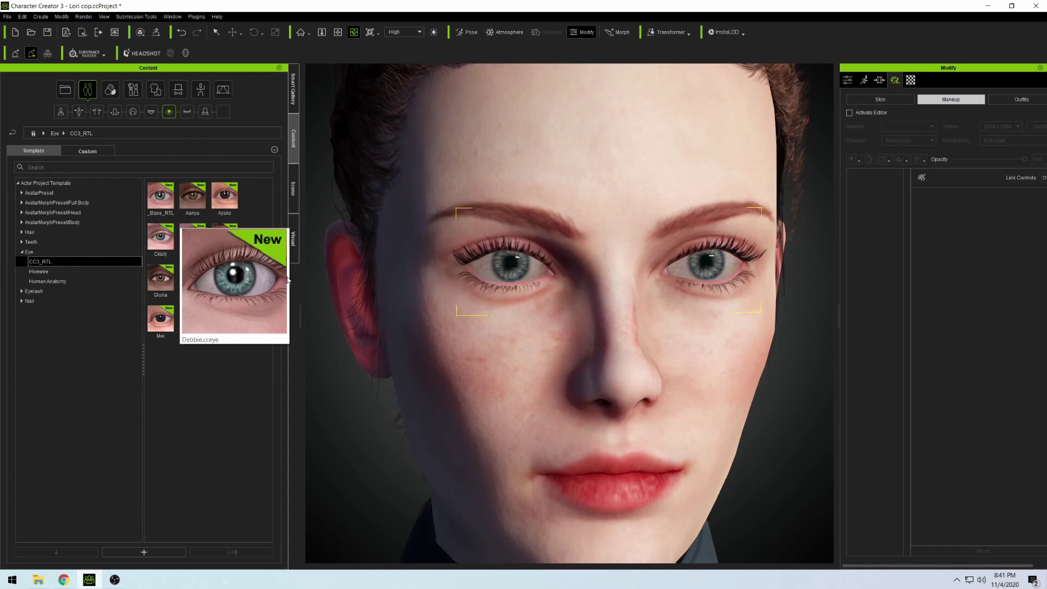
{"action": "double_click", "coordinate": [195, 238]}
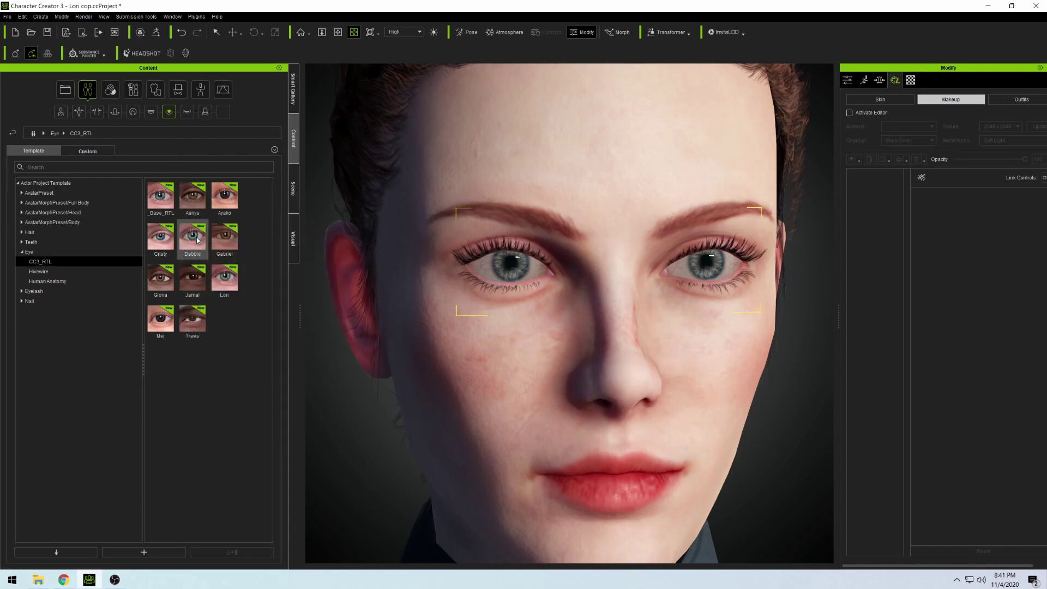
{"action": "left_click", "coordinate": [445, 314]}
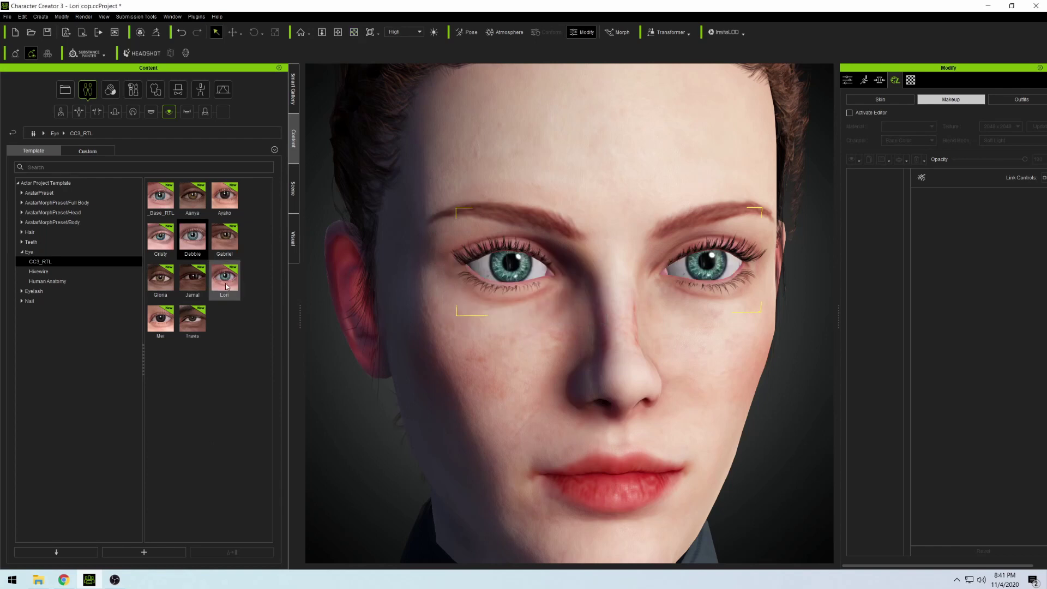
Apply the Gloria eye preset from the CC3_RTL folder and check it on the whole face.
{"action": "double_click", "coordinate": [165, 283]}
{"action": "left_click", "coordinate": [473, 313]}
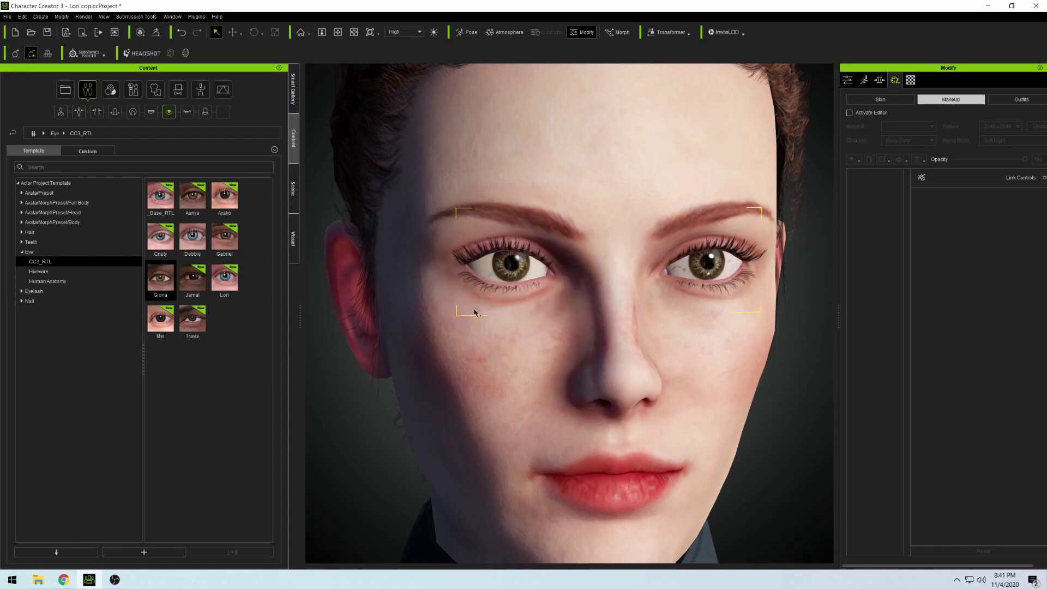
{"action": "scroll", "coordinate": [521, 315], "scroll_direction": "down", "scroll_amount": 5}
{"action": "scroll", "coordinate": [522, 315], "scroll_direction": "up", "scroll_amount": 2}
{"action": "mouse_move", "coordinate": [521, 314]}
{"action": "right_mouse_down"}
{"action": "mouse_move", "coordinate": [570, 316]}
{"action": "mouse_move", "coordinate": [538, 318]}
{"action": "right_mouse_up"}
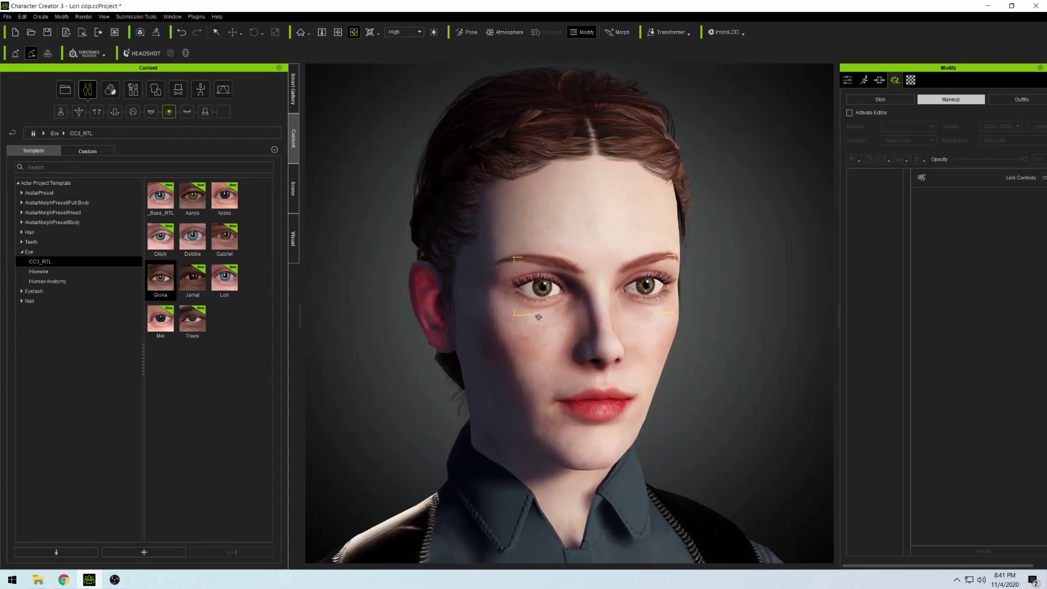
{"action": "scroll", "coordinate": [537, 316], "scroll_direction": "up", "scroll_amount": 2}
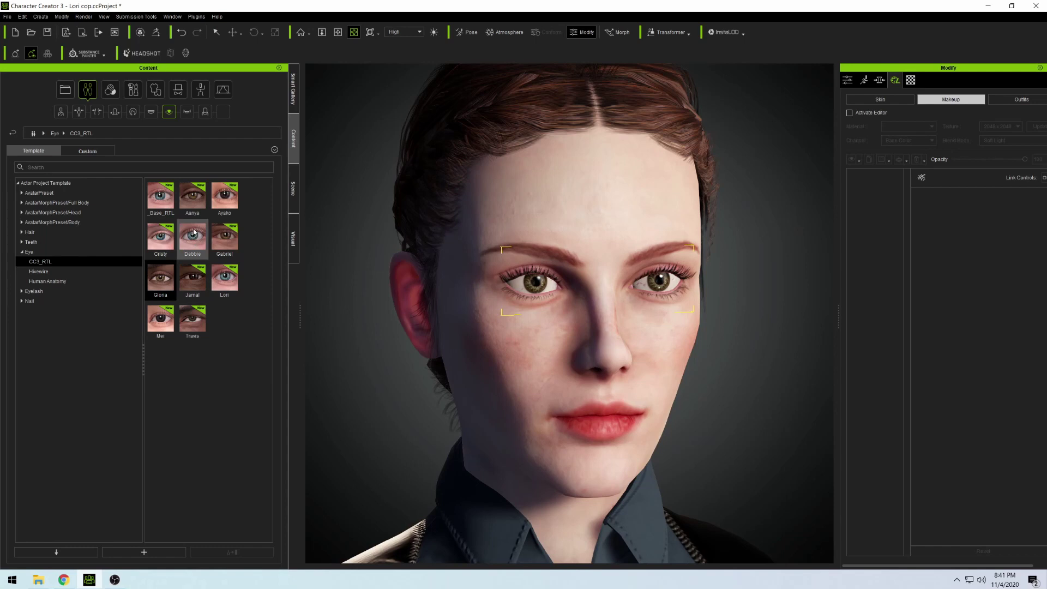
Apply the Cristy eye preset from the CC3_RTL folder and check the eyes up close.
{"action": "double_click", "coordinate": [172, 230]}
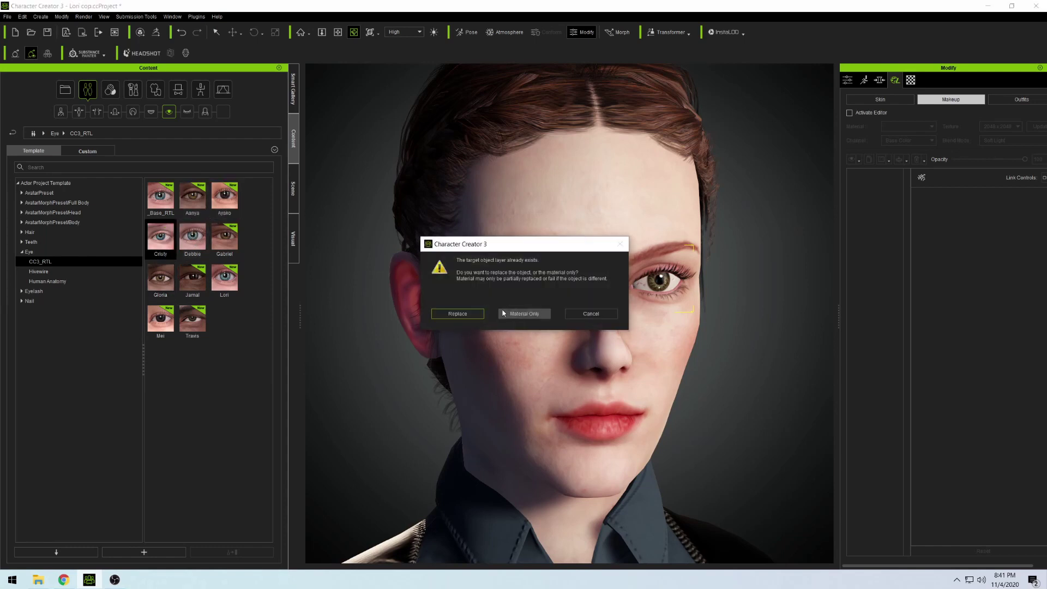
{"action": "left_click", "coordinate": [493, 312]}
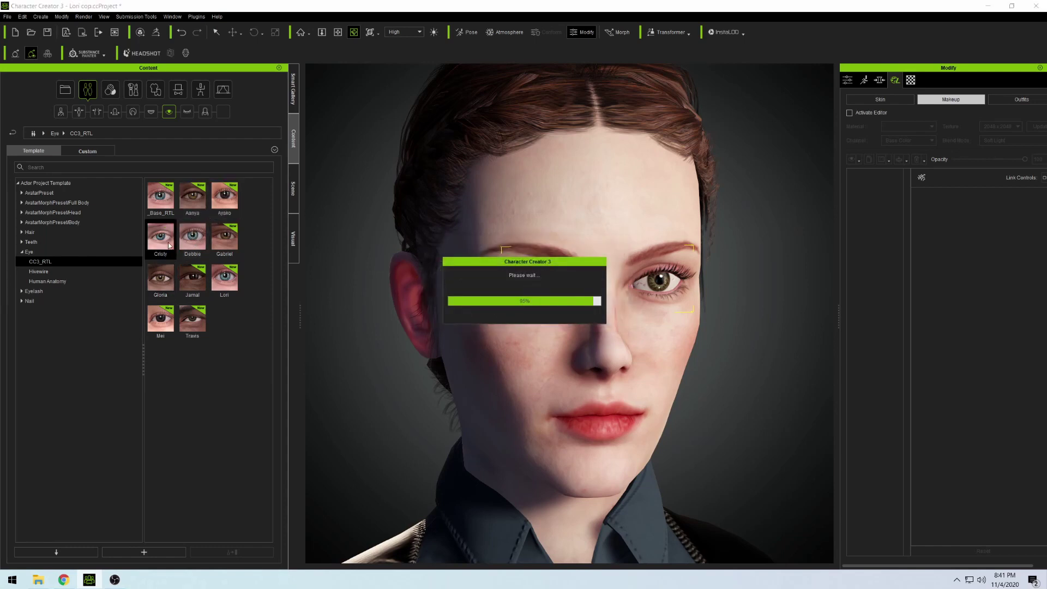
{"action": "scroll", "coordinate": [531, 275], "scroll_direction": "up", "scroll_amount": 2}
{"action": "scroll", "coordinate": [542, 276], "scroll_direction": "up", "scroll_amount": 1}
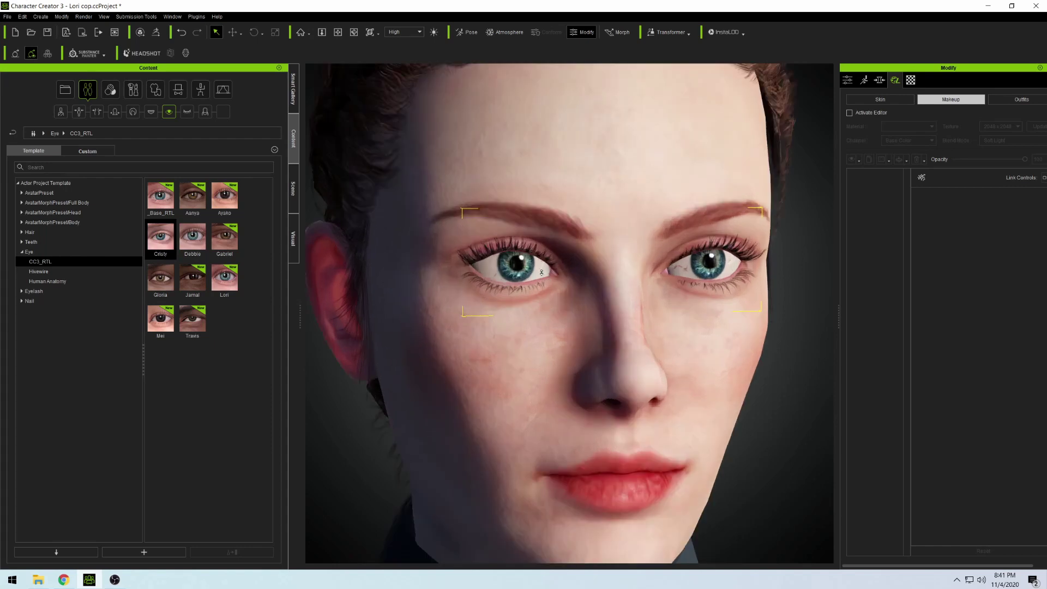
{"action": "scroll", "coordinate": [543, 276], "scroll_direction": "down", "scroll_amount": 1}
{"action": "key", "text": "c"}
{"action": "left_click_drag", "start_coordinate": [587, 276], "coordinate": [565, 274]}
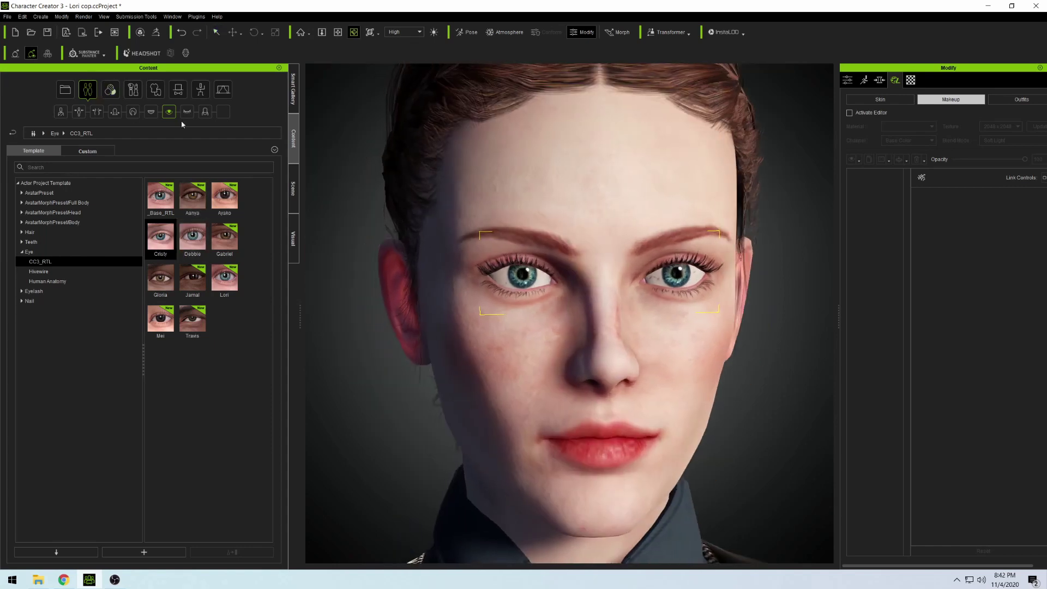
{"action": "scroll", "coordinate": [545, 252], "scroll_direction": "up", "scroll_amount": 3}
{"action": "scroll", "coordinate": [545, 252], "scroll_direction": "down", "scroll_amount": 3}
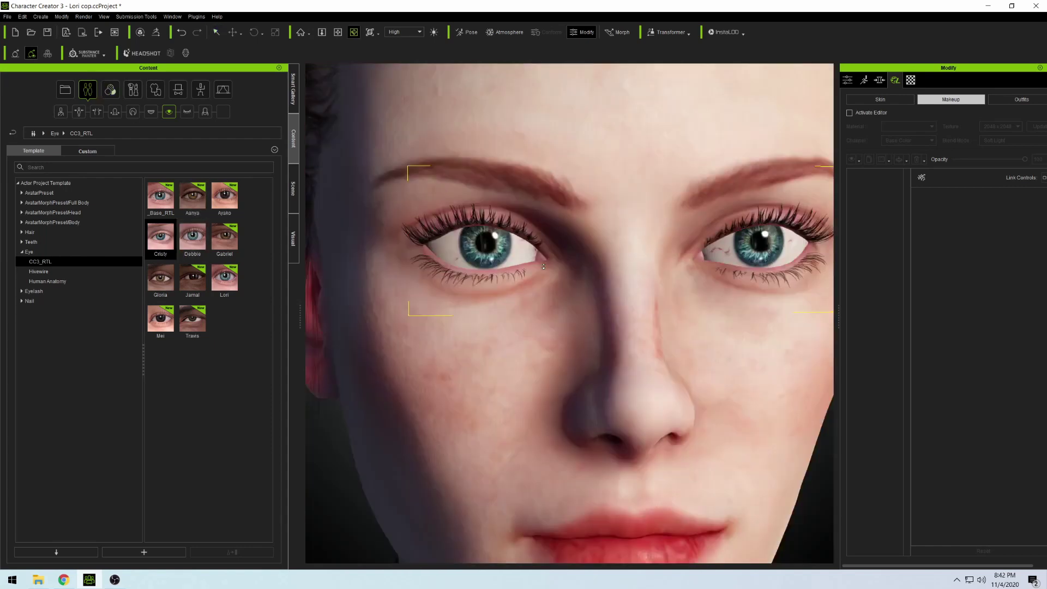
{"action": "left_click", "coordinate": [114, 95]}
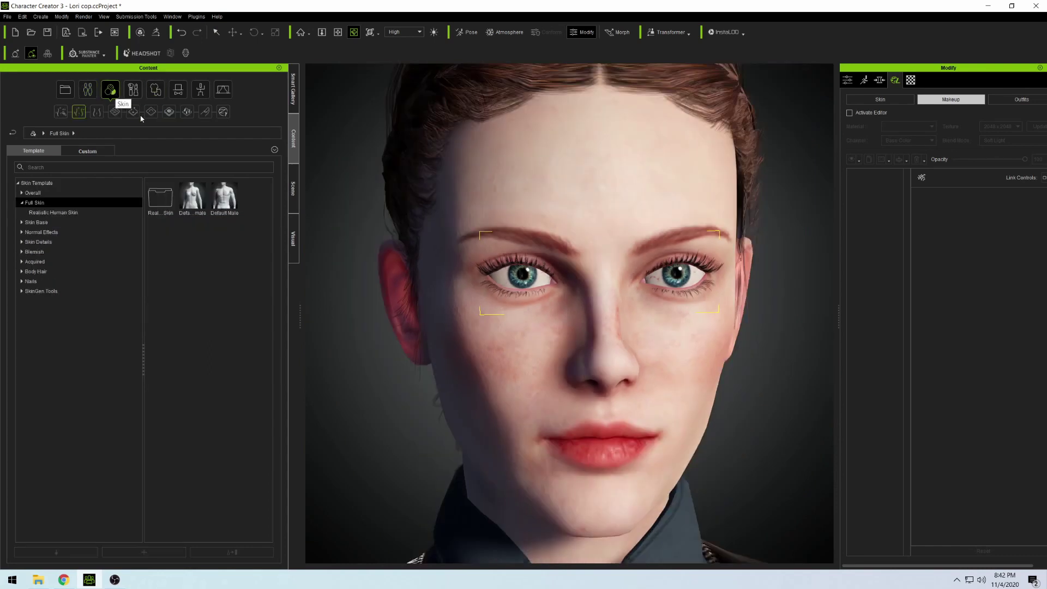
{"action": "left_click", "coordinate": [133, 90]}
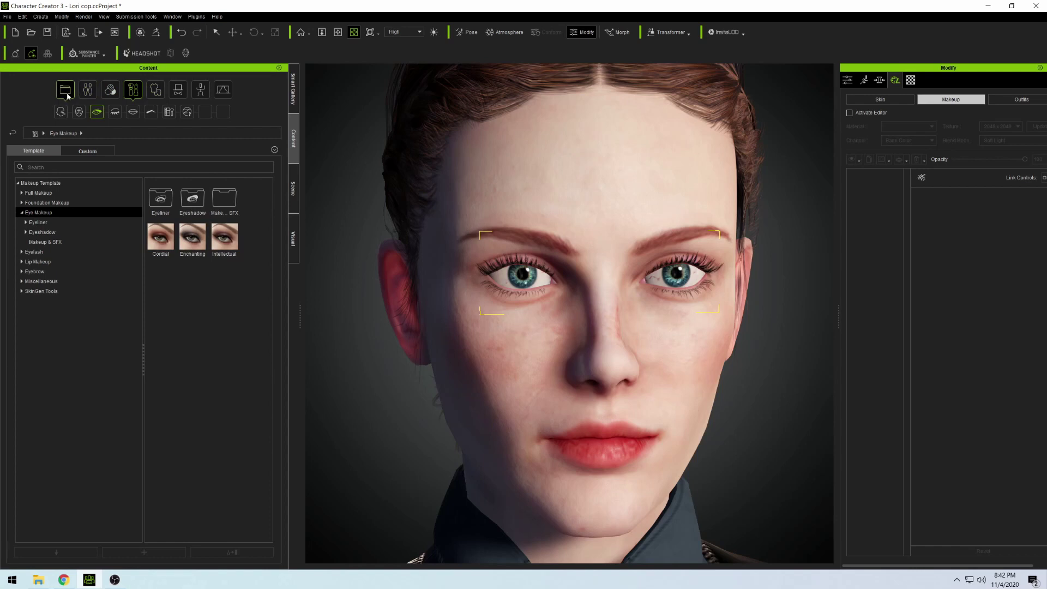
{"action": "left_click", "coordinate": [88, 91]}
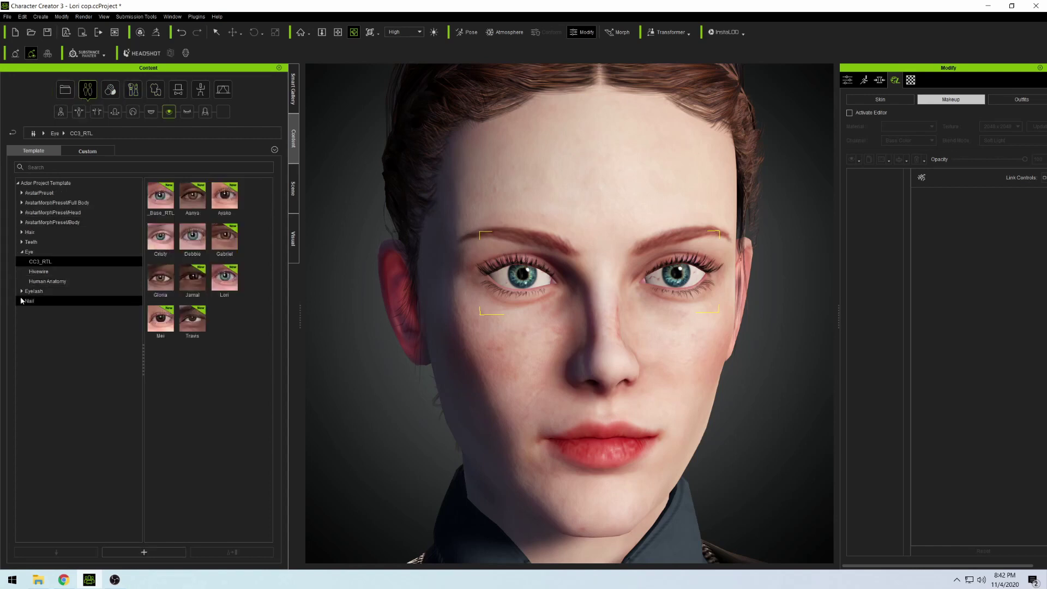
{"action": "left_click", "coordinate": [22, 232]}
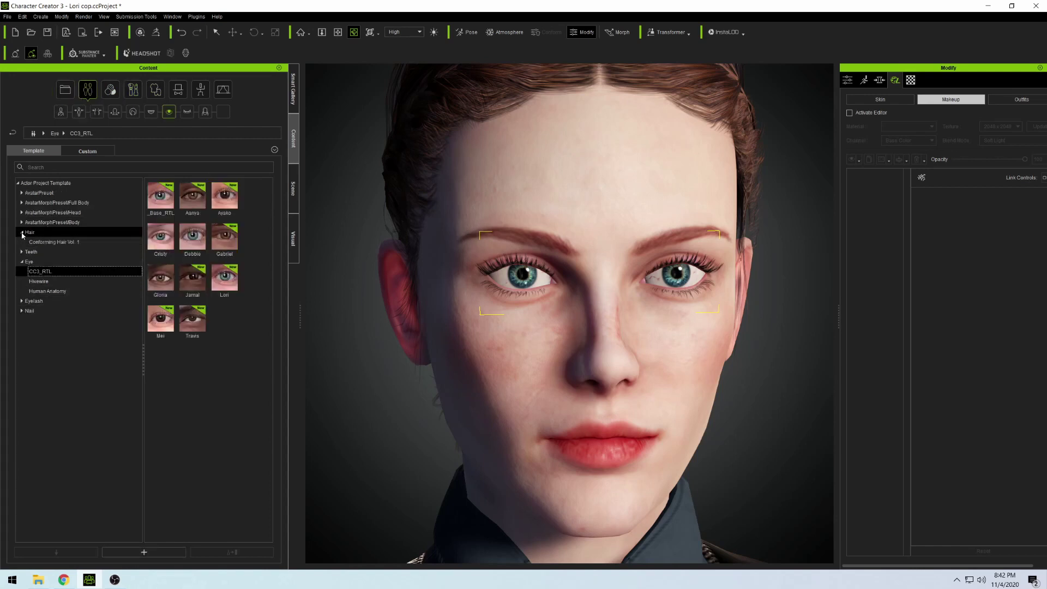
{"action": "left_click", "coordinate": [22, 233]}
Examine the character's upper body, side profile and face from several angles and distances.
{"action": "right_click_drag", "start_coordinate": [622, 278], "coordinate": [621, 342], "text": "alt"}
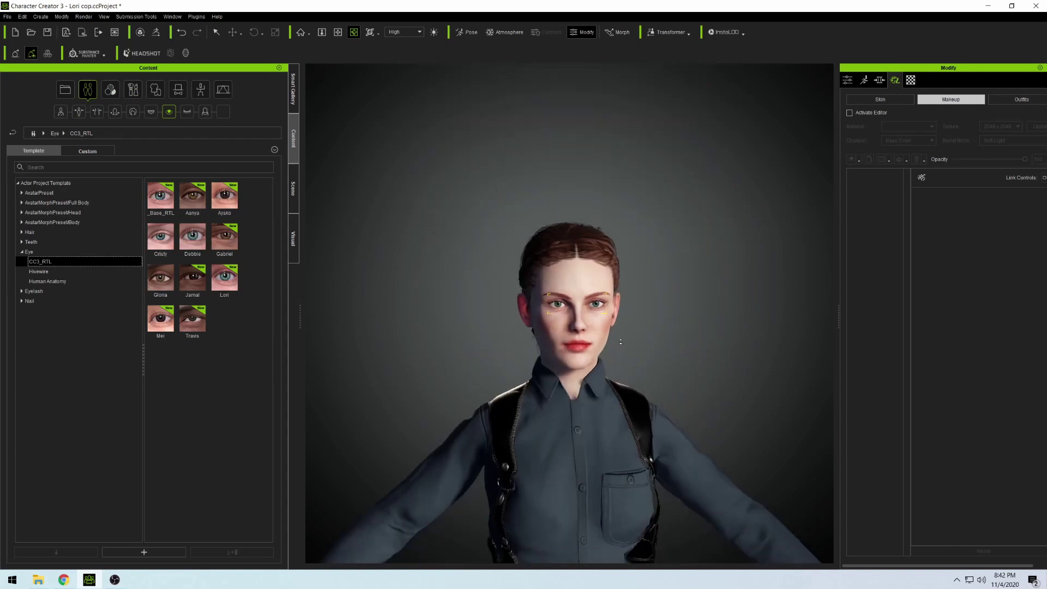
{"action": "scroll", "coordinate": [620, 341], "scroll_direction": "down", "scroll_amount": 5}
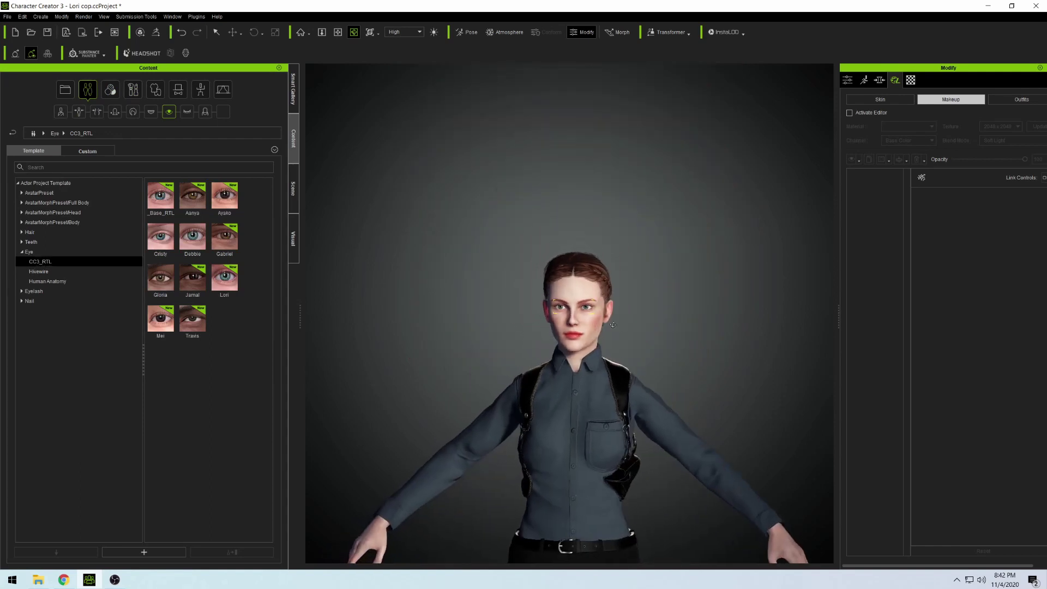
{"action": "right_click_drag", "start_coordinate": [614, 326], "coordinate": [521, 325]}
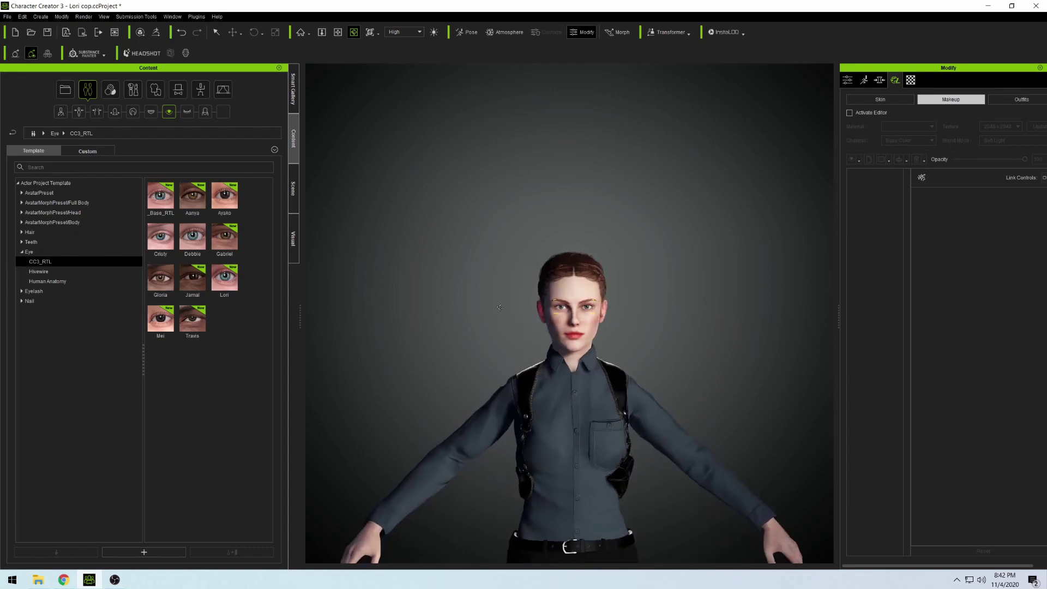
{"action": "scroll", "coordinate": [550, 385], "scroll_direction": "down", "scroll_amount": 3}
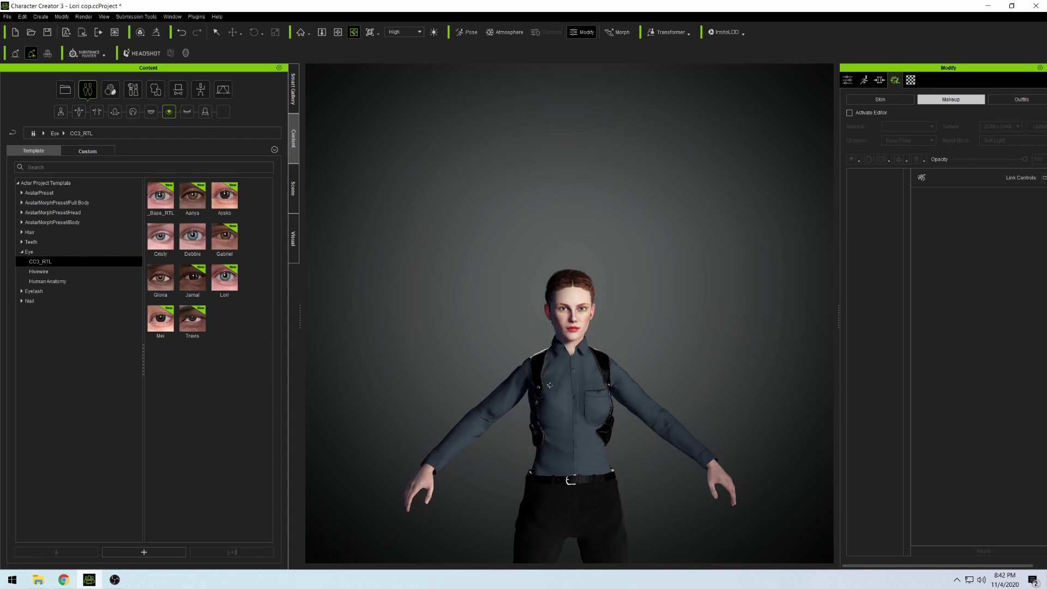
{"action": "right_click_drag", "start_coordinate": [550, 386], "coordinate": [372, 347]}
{"action": "scroll", "coordinate": [631, 346], "scroll_direction": "up", "scroll_amount": 6}
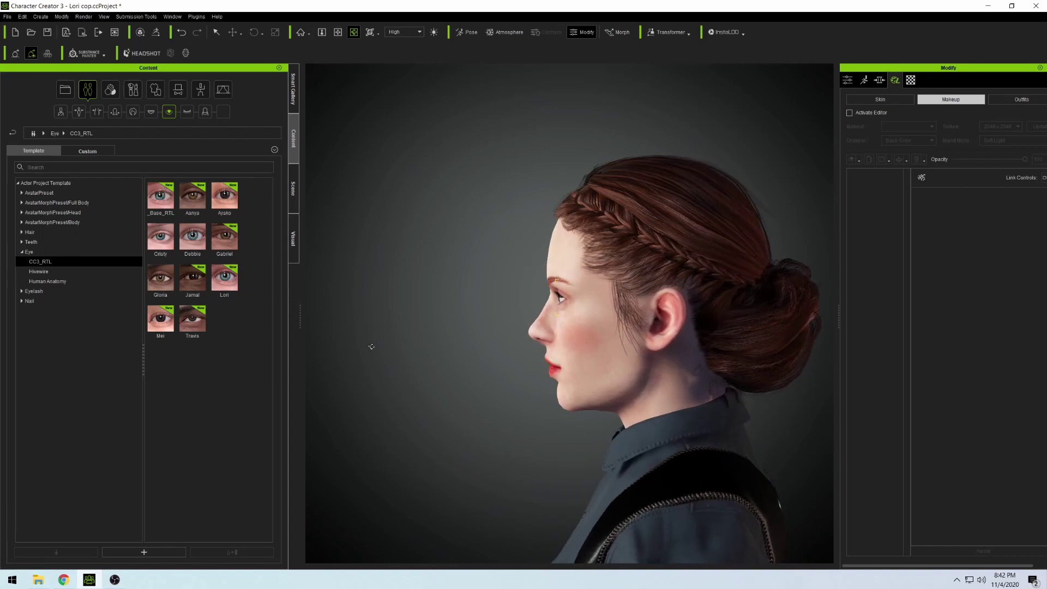
{"action": "scroll", "coordinate": [566, 331], "scroll_direction": "up", "scroll_amount": 5}
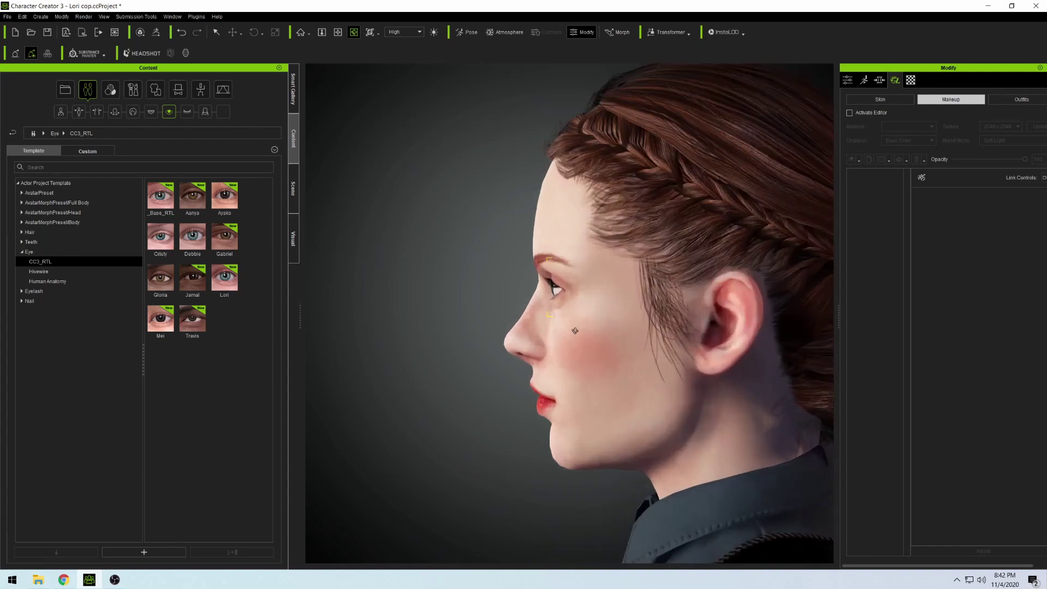
{"action": "right_click_drag", "start_coordinate": [567, 331], "coordinate": [799, 338]}
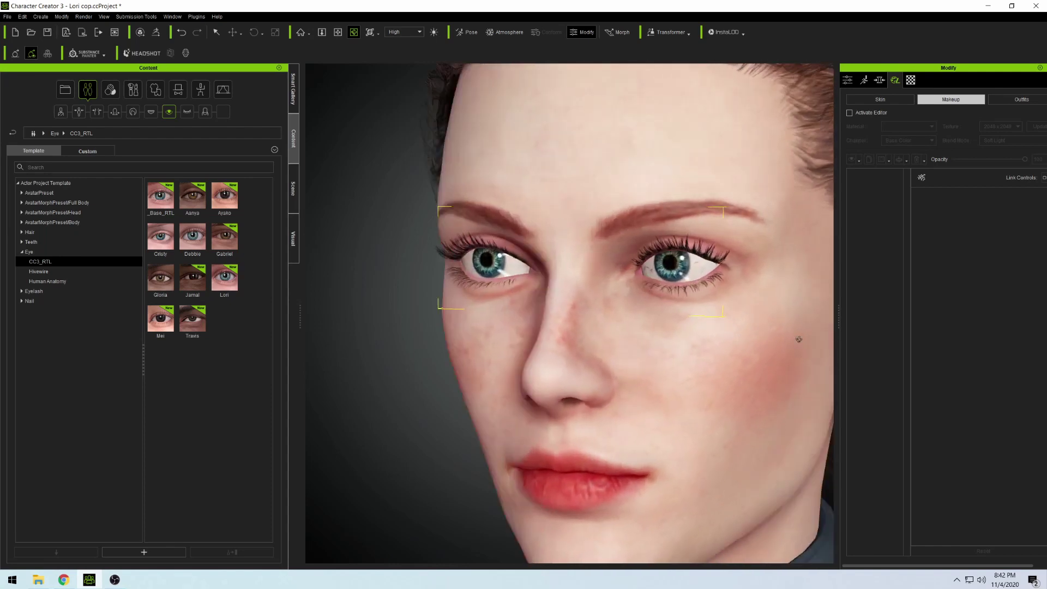
{"action": "right_click_drag", "start_coordinate": [643, 330], "coordinate": [707, 333]}
{"action": "right_click_drag", "start_coordinate": [552, 323], "coordinate": [653, 337]}
{"action": "scroll", "coordinate": [627, 329], "scroll_direction": "down", "scroll_amount": 3}
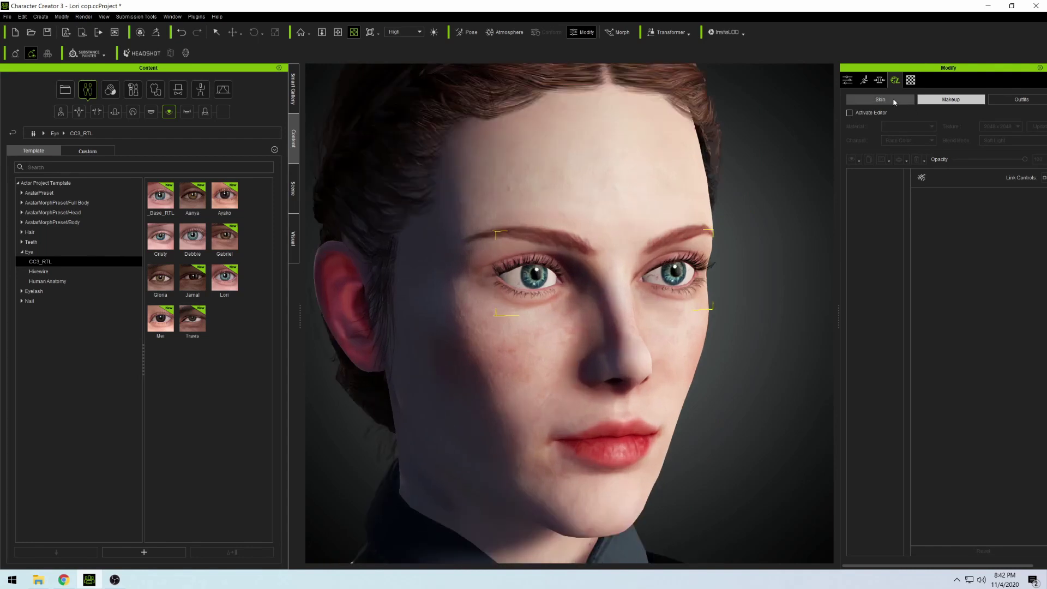
Activate the SkinGen skin editor and set the head material's texture size to 4096 x 4096.
{"action": "left_click", "coordinate": [894, 101]}
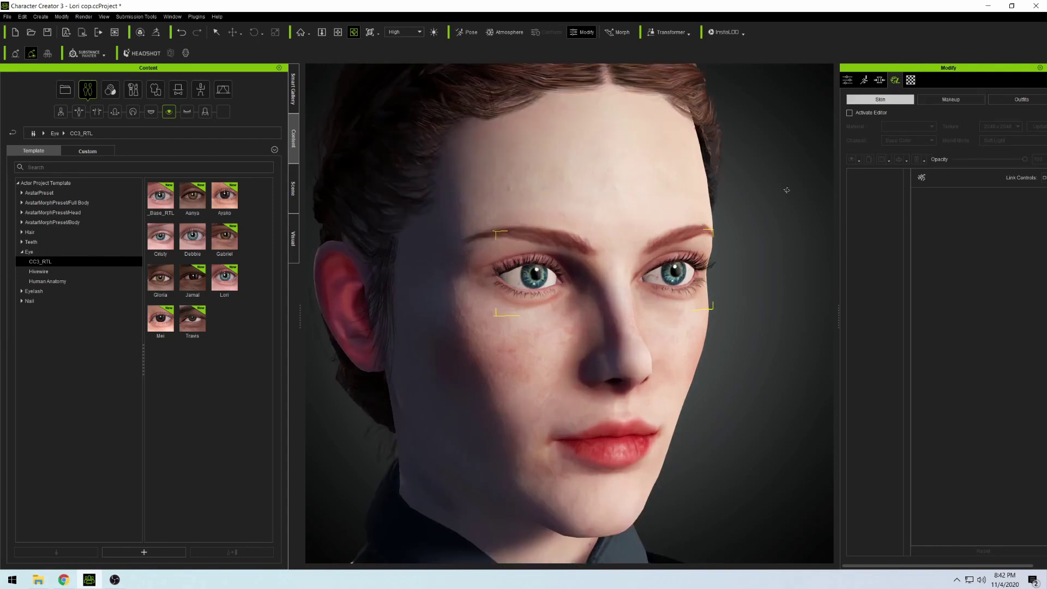
{"action": "left_click", "coordinate": [847, 113]}
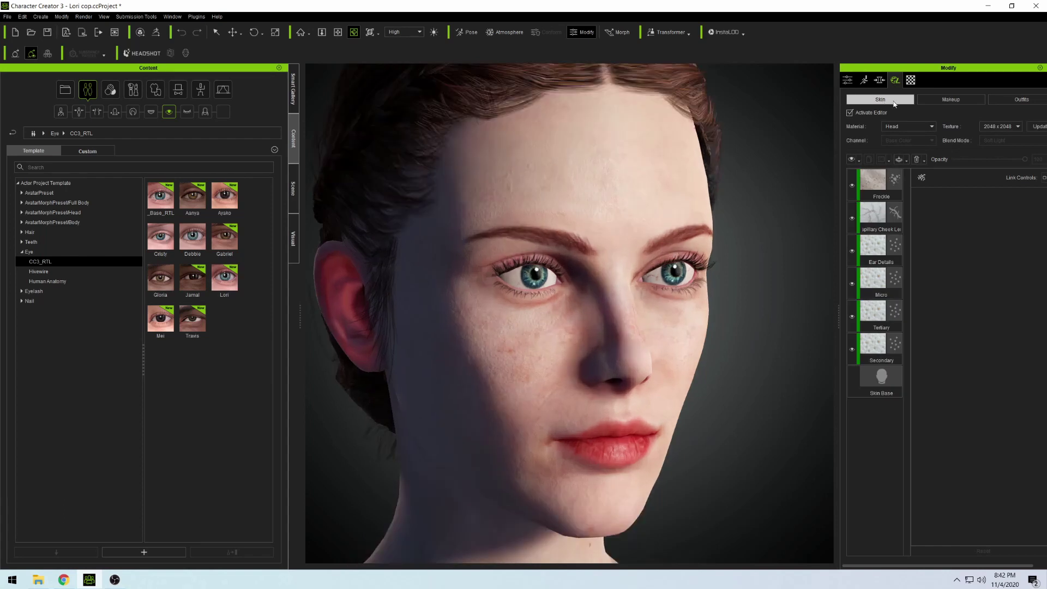
{"action": "scroll", "coordinate": [690, 210], "scroll_direction": "up", "scroll_amount": 2}
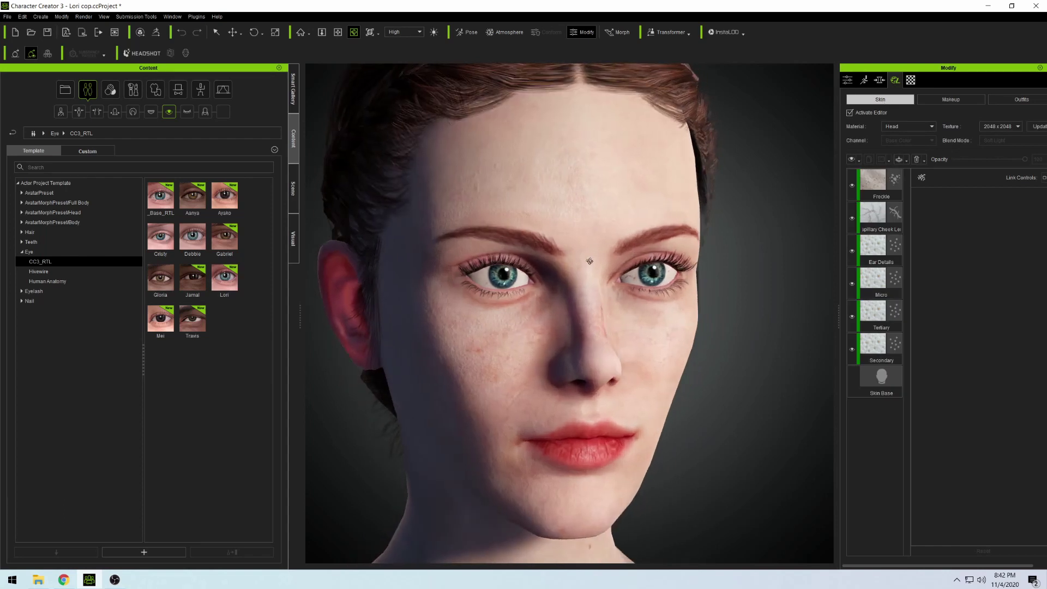
{"action": "scroll", "coordinate": [551, 270], "scroll_direction": "up", "scroll_amount": 3}
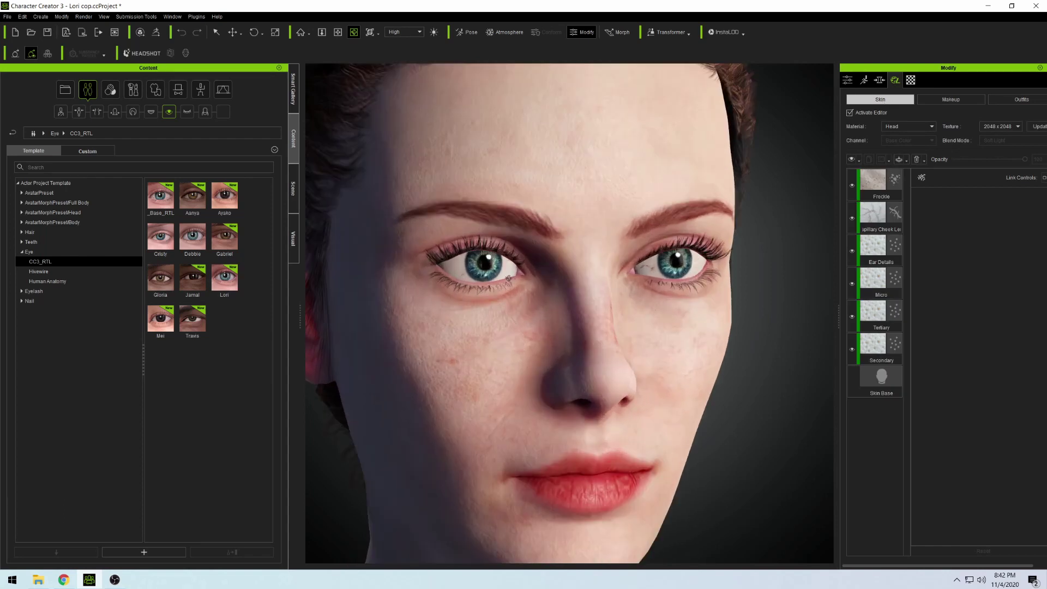
{"action": "left_click", "coordinate": [997, 127]}
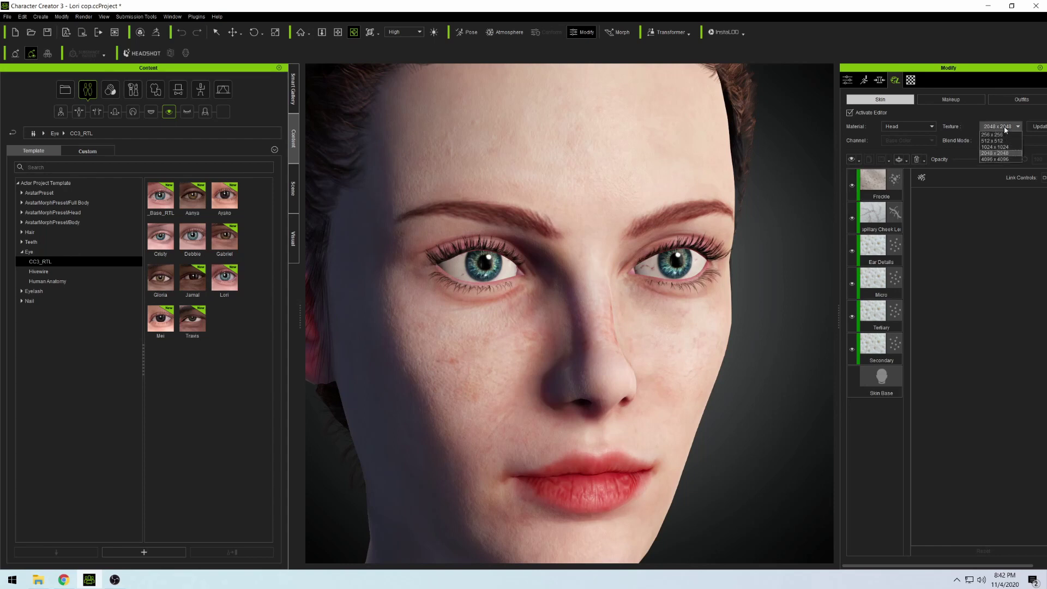
{"action": "left_click", "coordinate": [998, 159]}
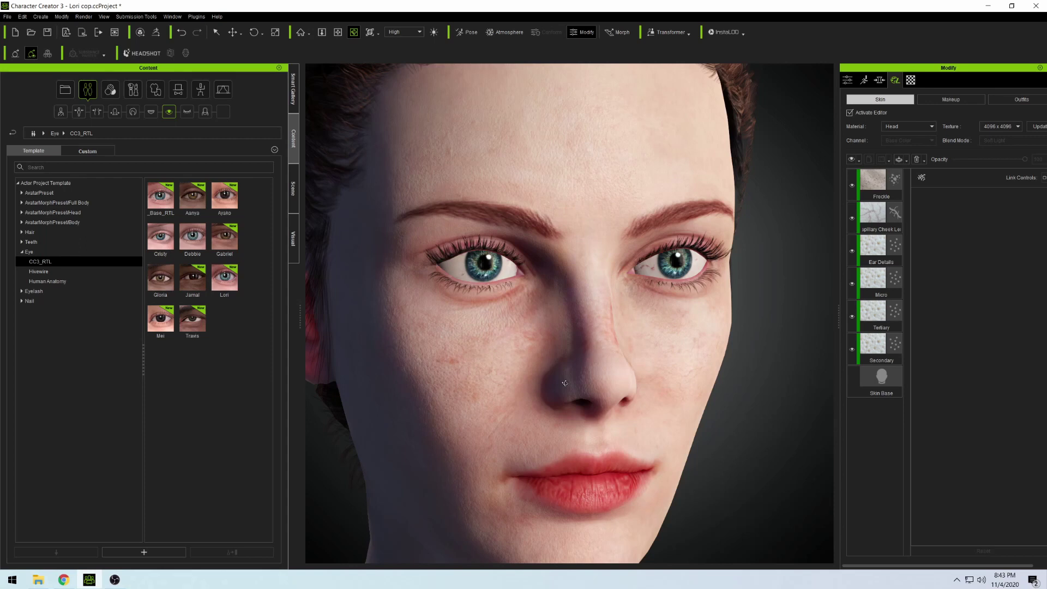
Switch the head texture to 2048 x 2048 to compare the skin detail, and restore it to 4096 x 4096.
{"action": "mouse_move", "coordinate": [643, 270]}
{"action": "left_mouse_down"}
{"action": "mouse_move", "coordinate": [608, 267]}
{"action": "mouse_move", "coordinate": [621, 256]}
{"action": "mouse_move", "coordinate": [579, 259]}
{"action": "mouse_move", "coordinate": [636, 261]}
{"action": "left_mouse_up"}
{"action": "left_click", "coordinate": [1005, 127]}
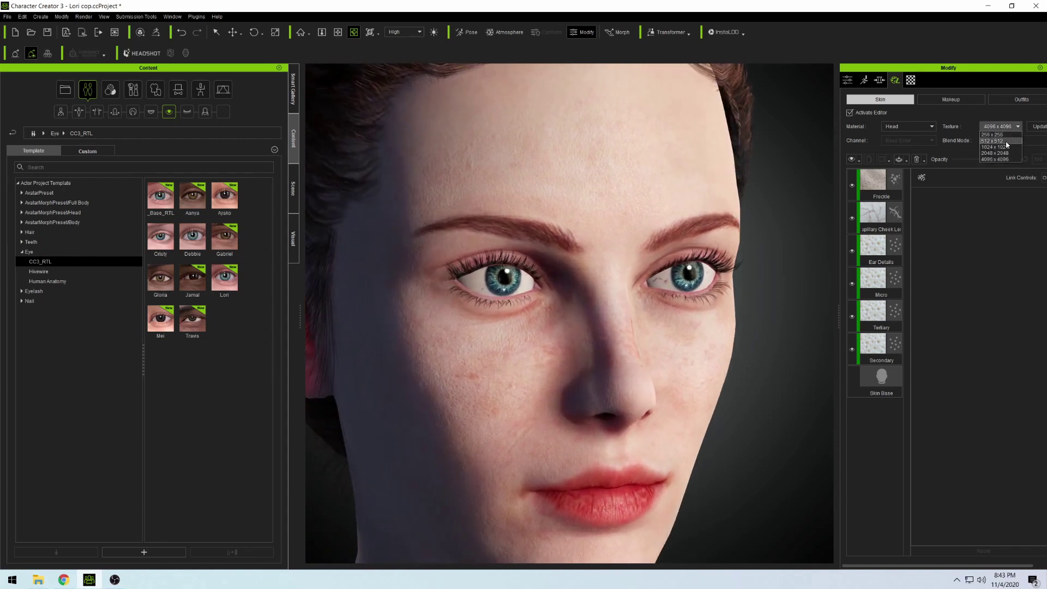
{"action": "left_click", "coordinate": [996, 154]}
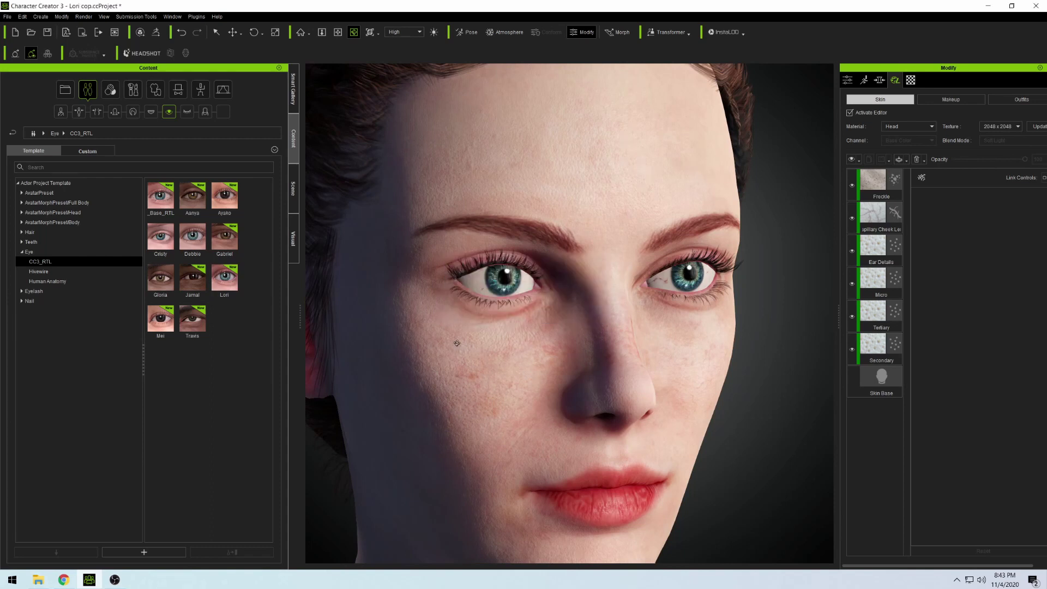
{"action": "left_click", "coordinate": [995, 148]}
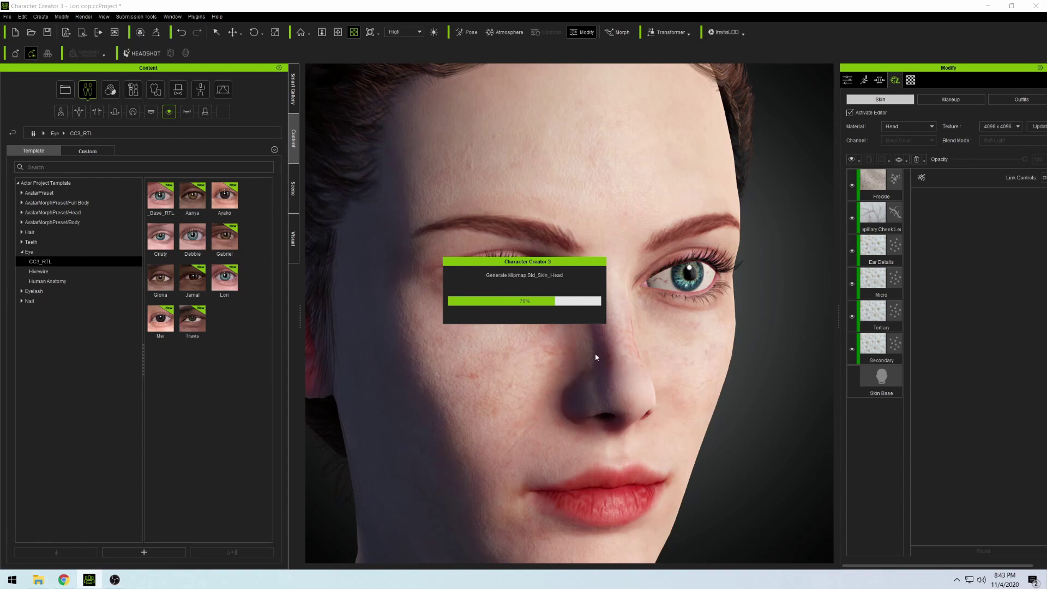
Save the character project.
{"action": "scroll", "coordinate": [565, 348], "scroll_direction": "down", "scroll_amount": 5}
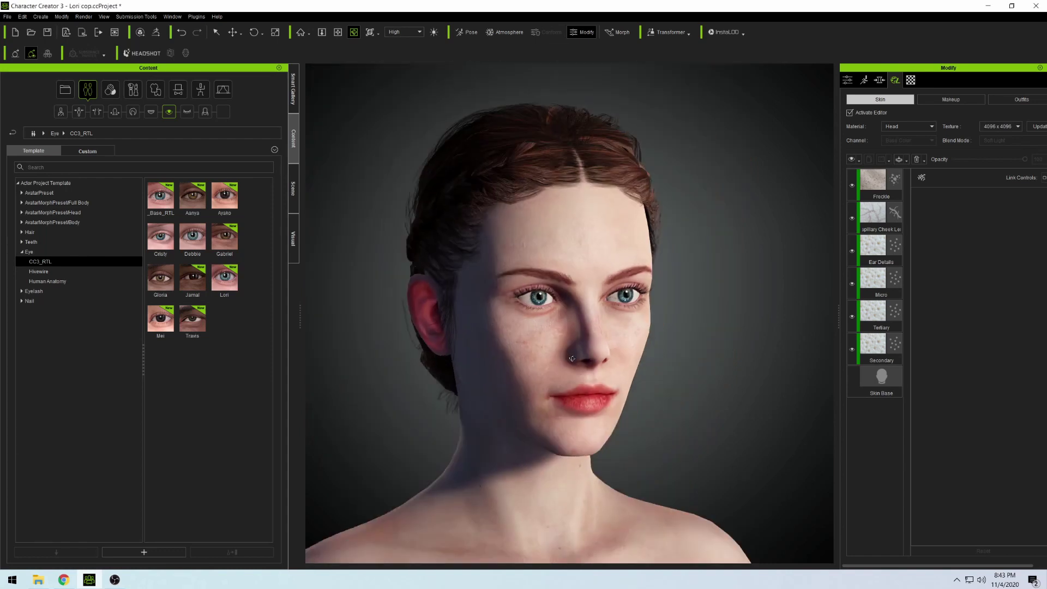
{"action": "left_click_drag", "start_coordinate": [604, 367], "coordinate": [555, 337]}
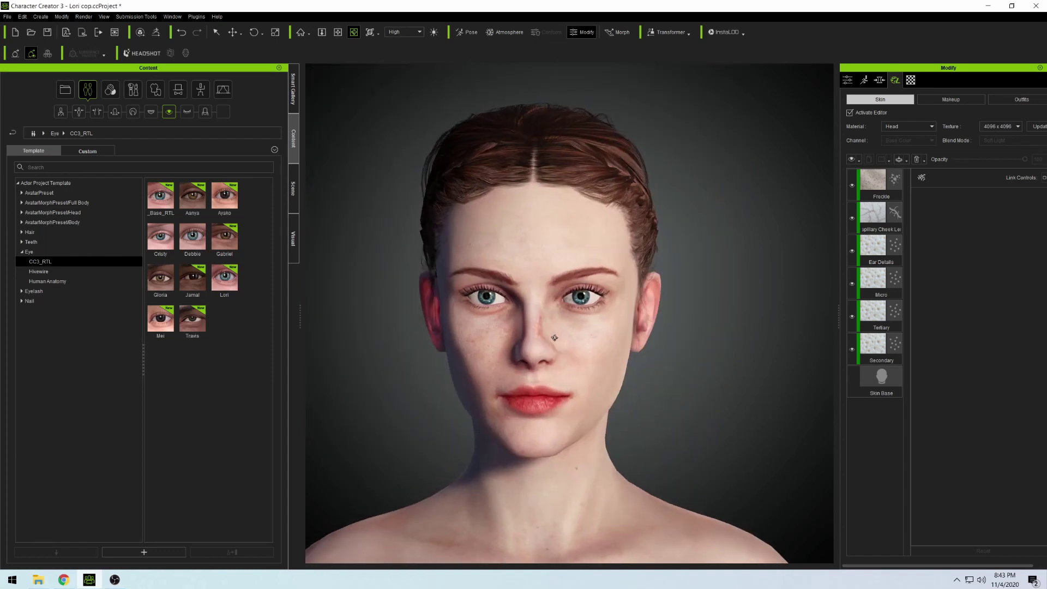
{"action": "left_click", "coordinate": [7, 17]}
{"action": "left_click", "coordinate": [22, 64]}
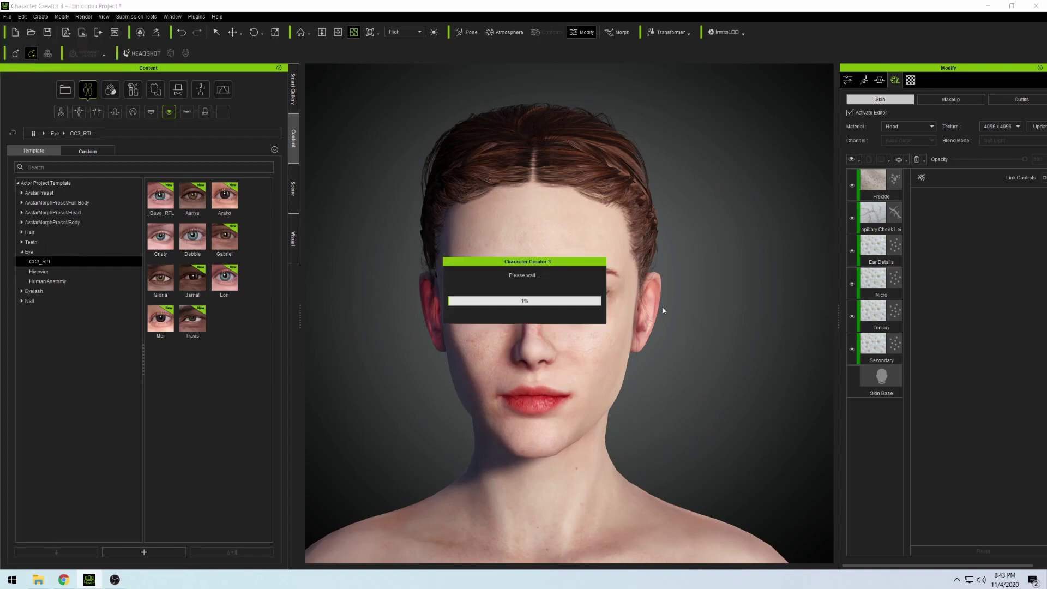